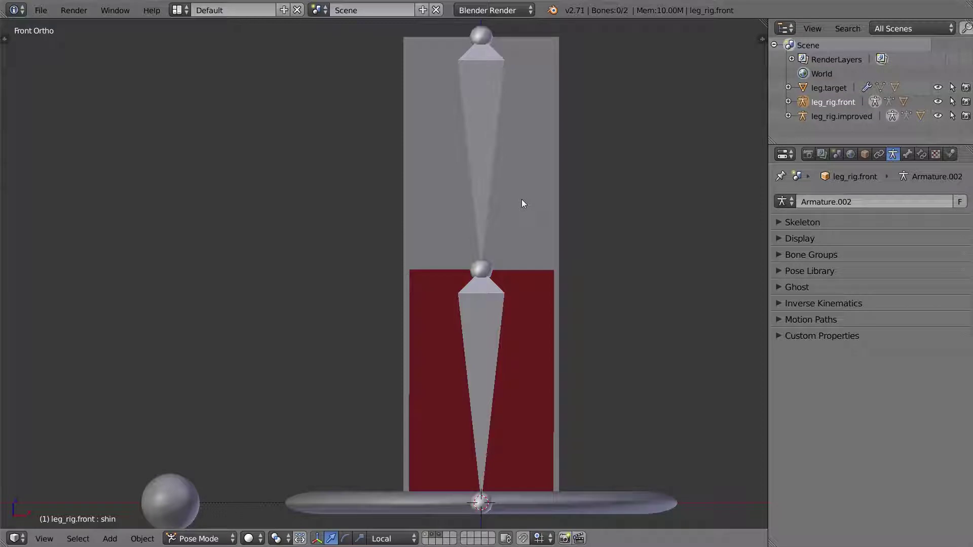
Test-bend the shin bone, leave the leg straight, deselect all, and switch to an empty layer.
right_click(489, 352)
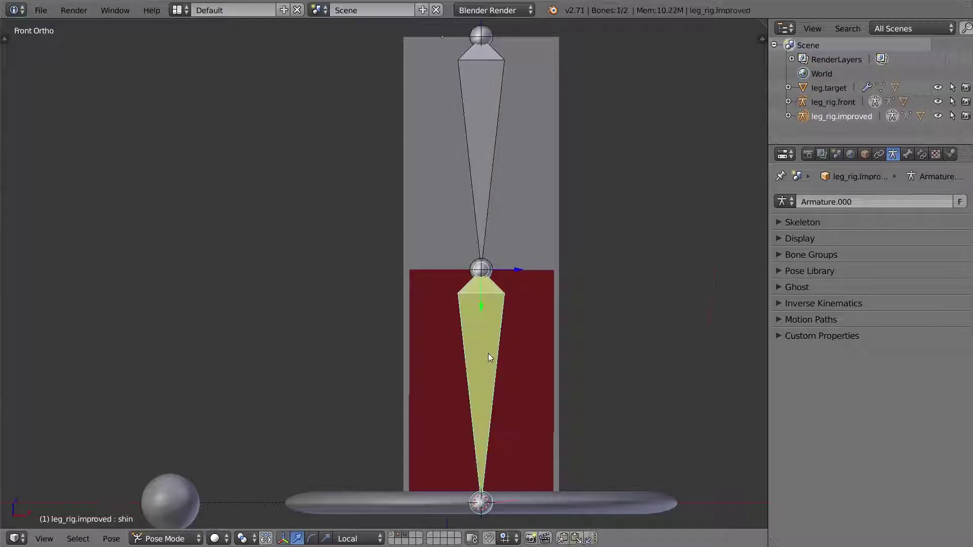
key("r")
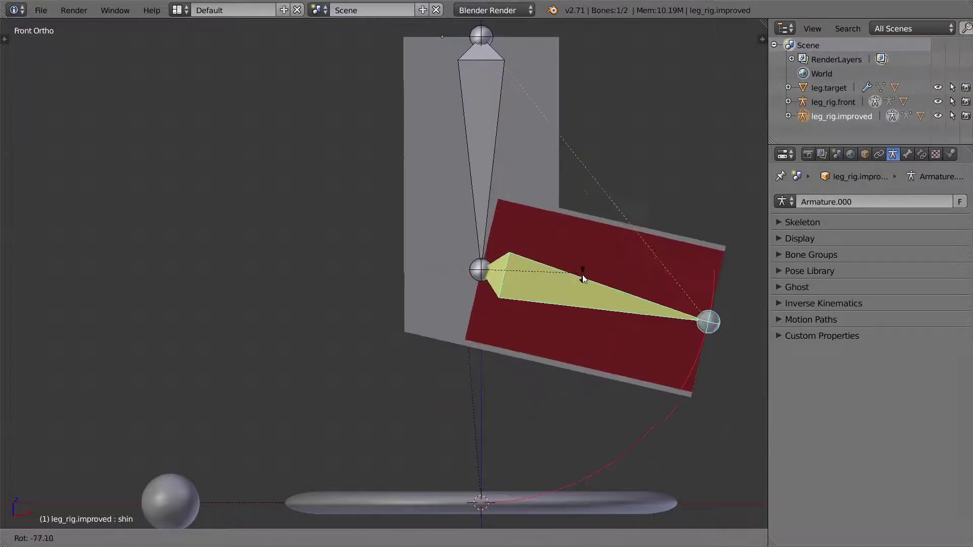
left_click(561, 299)
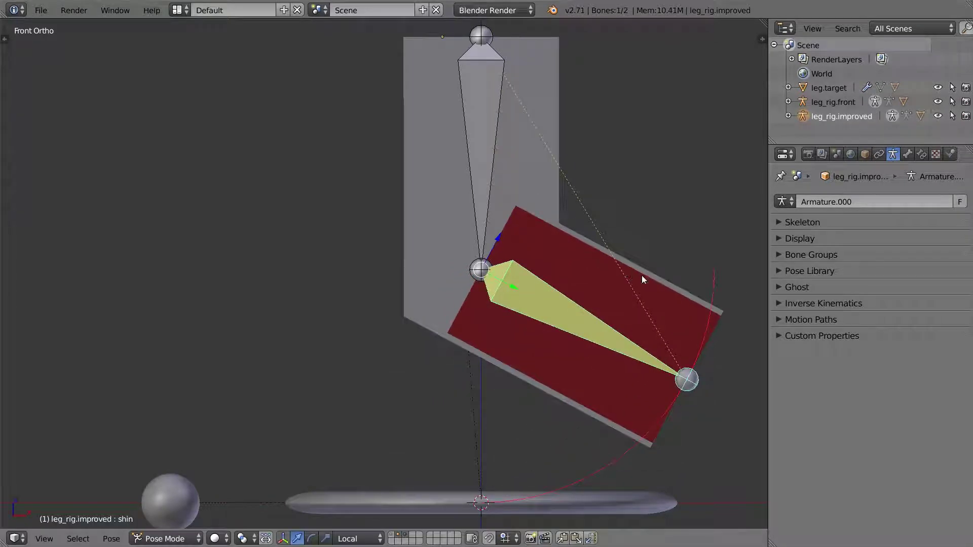
key("r")
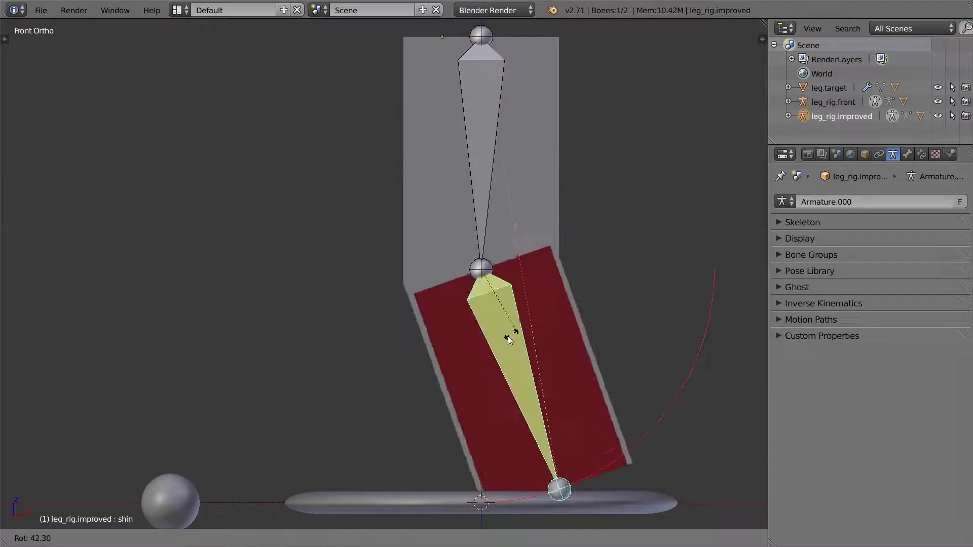
left_click(482, 345)
key("a")
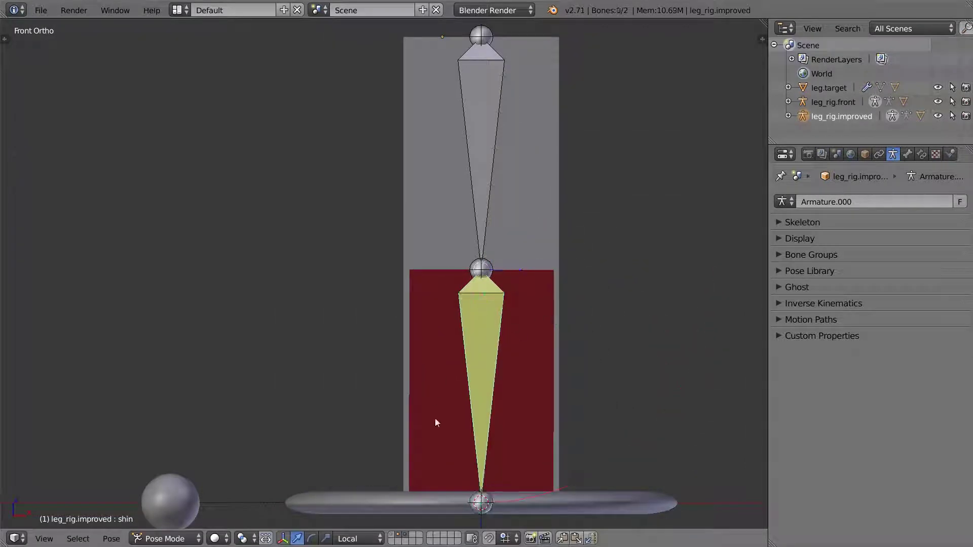
left_click(413, 537)
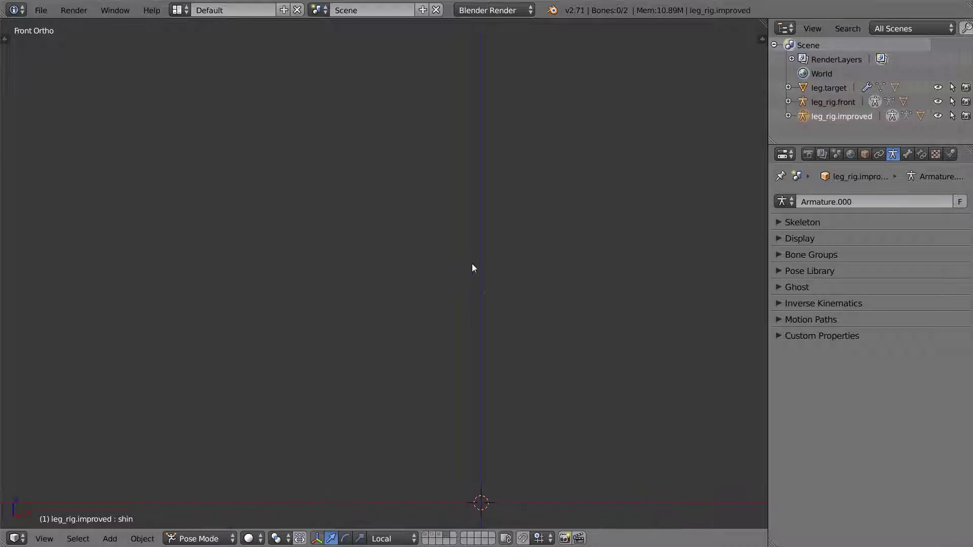
Add a cube, scale it down to about 0.9069, and raise it about 0.28.
key("shift+a")
mouse_move(472, 264)
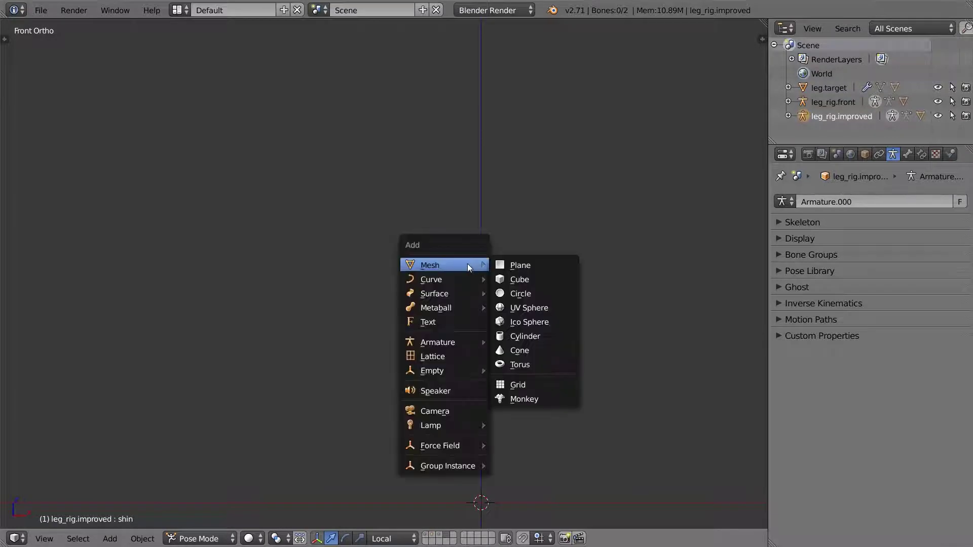
left_click(525, 278)
key("s")
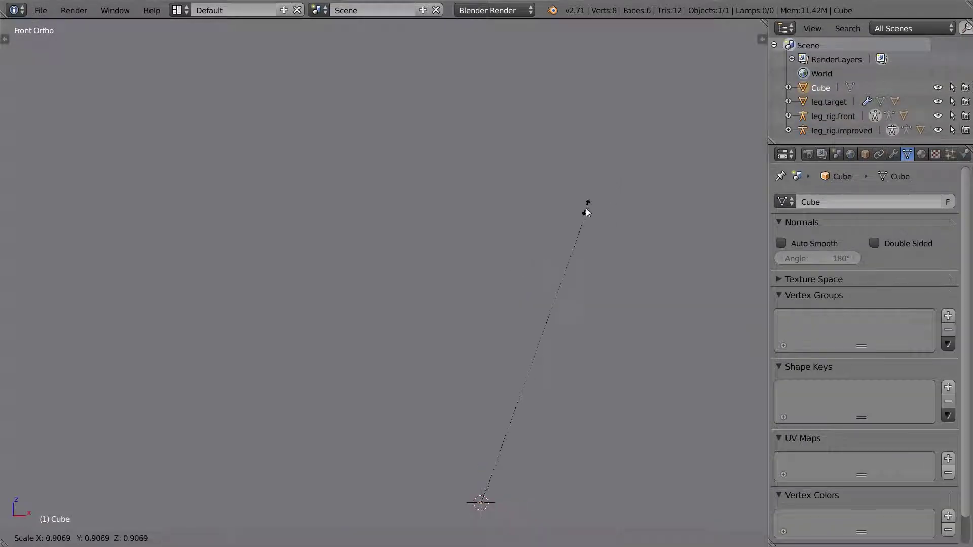
left_click(507, 434)
key("g")
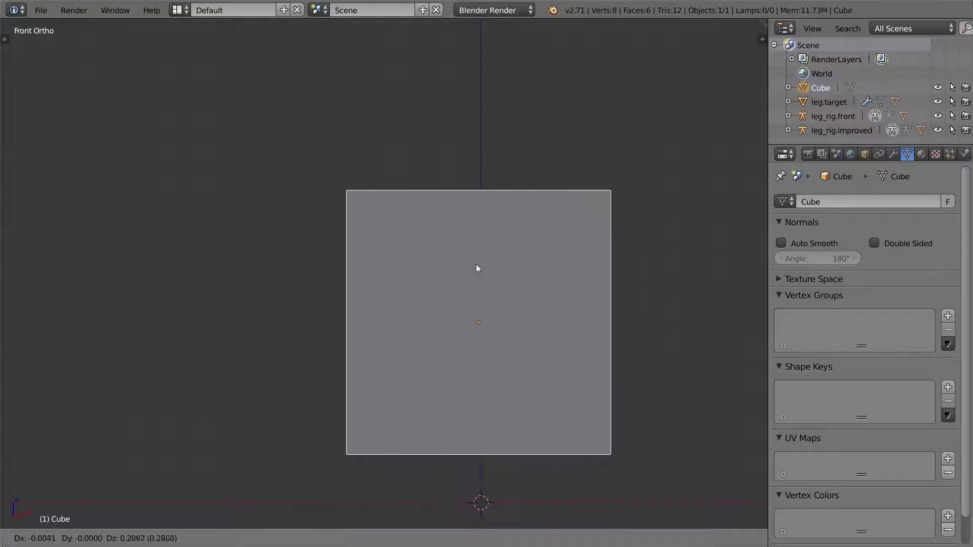
left_click(475, 268)
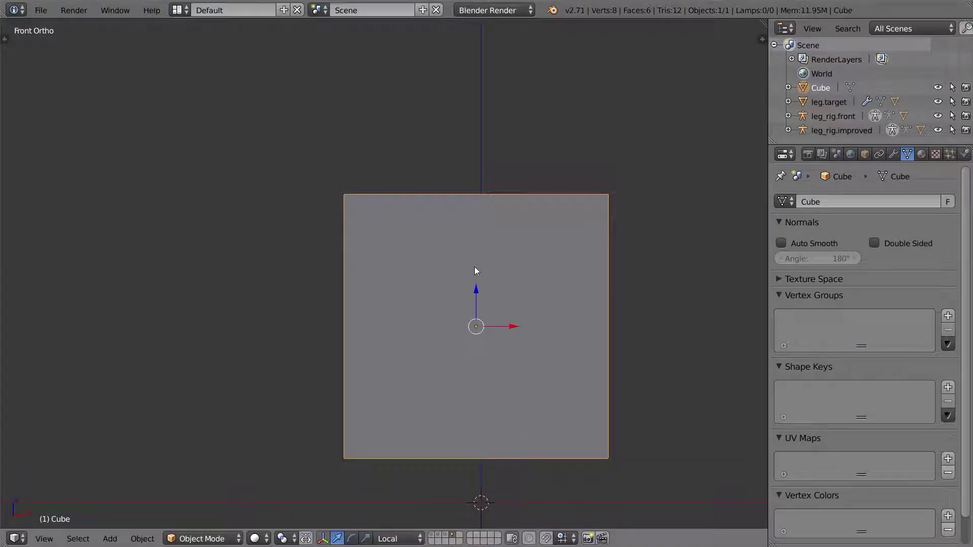
Apply the cube's scale and enter Edit Mode on its mesh.
key("ctrl+a")
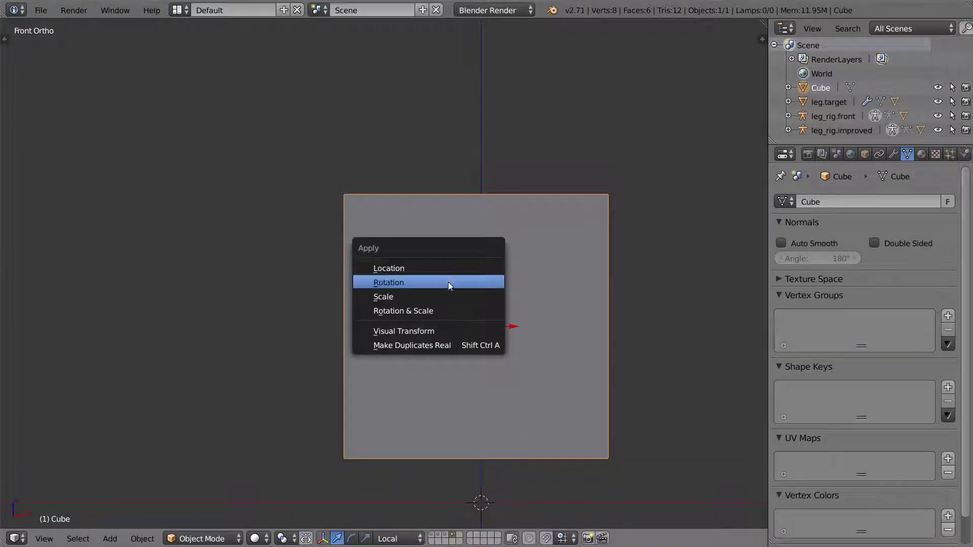
left_click(436, 294)
key("Tab")
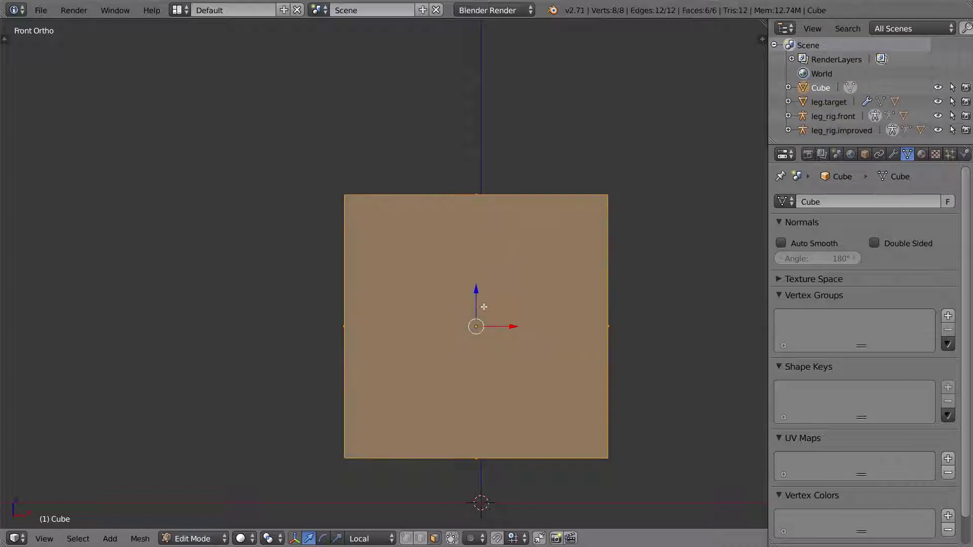
Move the mesh down and right, then check the sidebar's View and Display panels.
key("g")
left_click(444, 462)
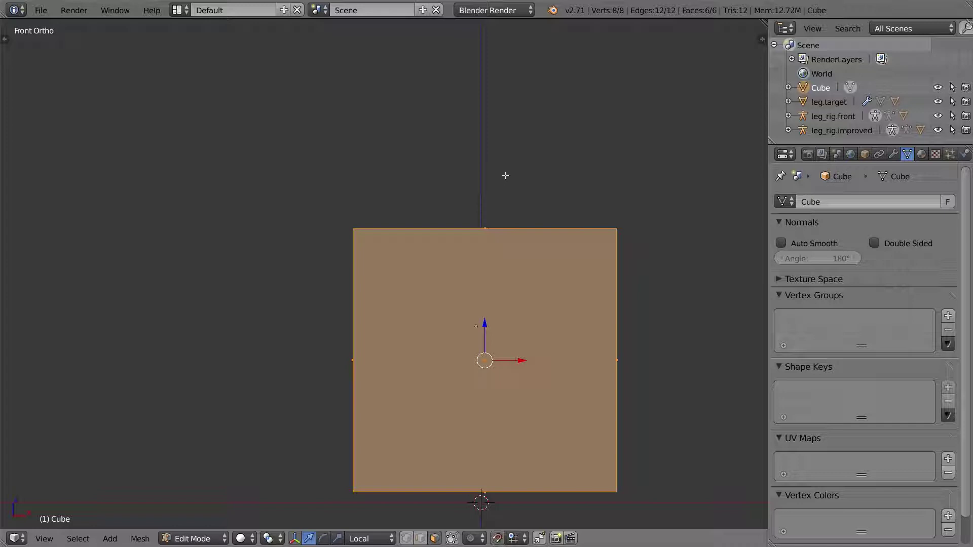
key("n")
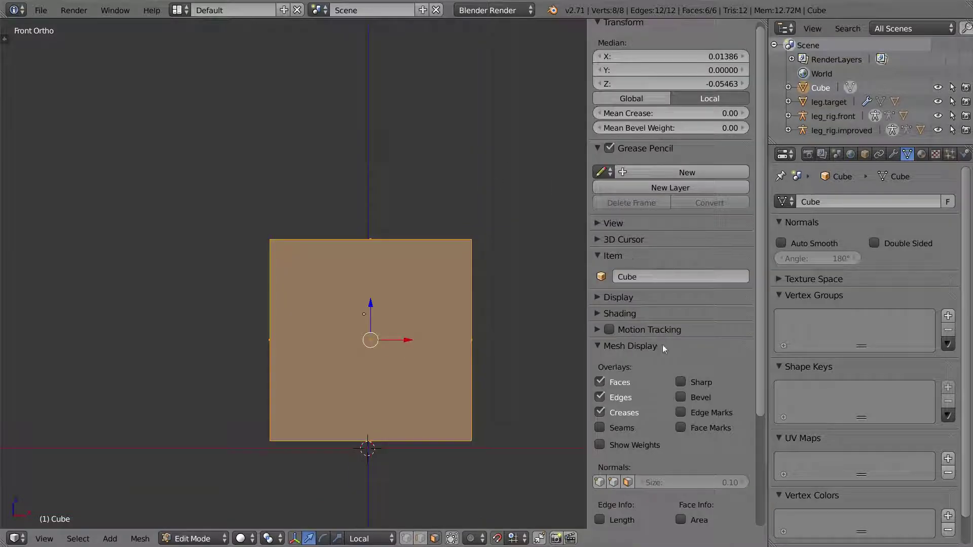
left_click(619, 298)
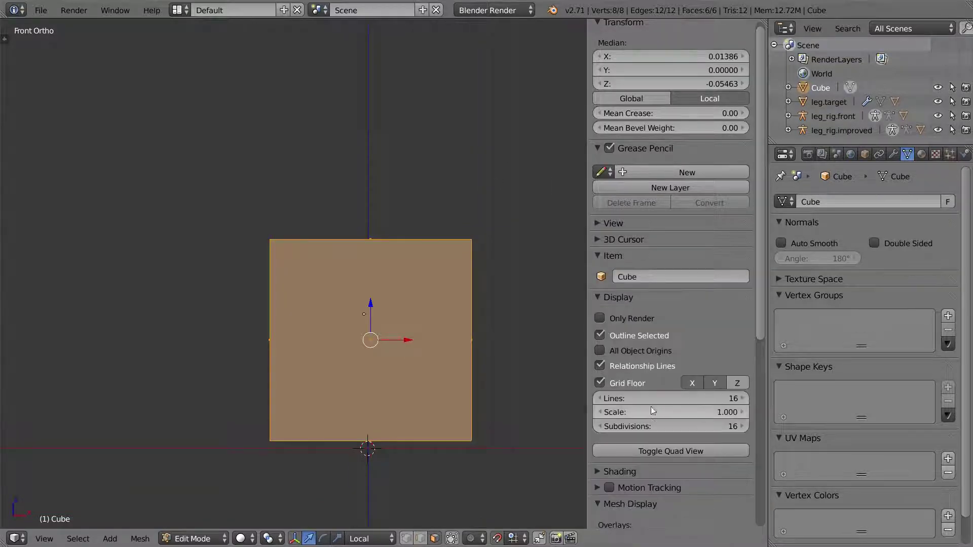
left_click(625, 302)
left_click(625, 224)
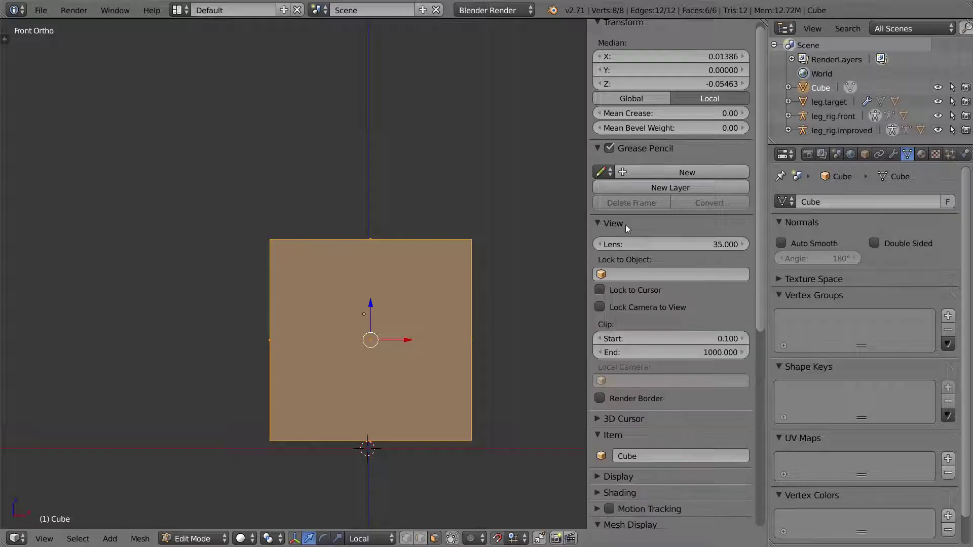
key("a")
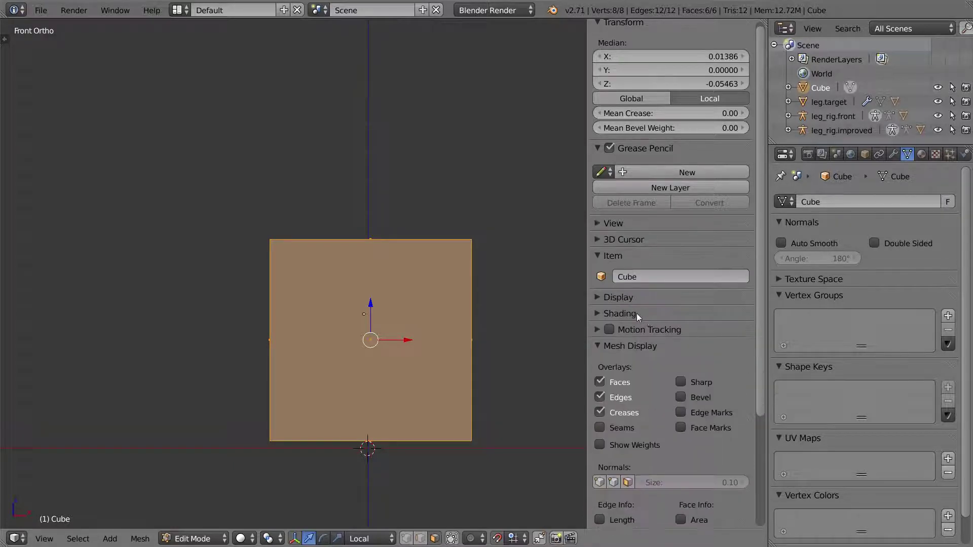
left_click(637, 297)
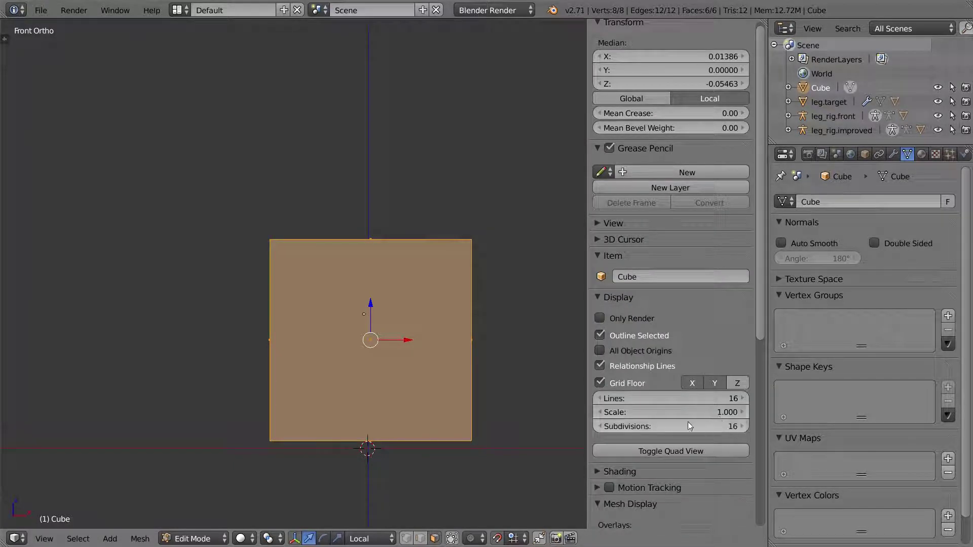
key("n")
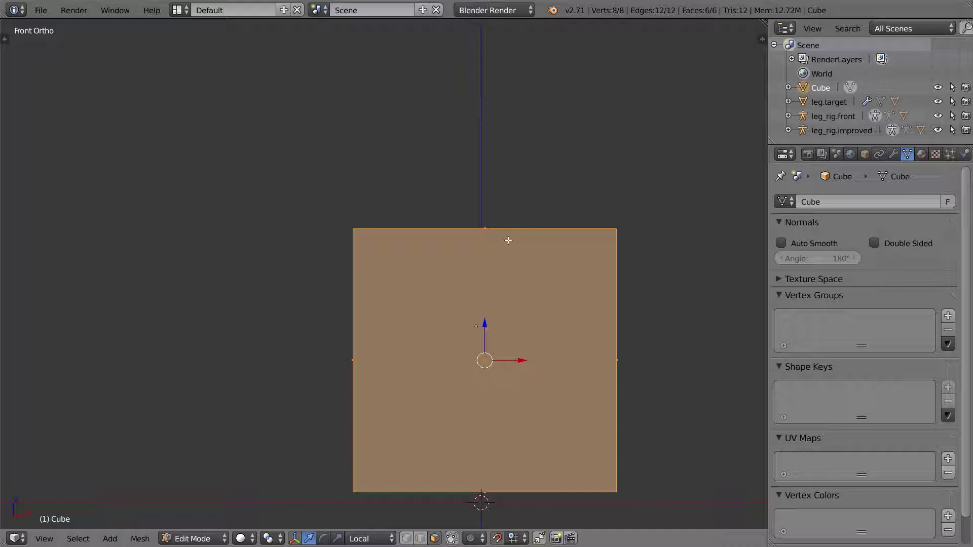
Move the cube mesh and snap it twice with Selection to Grid so its base sits at the origin.
mouse_move(484, 359)
left_mouse_down()
mouse_move(491, 299)
mouse_move(532, 333)
mouse_move(491, 370)
left_mouse_up()
key("shift+s")
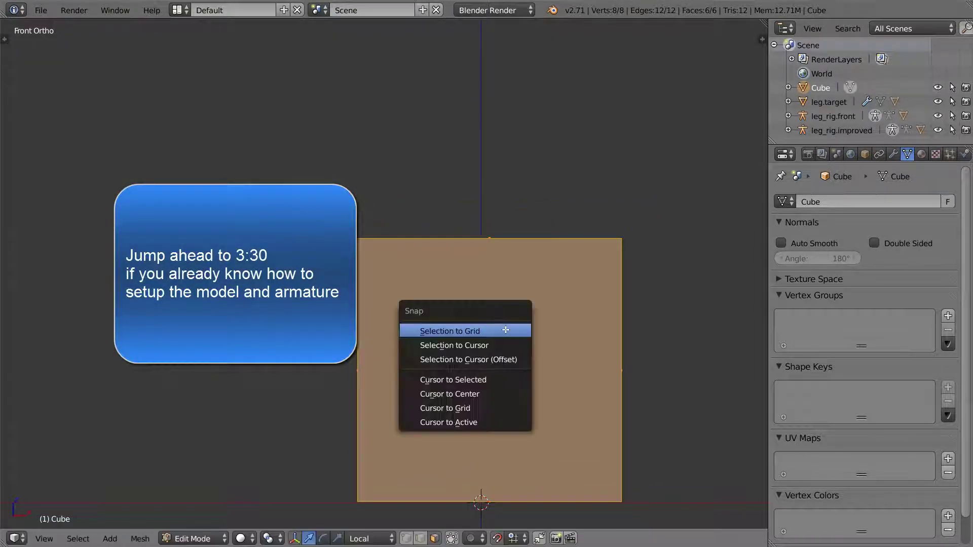
left_click(475, 332)
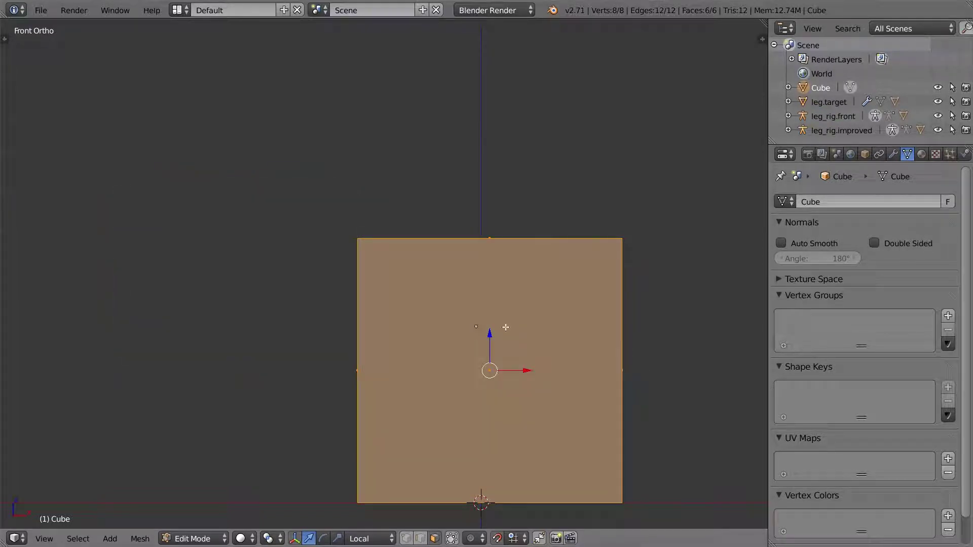
scroll(506, 326, "down", 2)
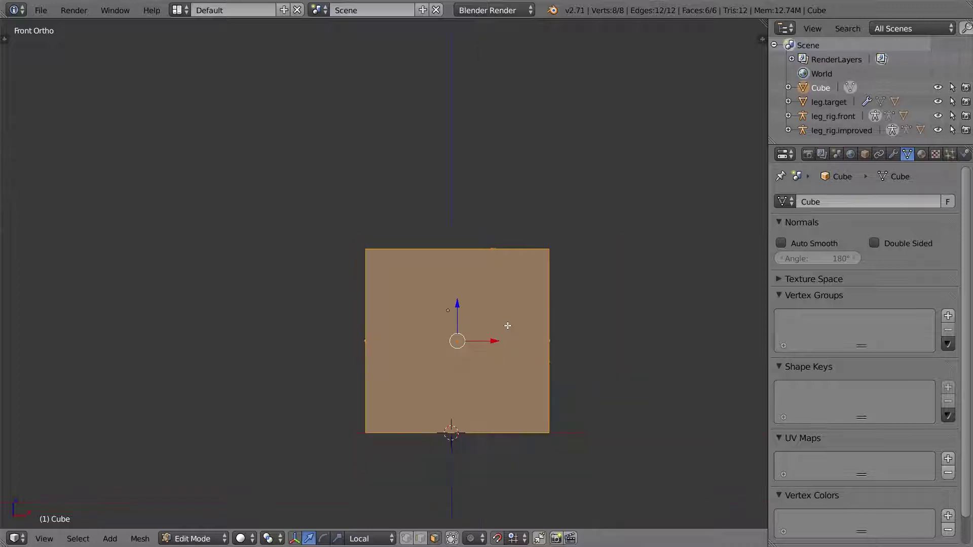
key("shift+s")
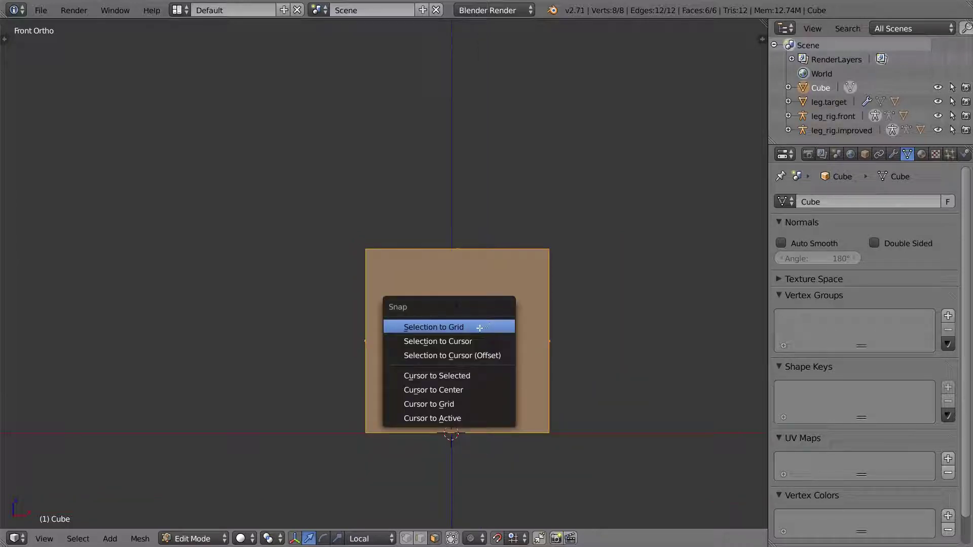
left_click(480, 328)
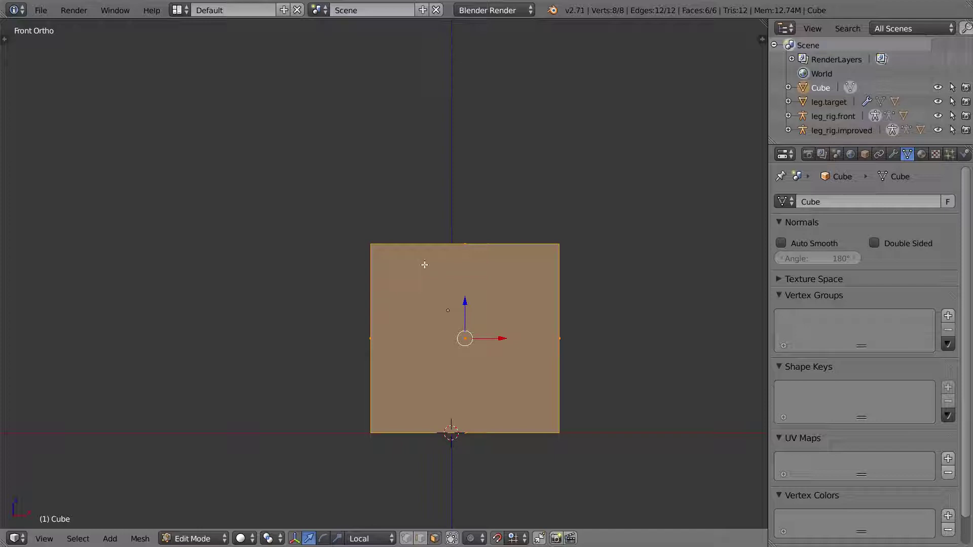
Slide the cube's side faces inward along X to narrow the box.
middle_click_drag(497, 316, 536, 344)
right_click(541, 345)
key("KP_1")
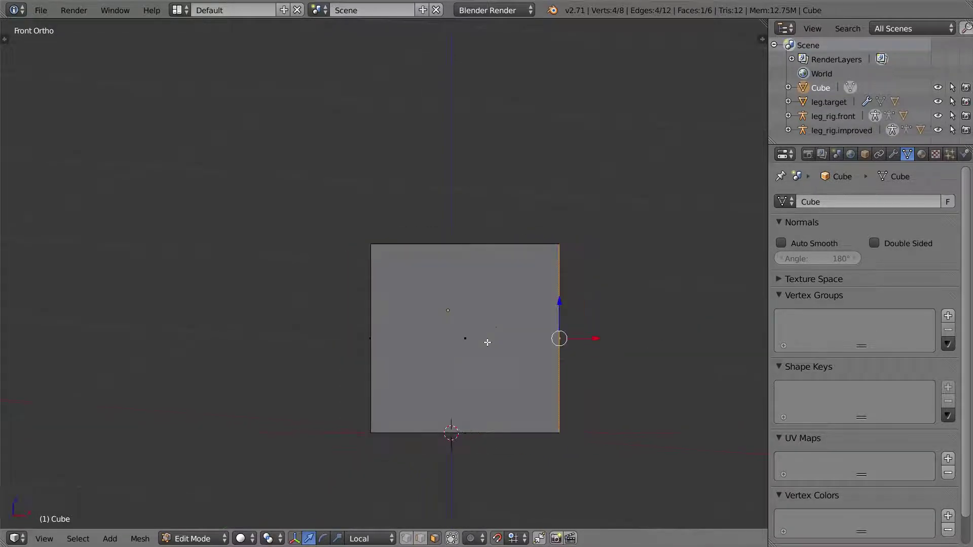
left_click_drag(594, 338, 543, 337)
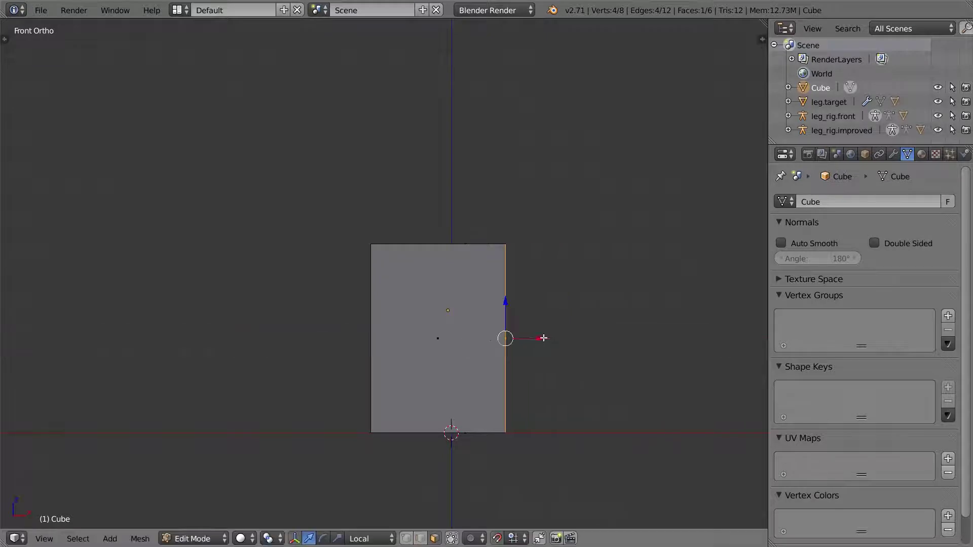
middle_click_drag(458, 333, 467, 333)
right_click(372, 335)
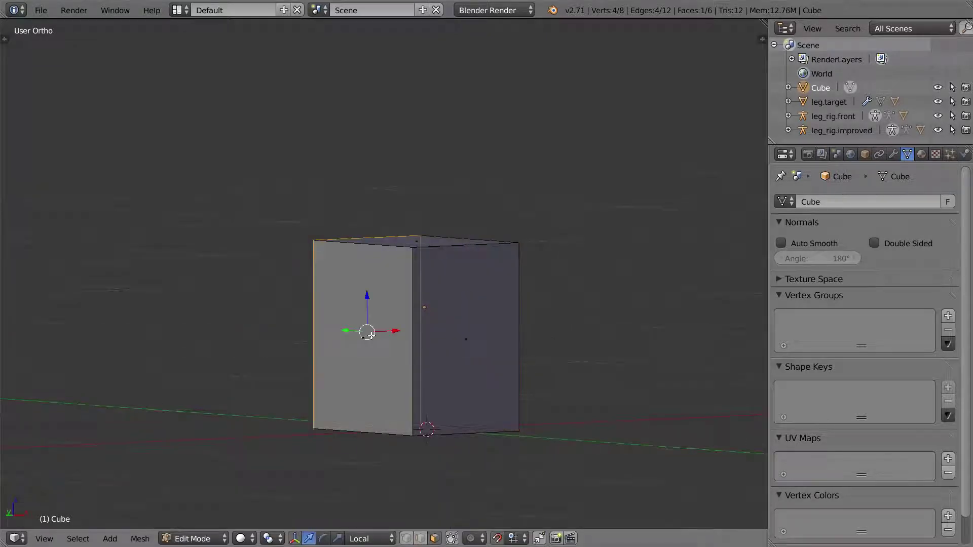
key("KP_3")
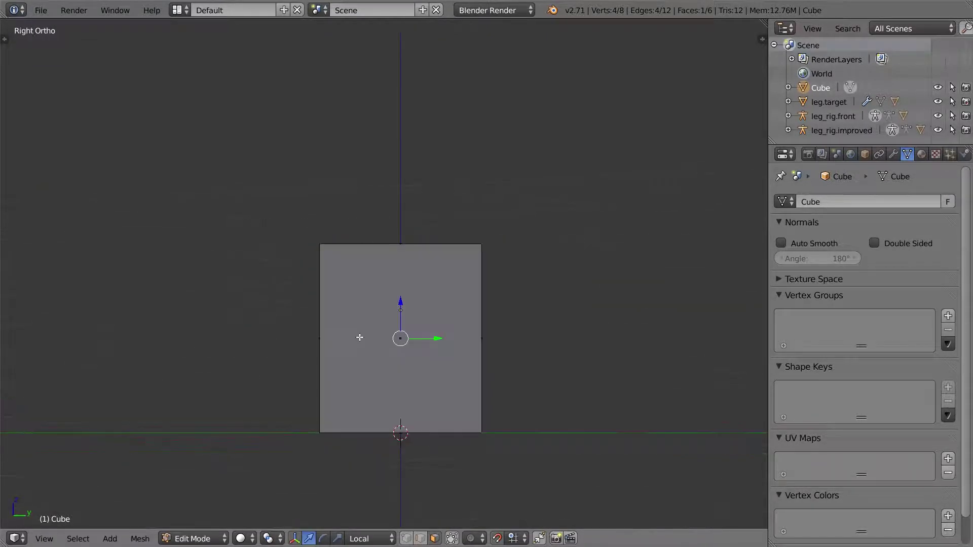
key("KP_1")
key("g")
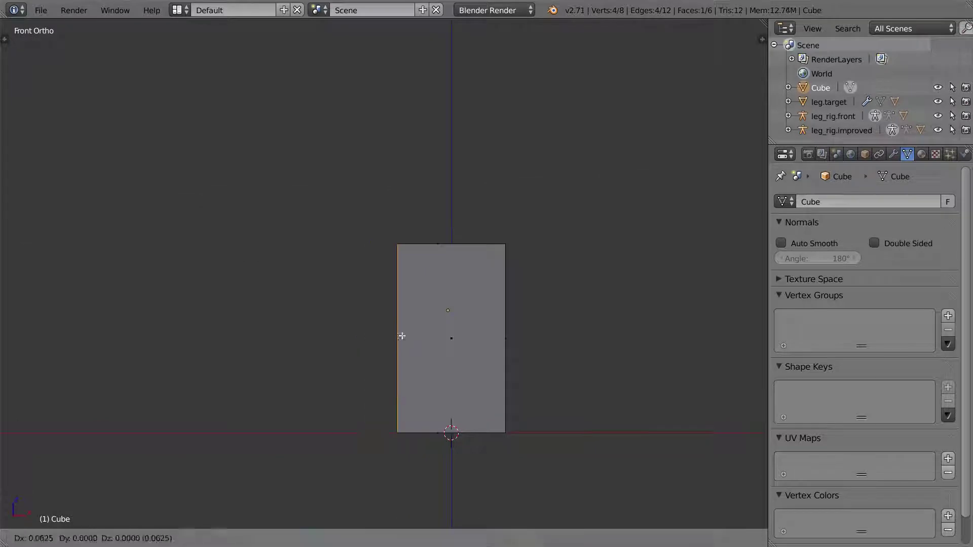
key("x")
left_click(398, 338)
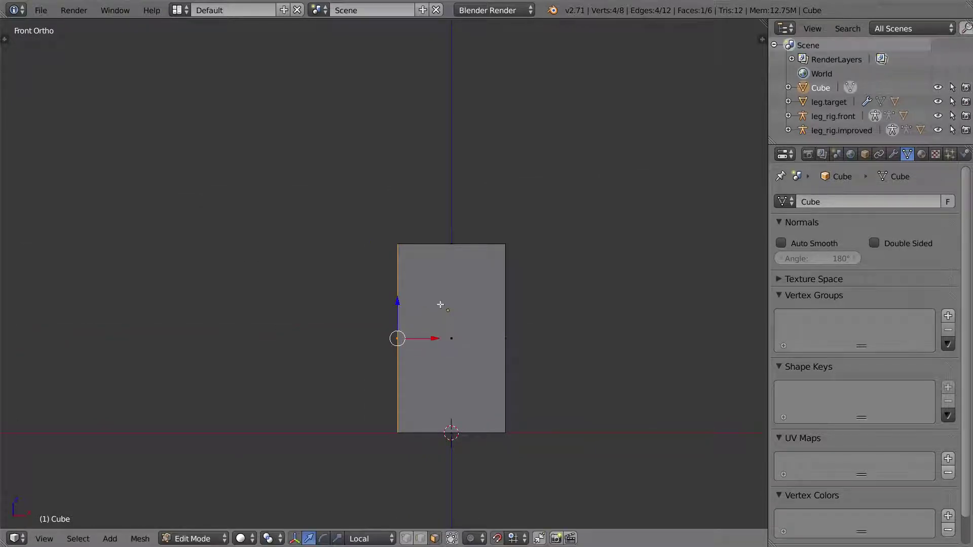
Move the front and back faces inward in side view to thin the box.
middle_click_drag(458, 296, 394, 329)
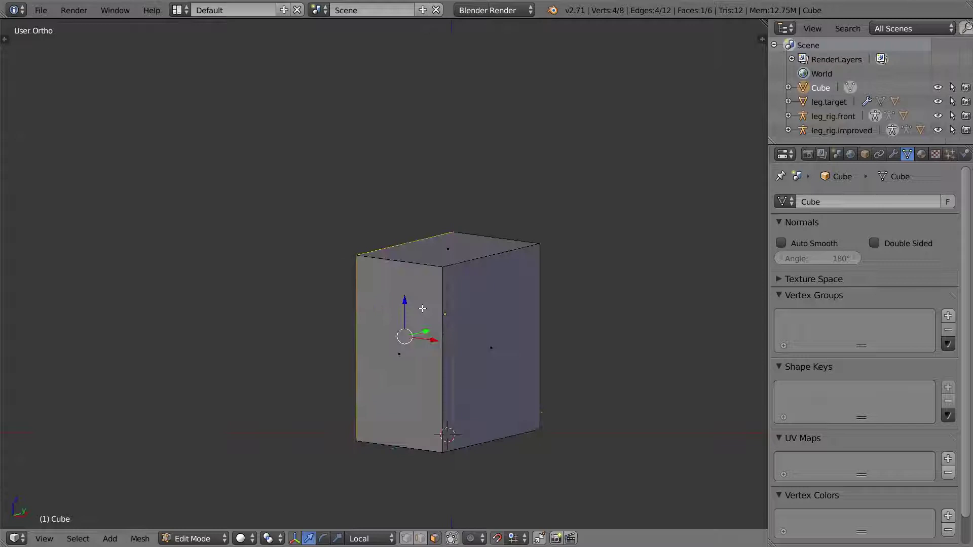
right_click(403, 355)
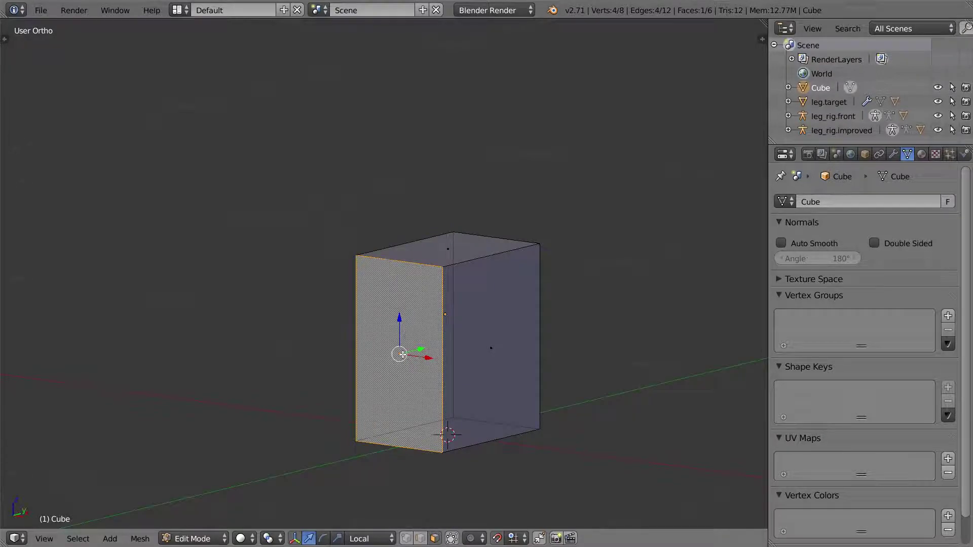
key("KP_1")
key("KP_3")
key("g")
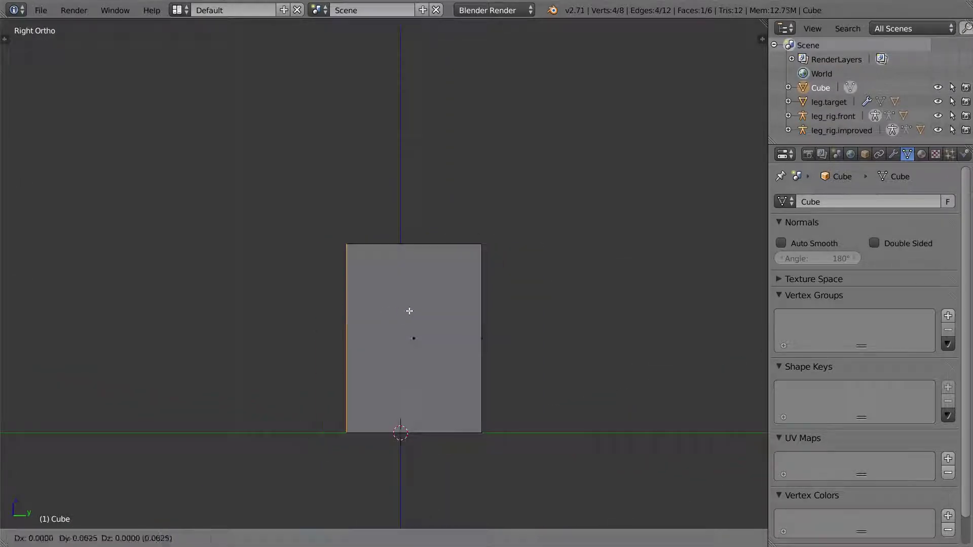
left_click(452, 312)
middle_click_drag(451, 312, 441, 333)
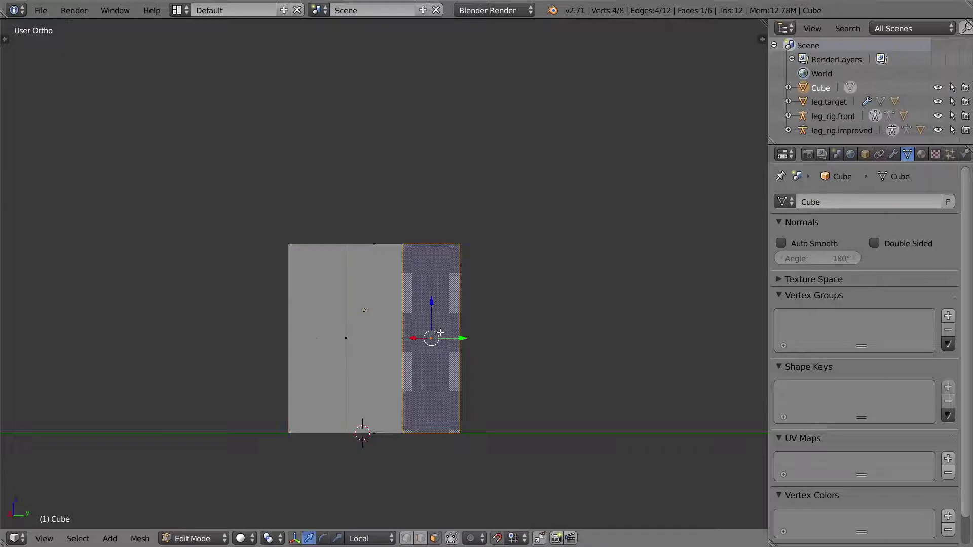
key("KP_3")
key("g")
left_click(422, 333)
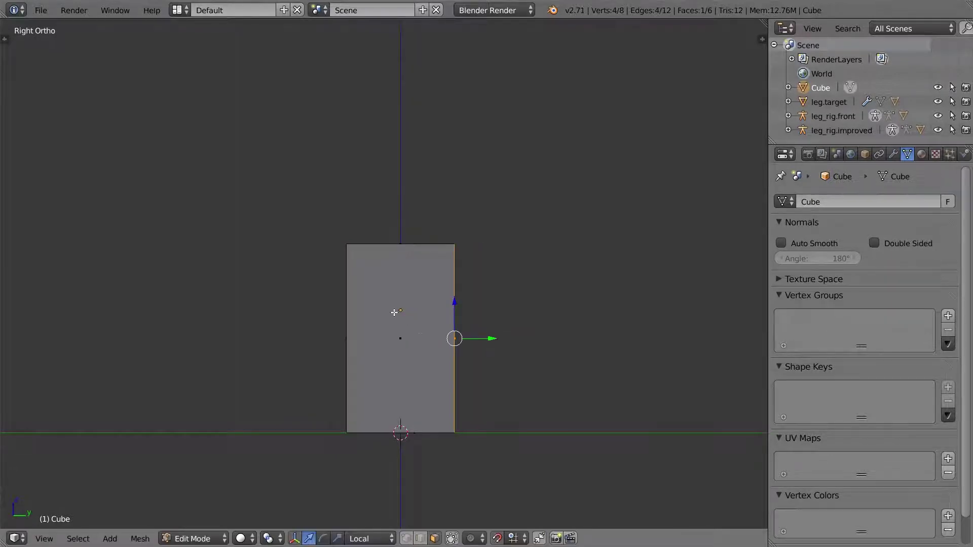
middle_click_drag(395, 313, 392, 308)
key("KP_1")
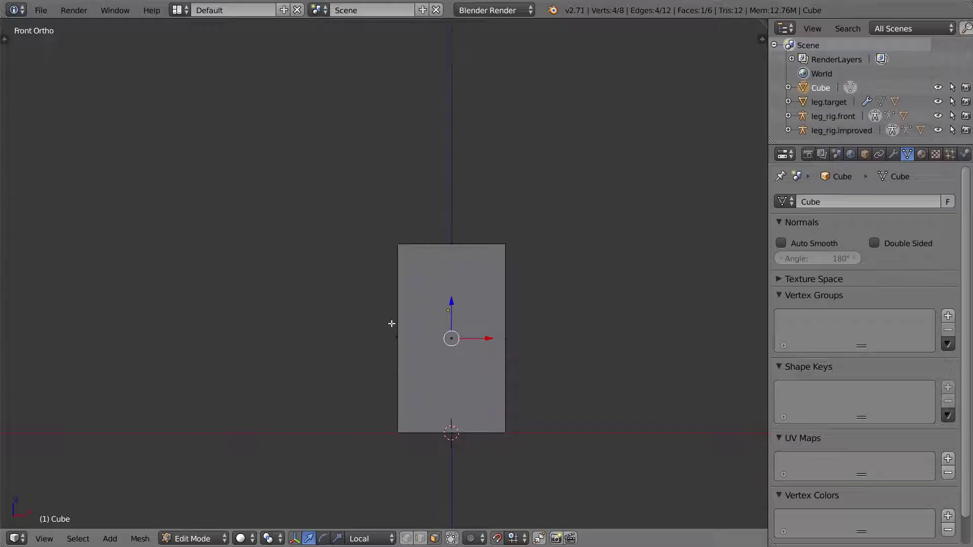
Select the top face and raise it well upward into a tall block.
middle_click_drag(449, 263, 451, 251)
right_click(451, 249)
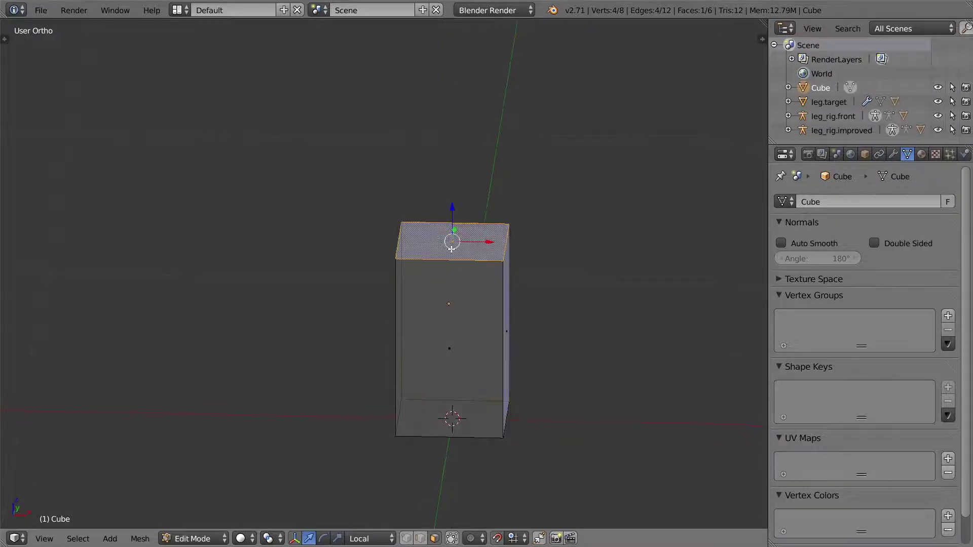
key("KP_1")
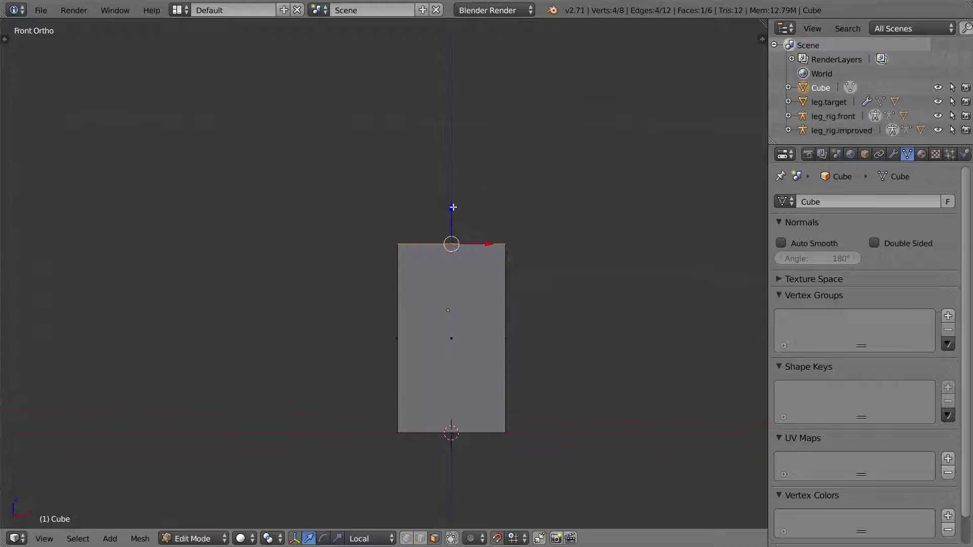
left_click_drag(451, 206, 452, 132)
scroll(443, 193, "down", 3)
scroll(438, 182, "down", 3)
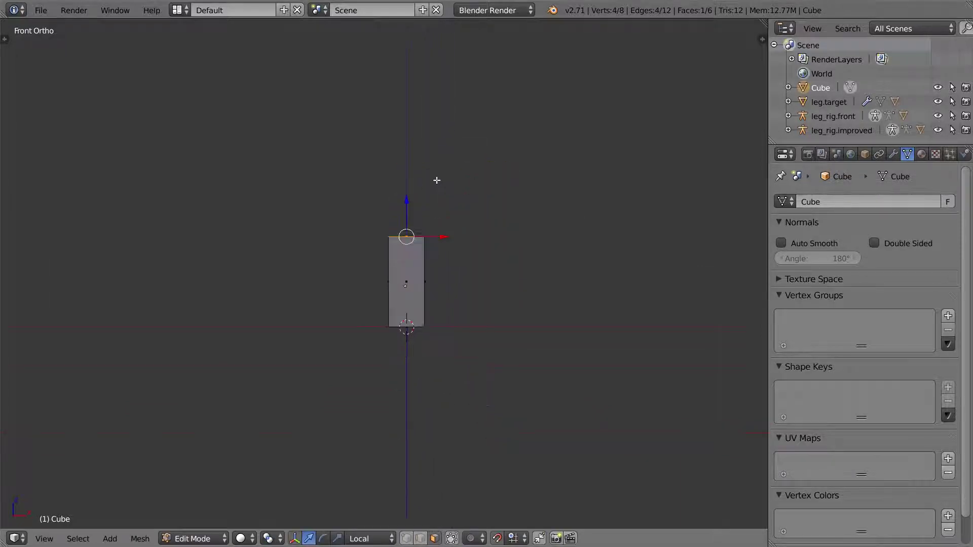
scroll(425, 186, "up", 1)
left_click_drag(411, 193, 411, 171)
middle_click_drag(412, 251, 400, 273)
scroll(423, 265, "up", 1)
scroll(419, 266, "up", 2)
key("KP_1")
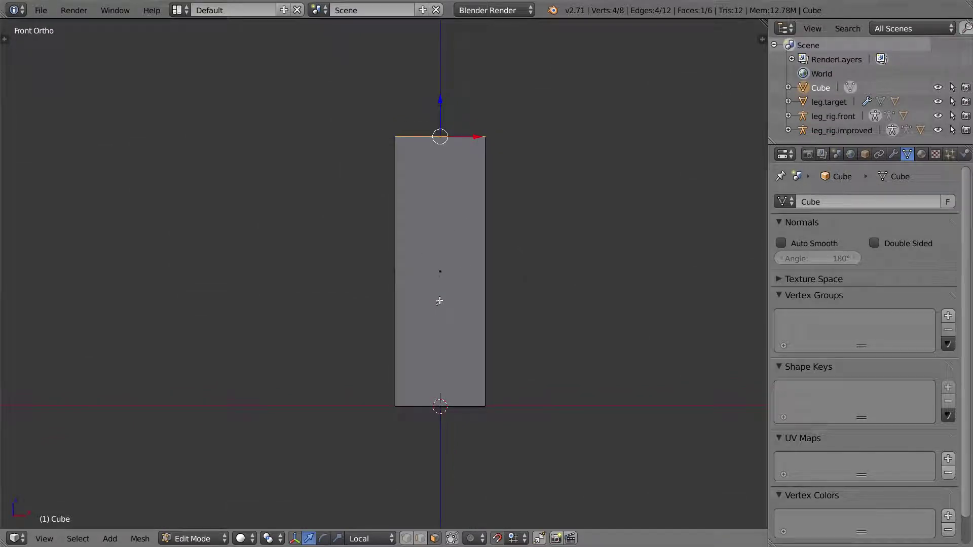
Select the whole box mesh and move it down until its top face meets the origin.
key("Tab")
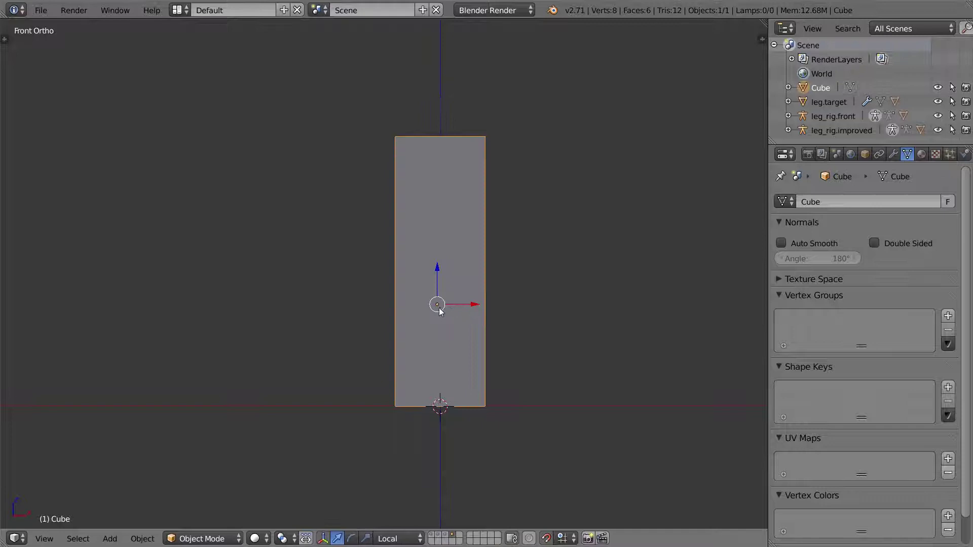
key("Tab")
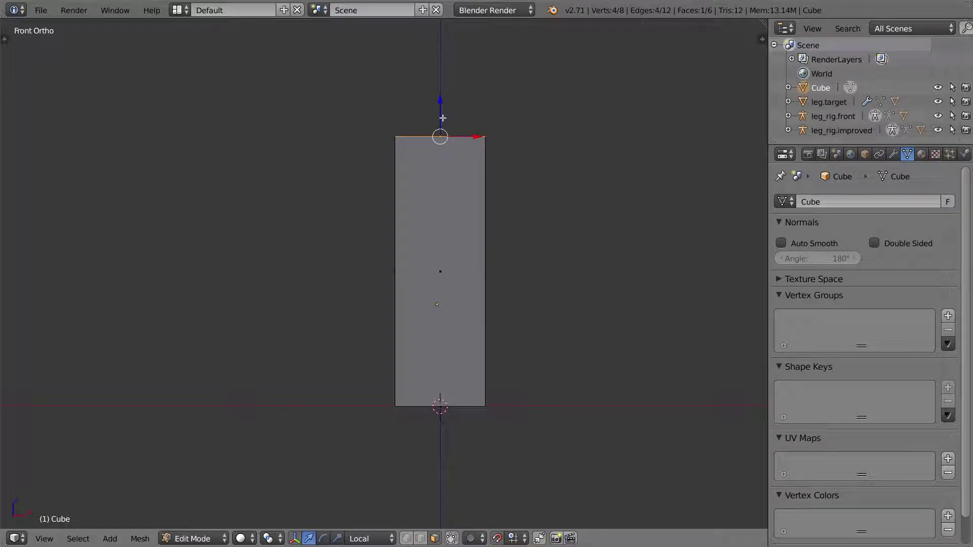
key("a")
key("a")
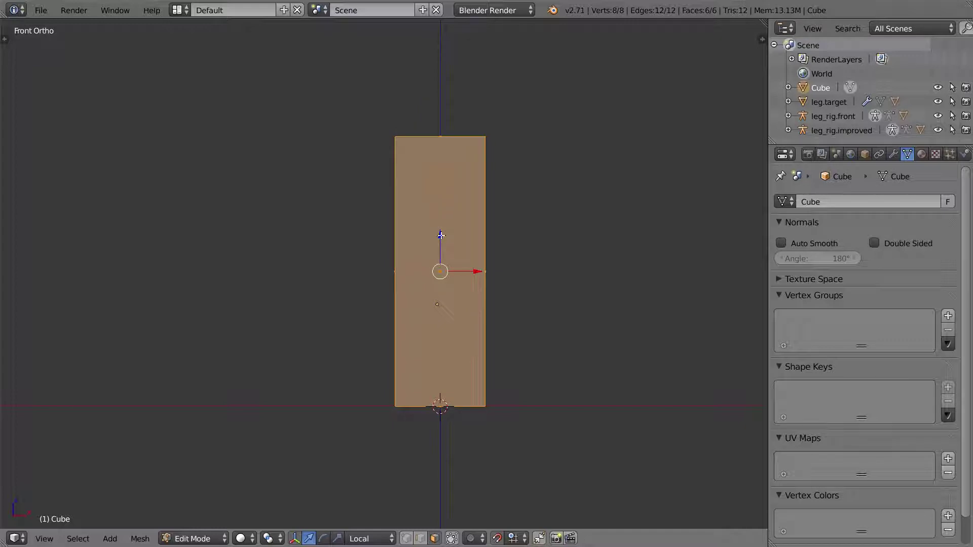
left_click_drag(440, 235, 432, 500)
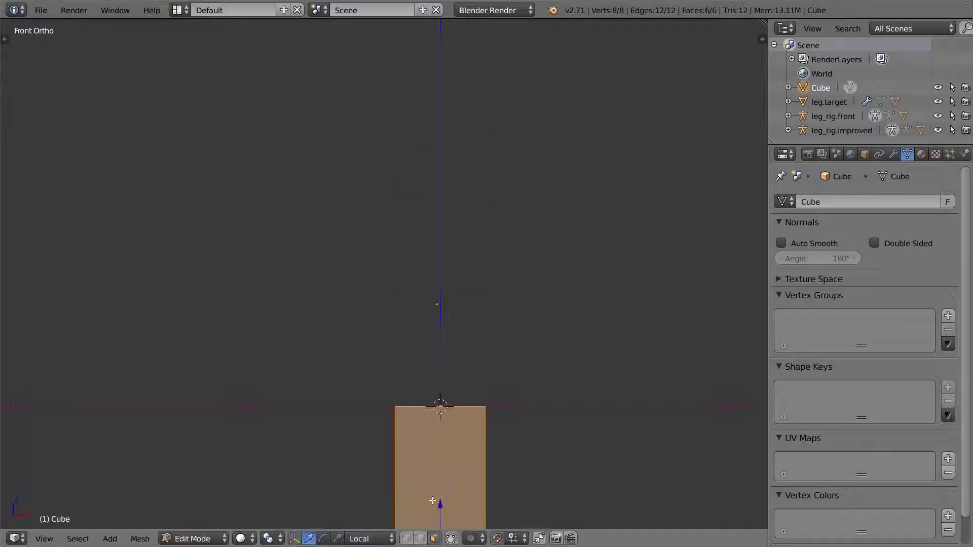
middle_click_drag(432, 501, 433, 381)
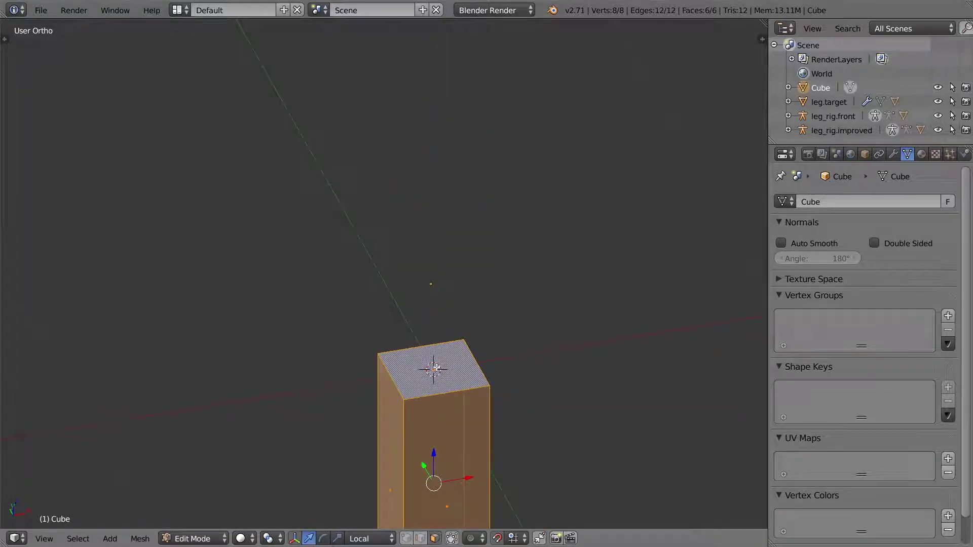
In Object Mode, set the box's origin to the 3D cursor at its top.
key("Tab")
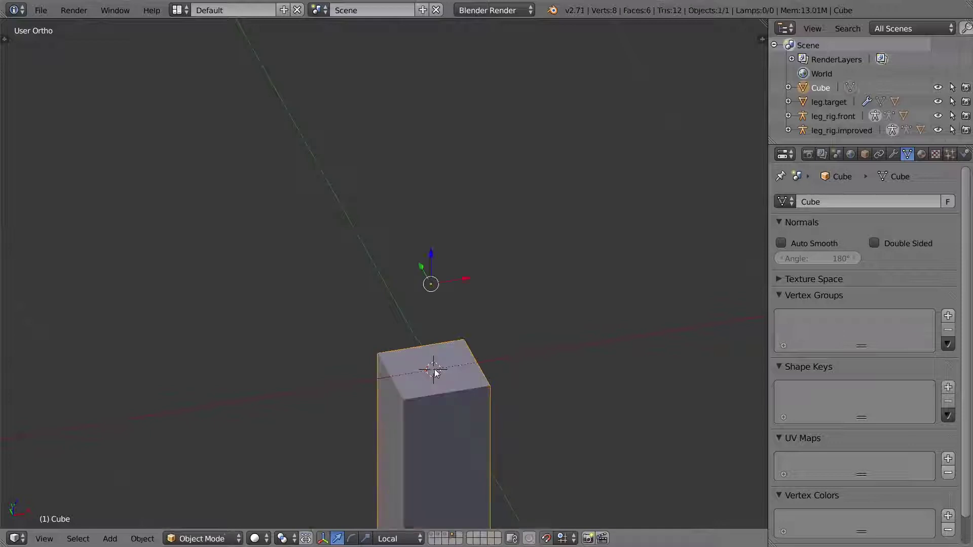
middle_click_drag(434, 369, 416, 380)
left_click(142, 539)
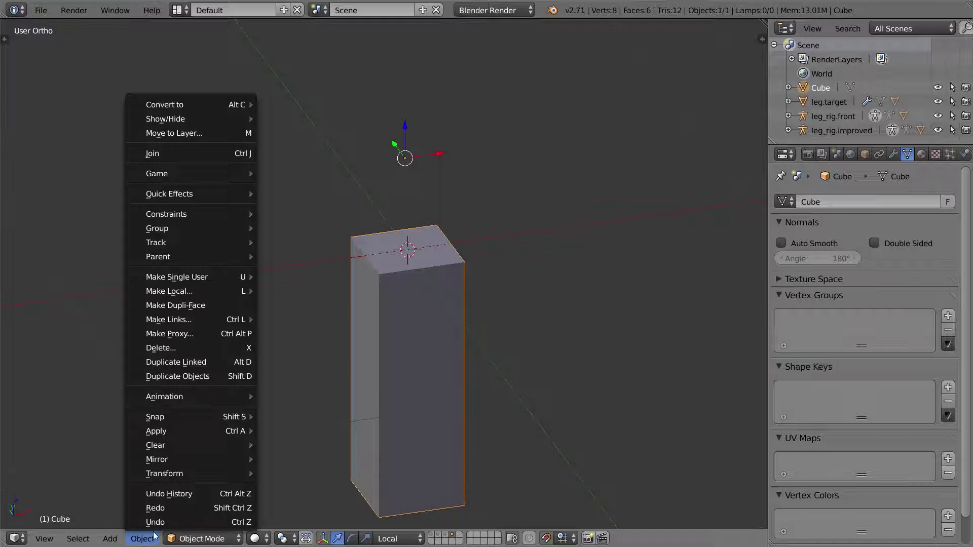
mouse_move(192, 474)
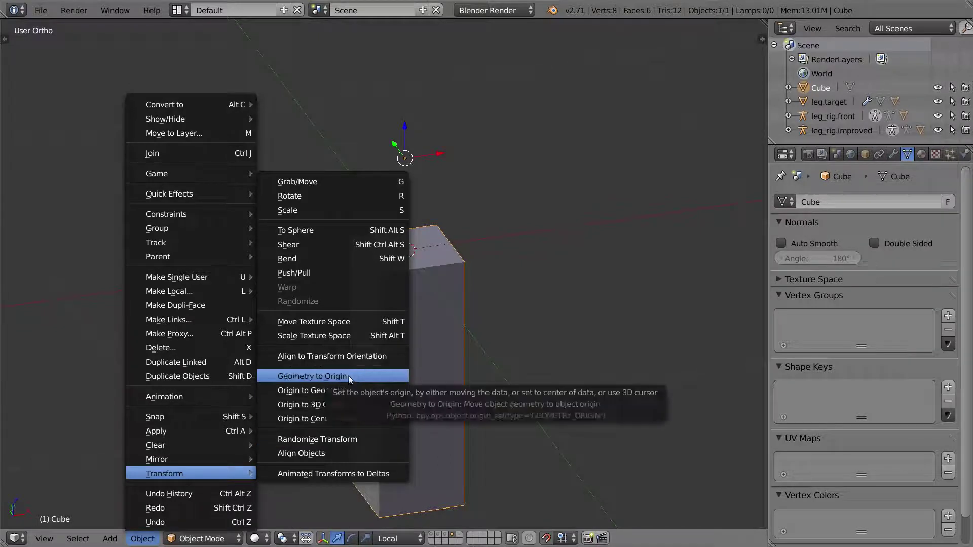
left_click(349, 404)
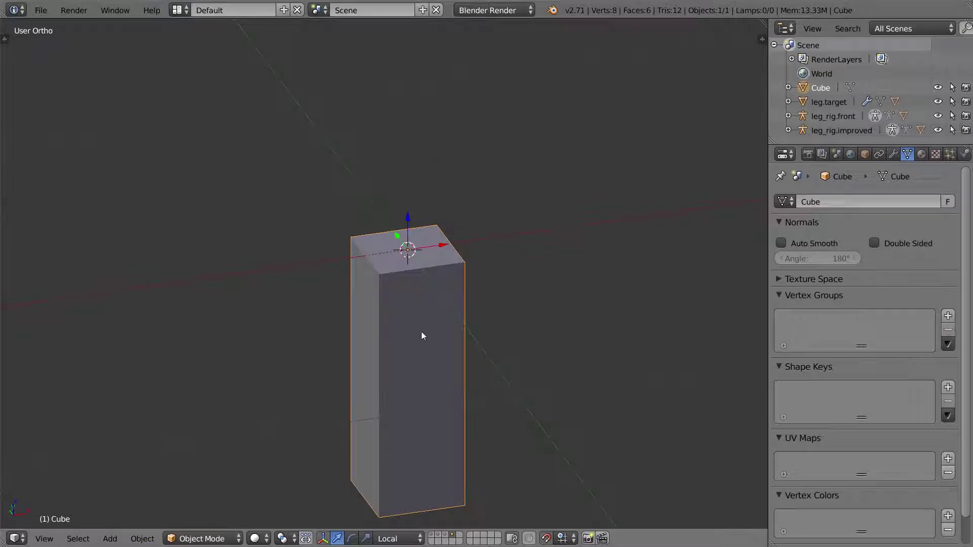
Lift the box in front view until its base rests on the world origin.
middle_click_drag(422, 333, 401, 395, "shift")
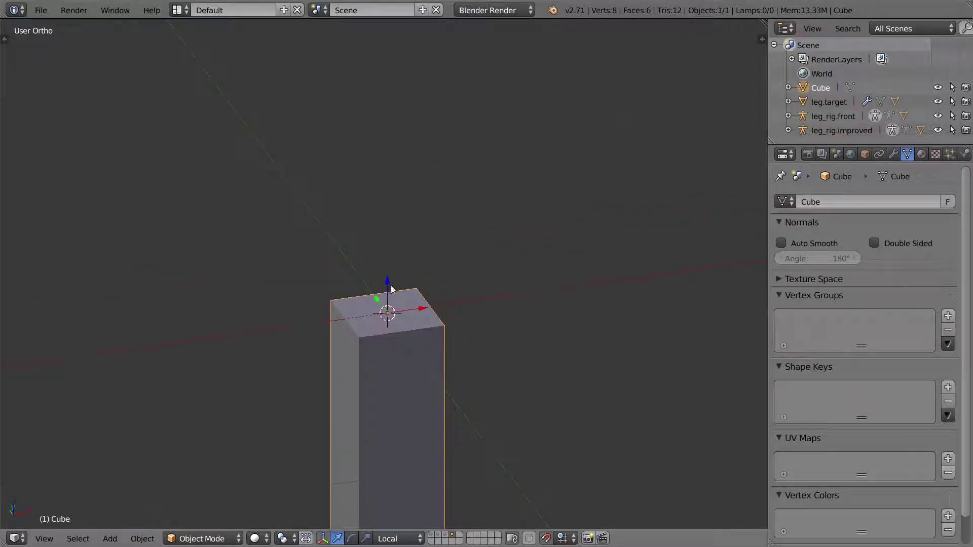
key("KP_1")
left_click_drag(401, 303, 405, 36)
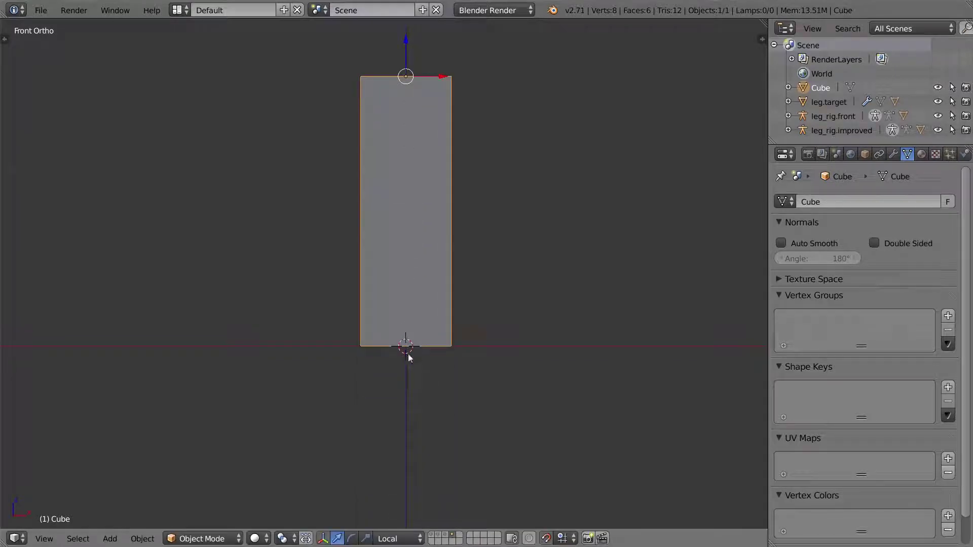
key("KP_Decimal")
middle_click_drag(400, 277, 400, 297)
Loop-cut a centred horizontal edge loop around the box's middle, then return to Object Mode.
key("Tab")
key("KP_1")
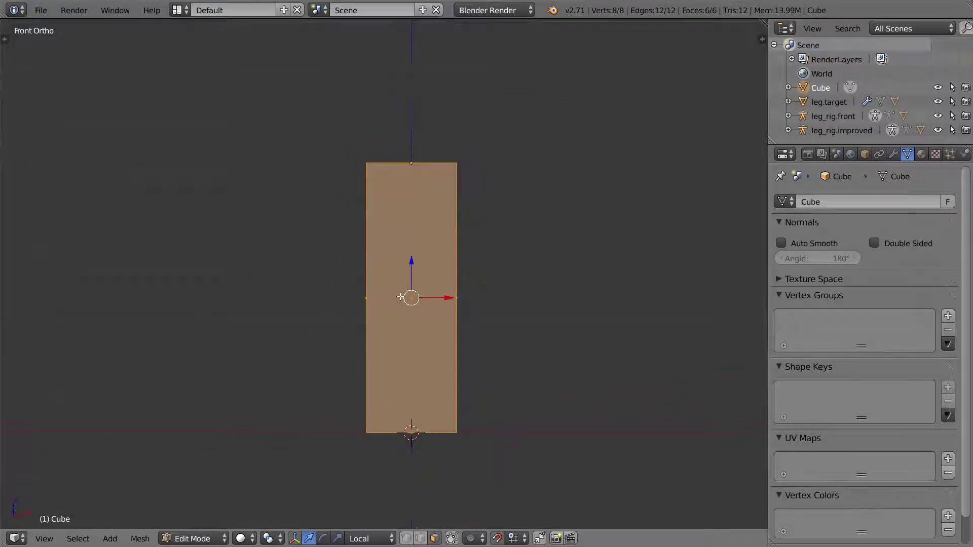
key("a")
key("ctrl+r")
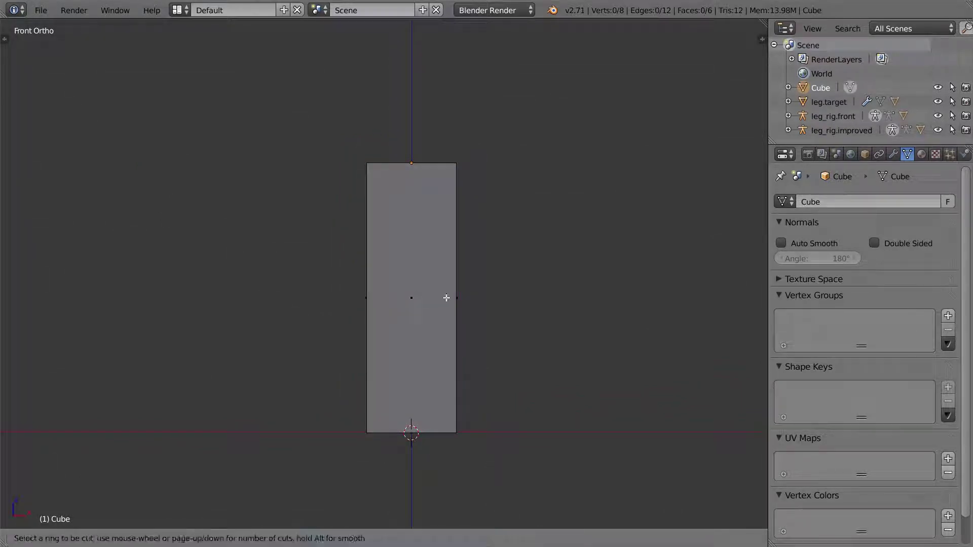
left_click(450, 298)
right_click(450, 298)
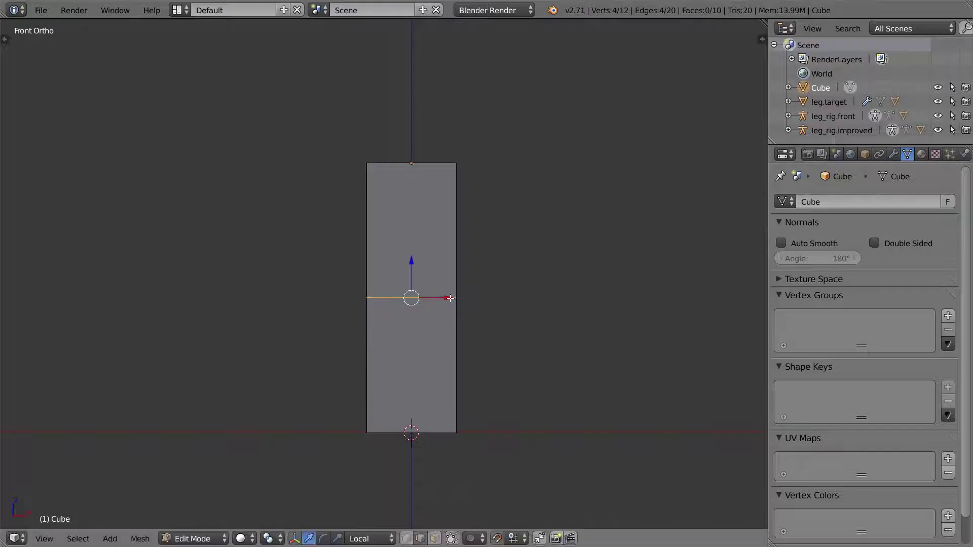
middle_click_drag(464, 299, 421, 311)
key("KP_1")
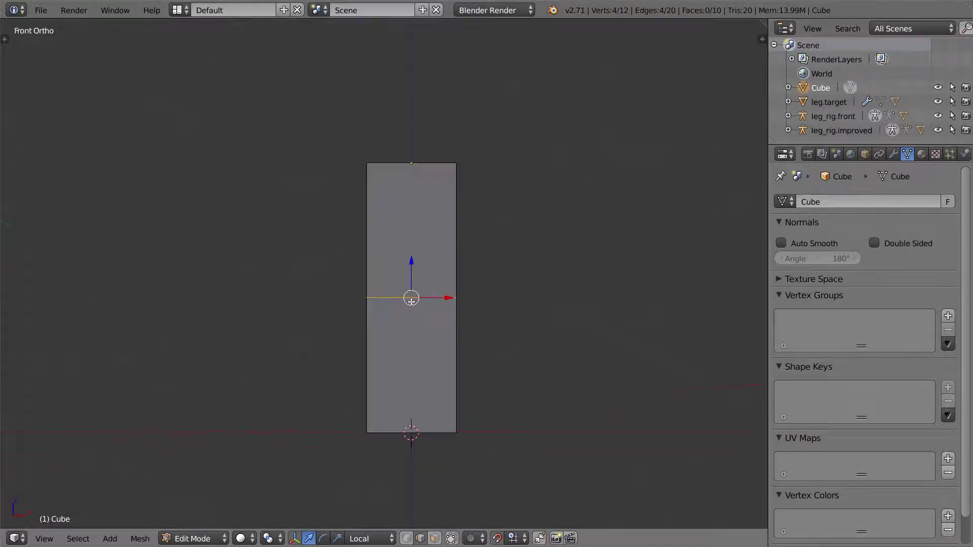
key("Tab")
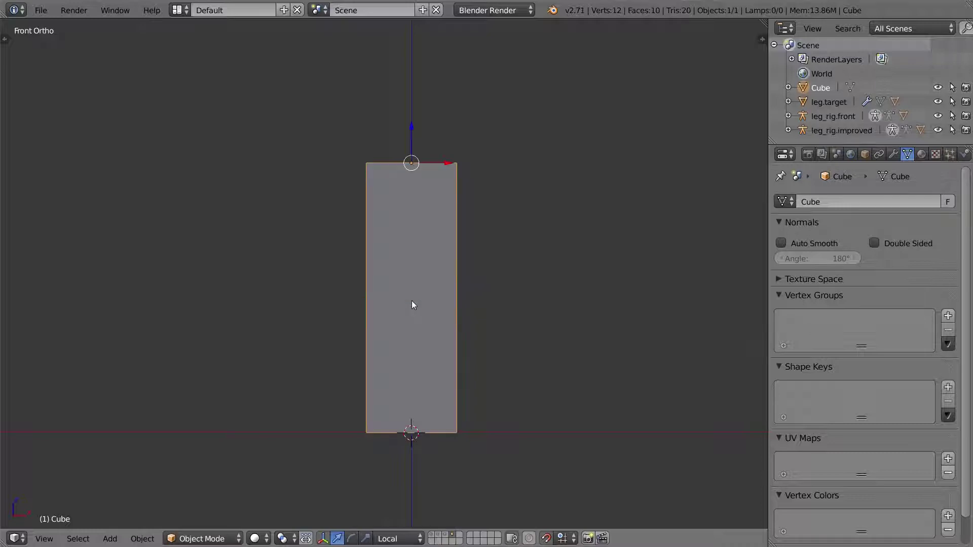
Add a single-bone armature and switch the viewport to wireframe.
key("shift+a")
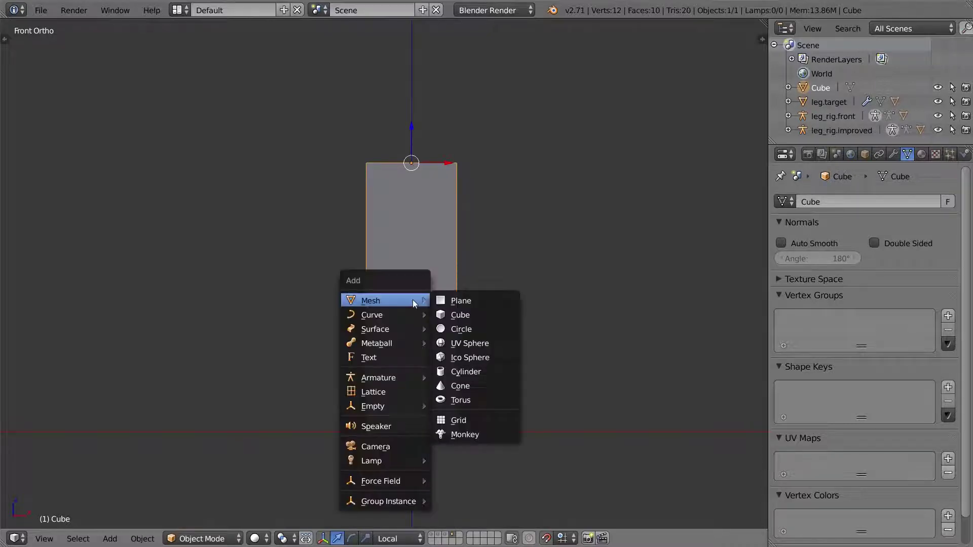
mouse_move(395, 377)
left_click(456, 378)
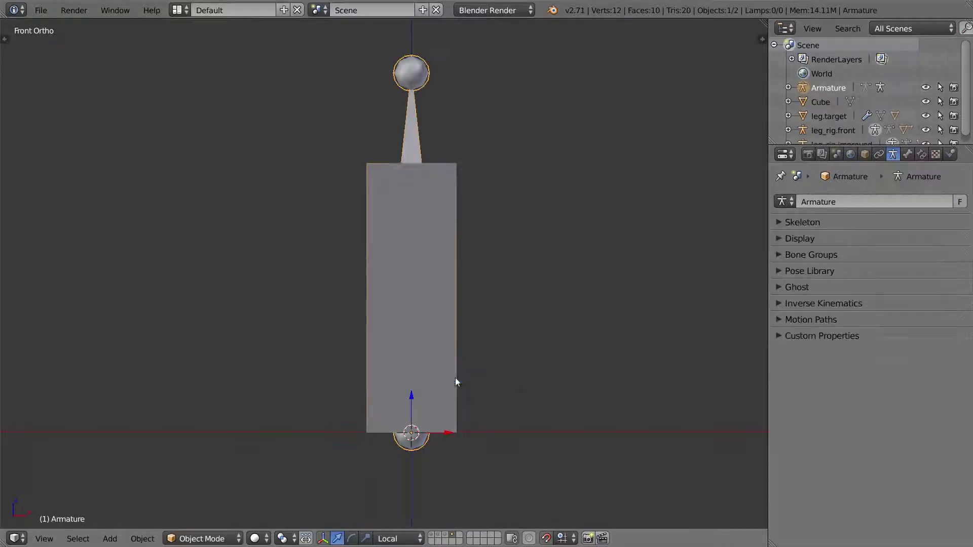
key("z")
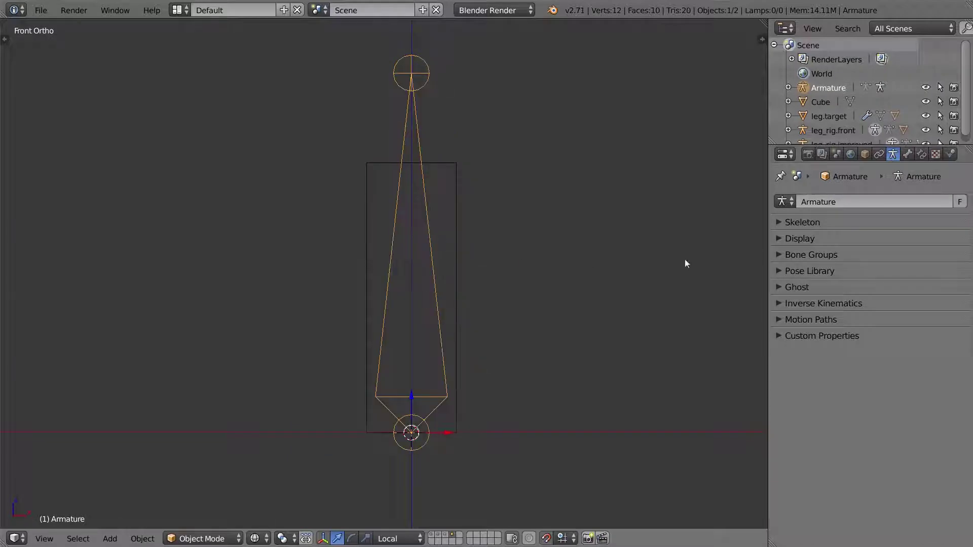
Place the bone from the box top to its middle and extrude a second bone to the base.
key("Tab")
right_click(412, 75)
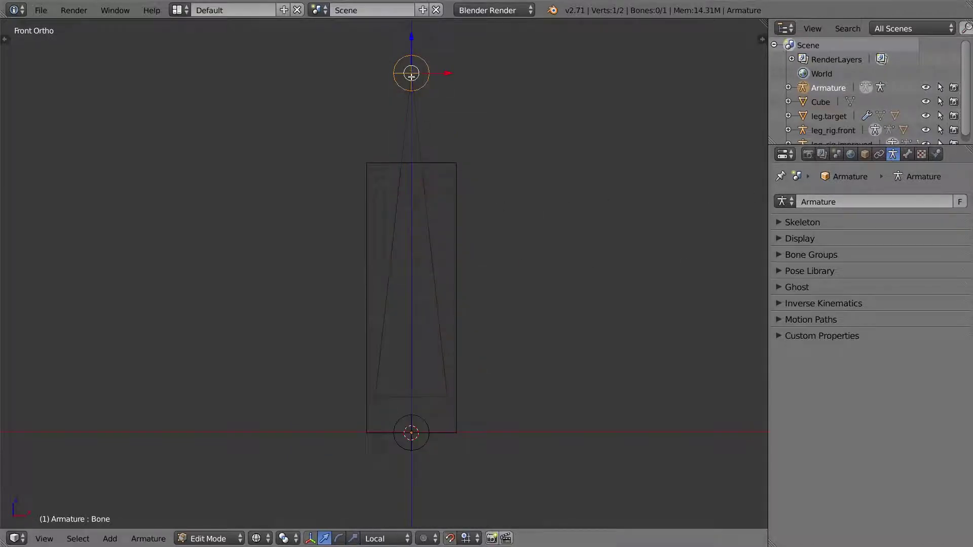
key("g")
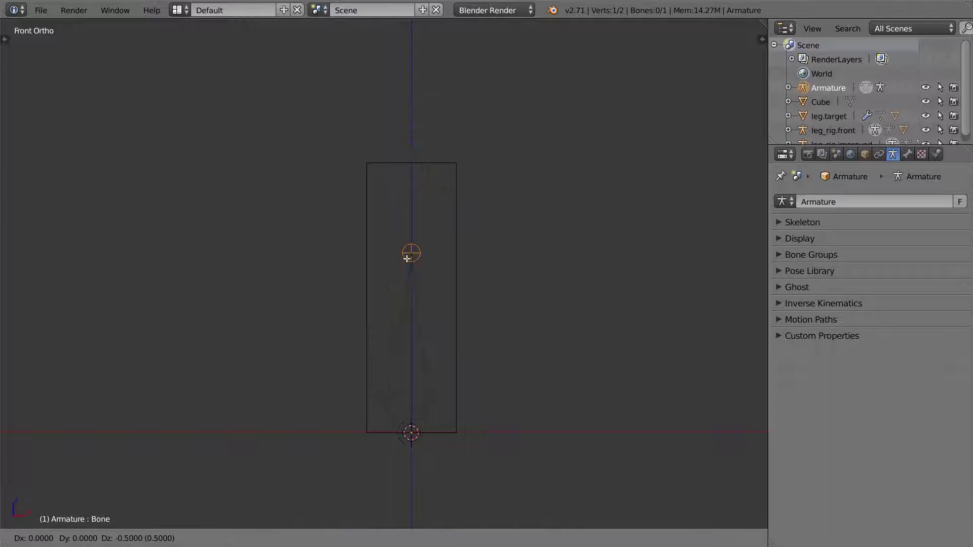
left_click(411, 299)
right_click(412, 435)
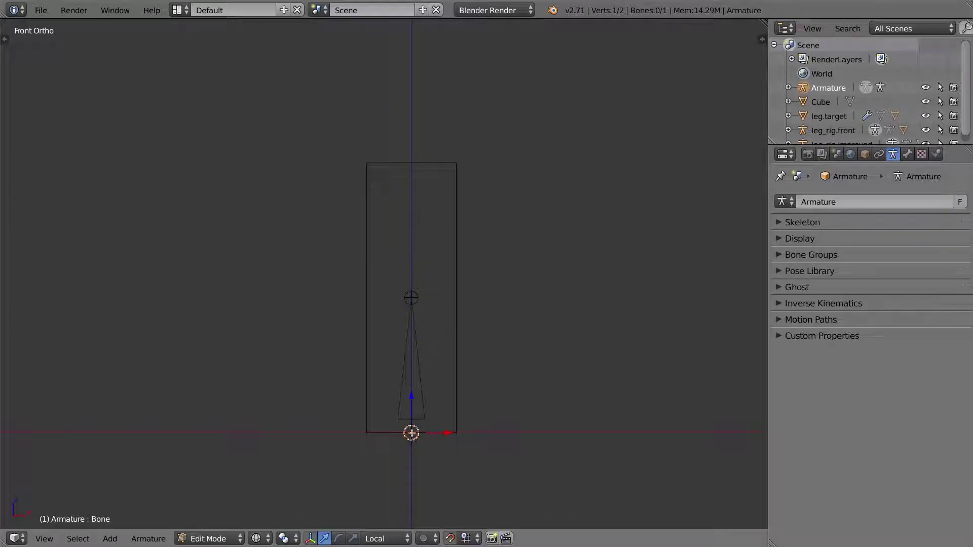
key("g")
left_click(410, 164)
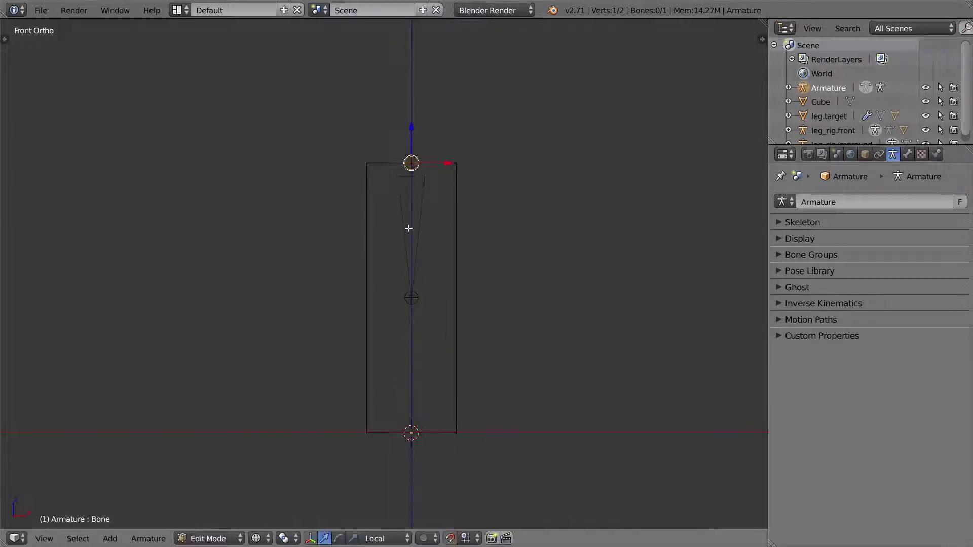
right_click(412, 299)
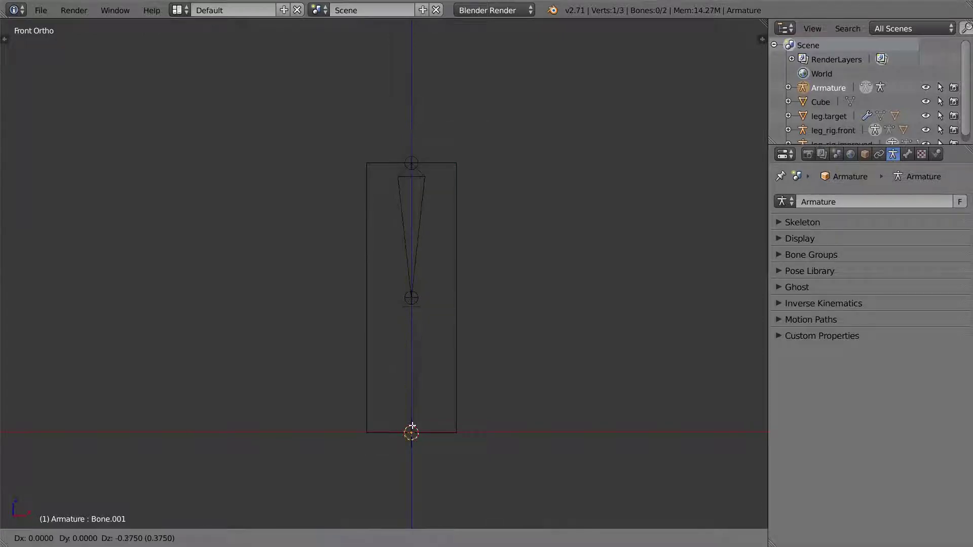
left_click(413, 426)
Rename the upper bone 'thigh' and the lower bone 'shin'.
right_click(419, 245)
key("n")
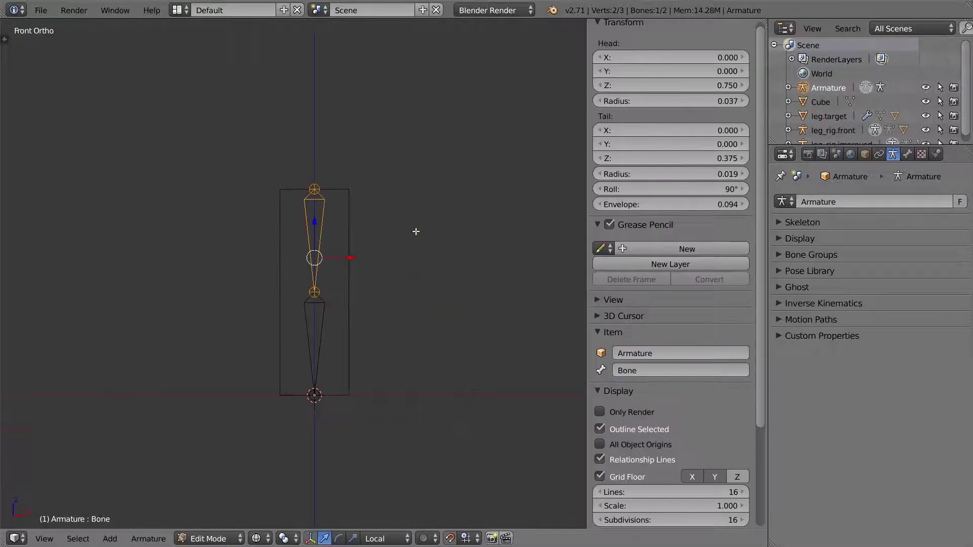
left_click(642, 371)
type("thigh")
key("Return")
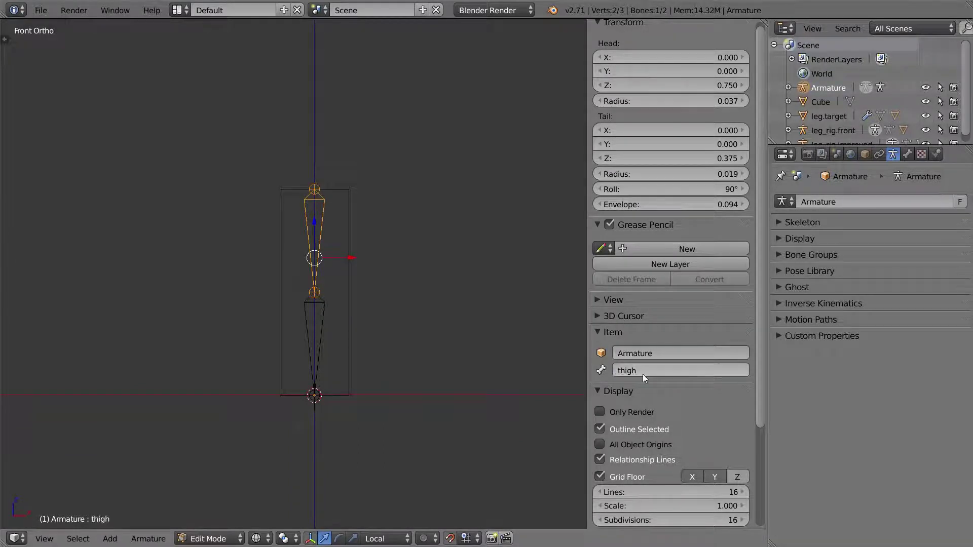
right_click(315, 345)
left_click(648, 371)
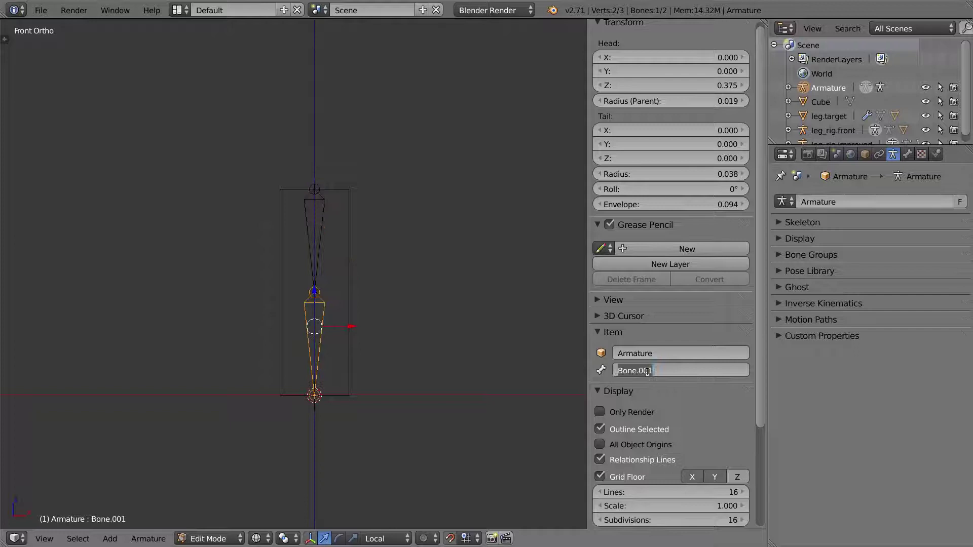
type("shin")
key("Return")
Hide the sidebar and leave the armature's Edit Mode.
key("n")
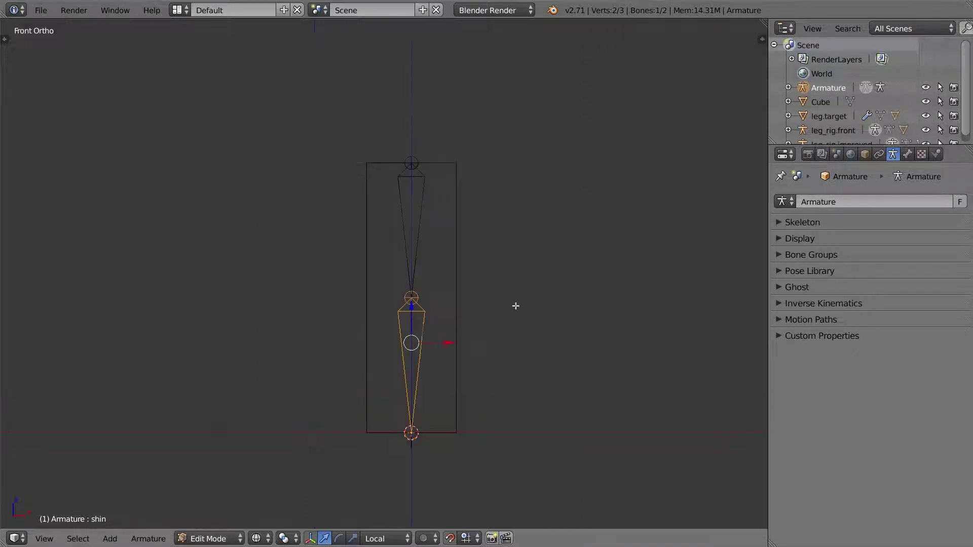
right_click(416, 245)
key("Tab")
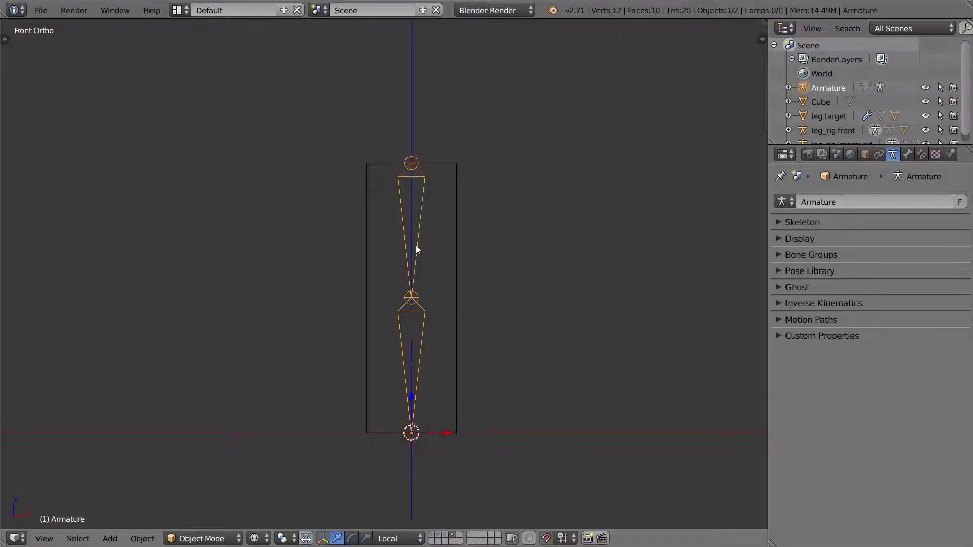
Parent the box to the armature with Armature Deform, With Empty Groups.
right_click(455, 259)
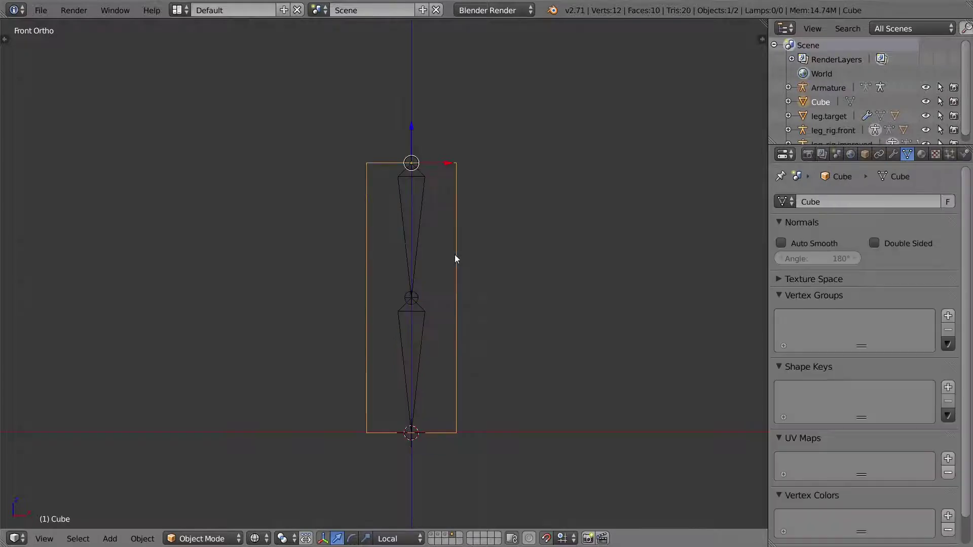
right_click(423, 212, "shift")
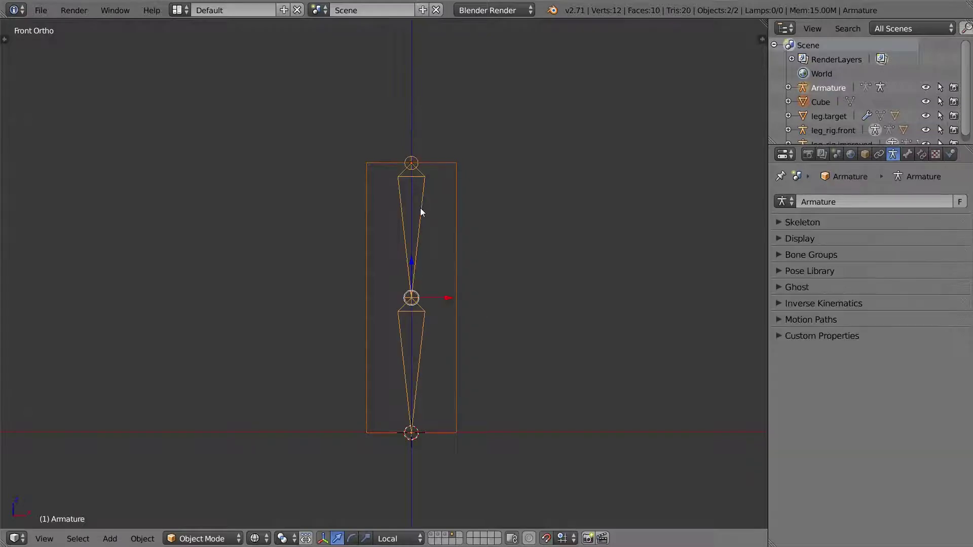
key("ctrl+p")
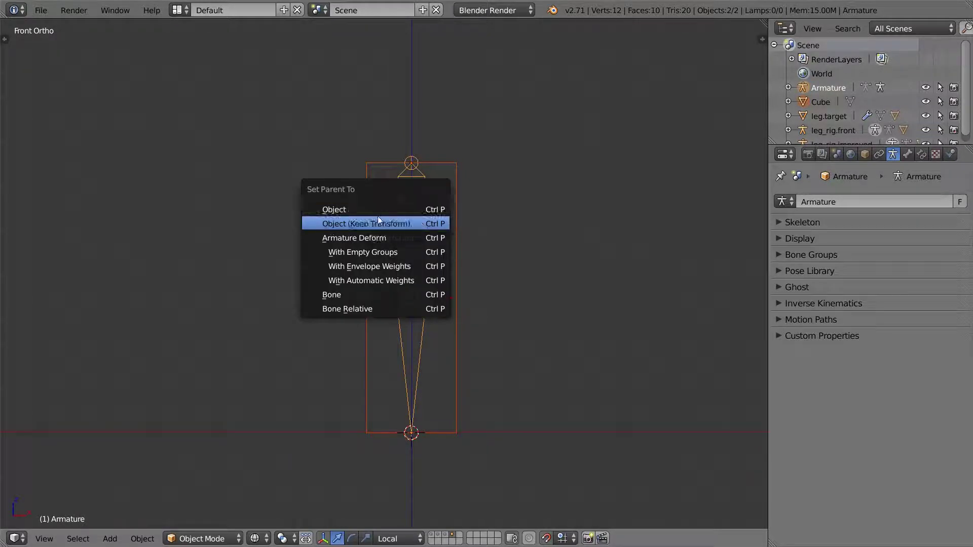
left_click(363, 253)
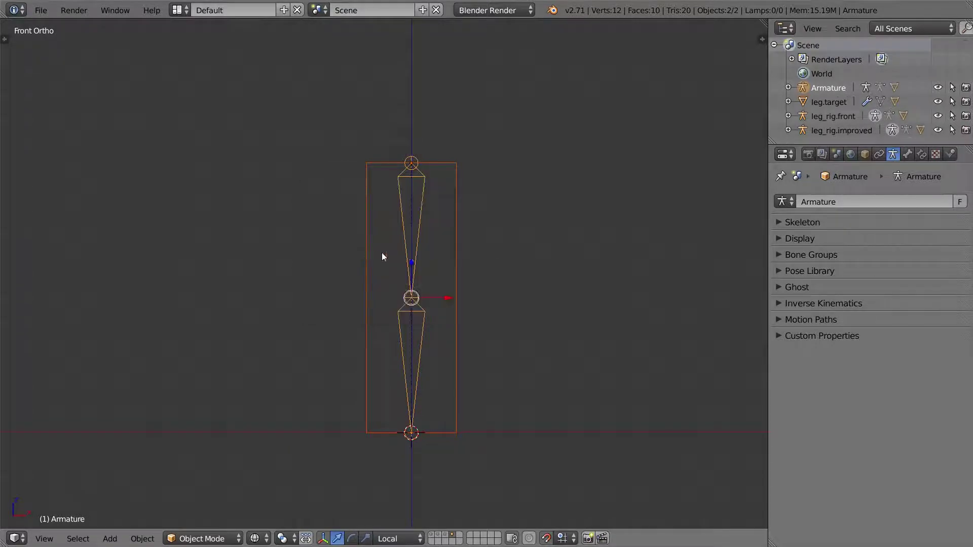
right_click(459, 226)
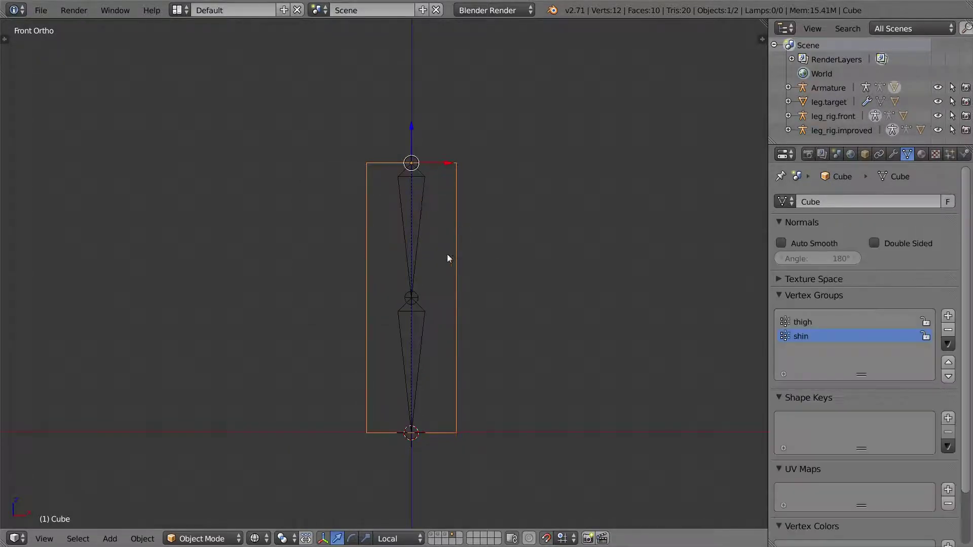
Switch the leg box into Weight Paint mode and choose a vertex group to paint.
key("Tab")
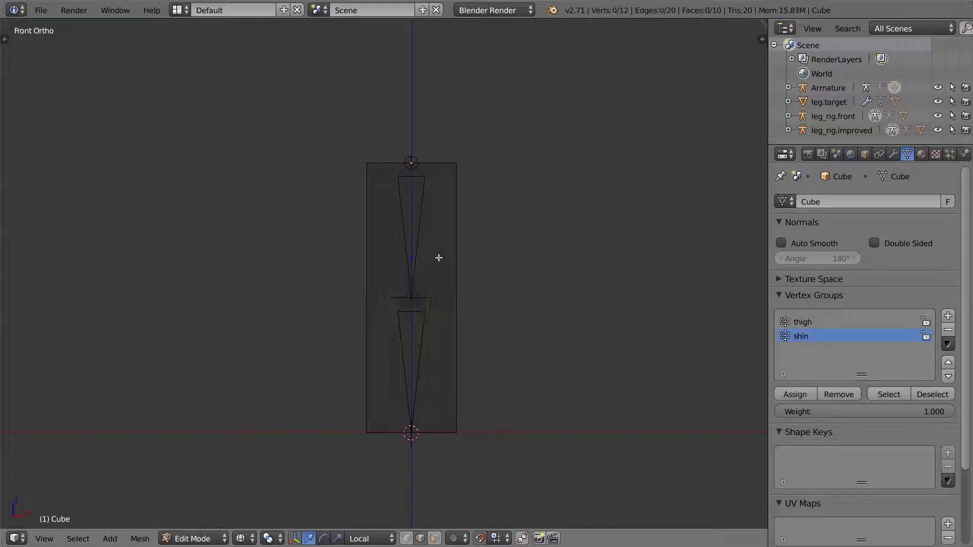
middle_click_drag(439, 257, 431, 274)
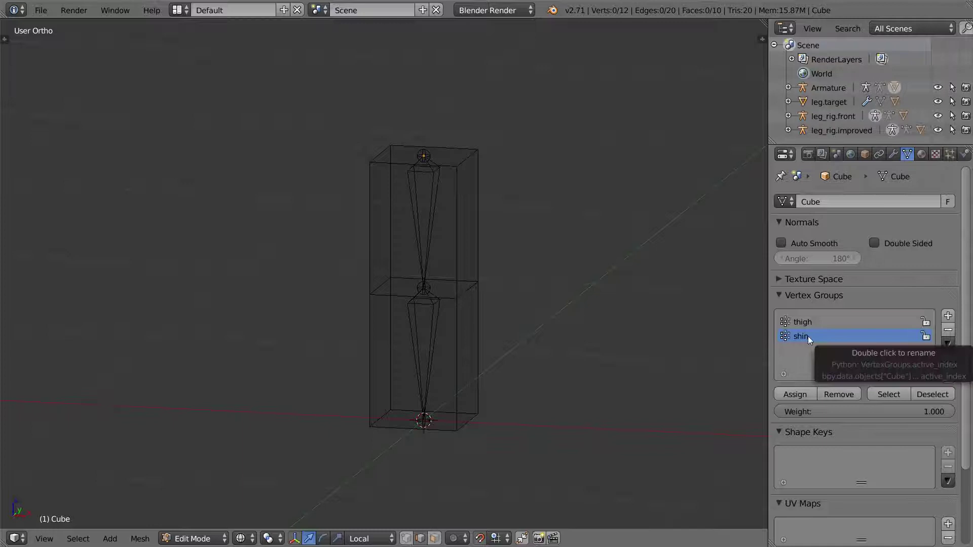
left_click(195, 539)
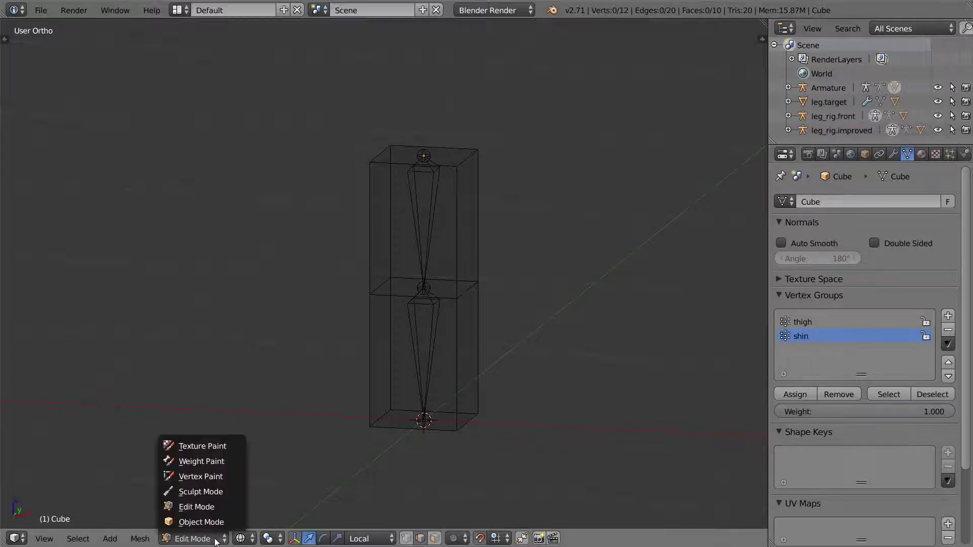
left_click(202, 462)
middle_click_drag(424, 314, 662, 365)
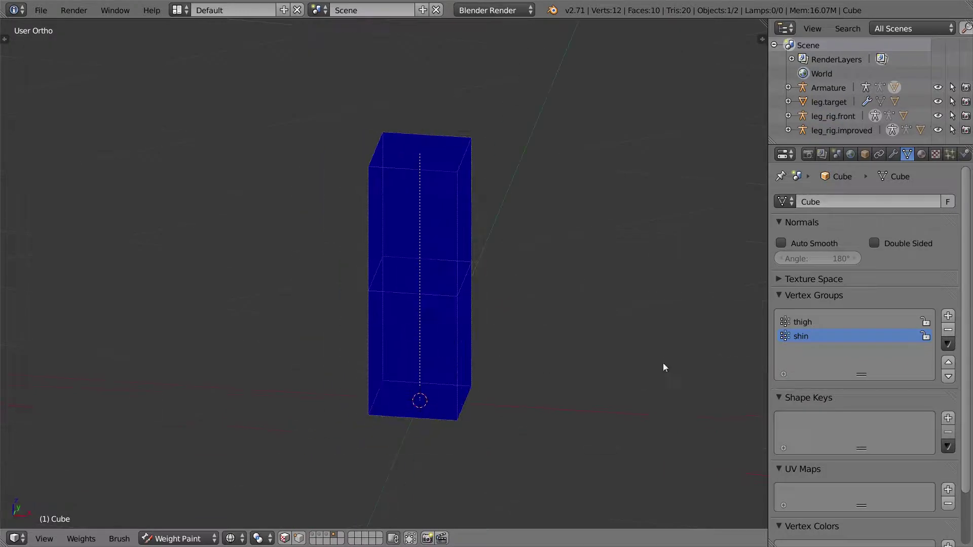
left_click(800, 324)
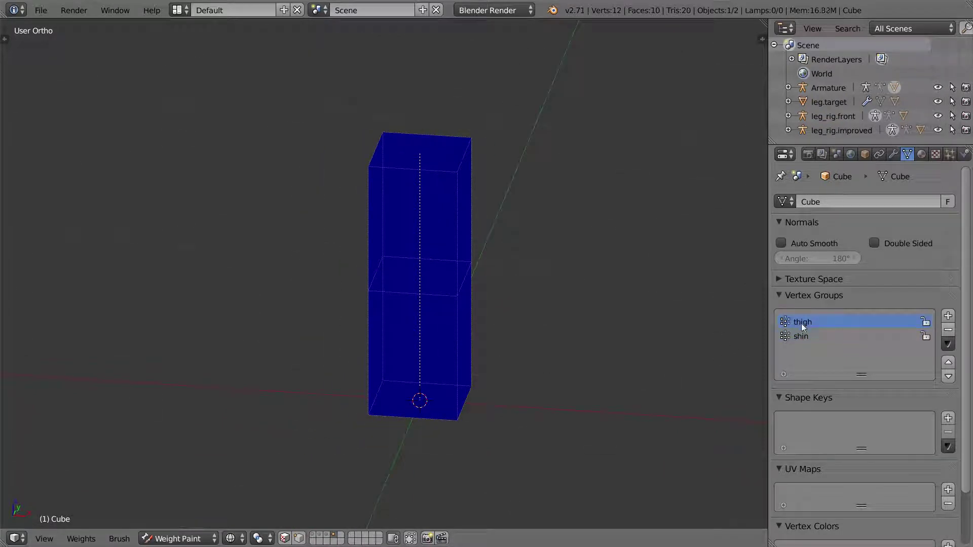
mouse_move(589, 354)
middle_mouse_down()
mouse_move(497, 334)
mouse_move(532, 315)
mouse_move(480, 294)
mouse_move(462, 297)
middle_mouse_up()
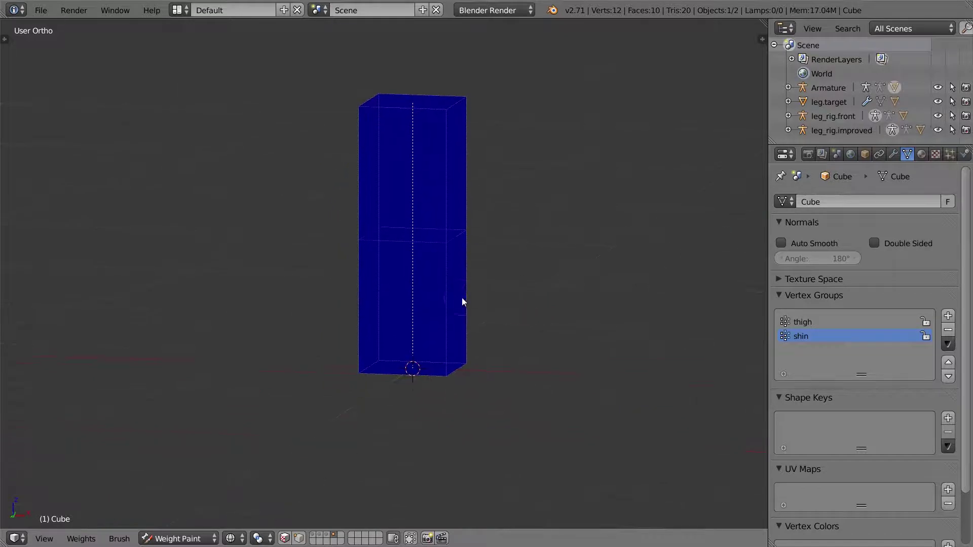
Paint shin weight onto the lower end of the box, then check the thigh group.
key("t")
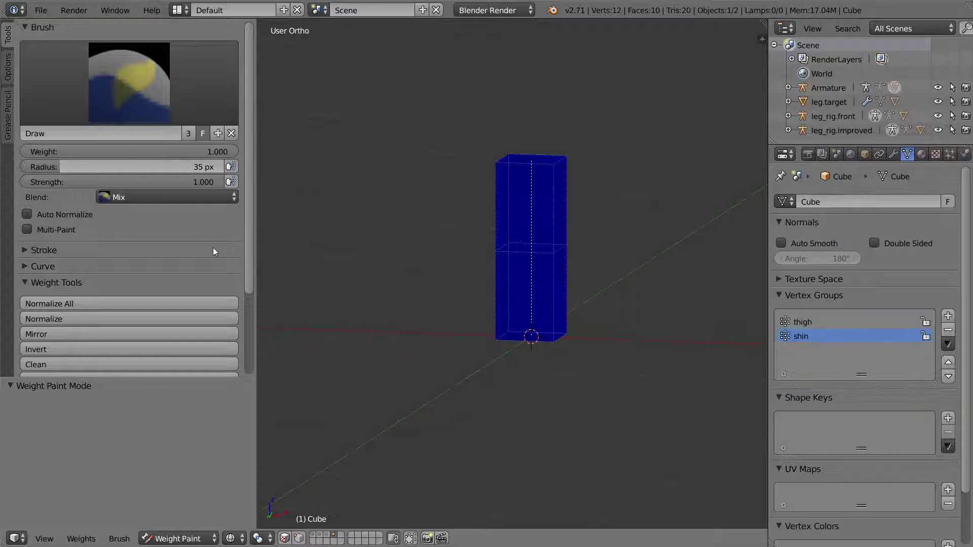
mouse_move(532, 332)
left_mouse_down()
mouse_move(516, 344)
mouse_move(552, 341)
left_mouse_up()
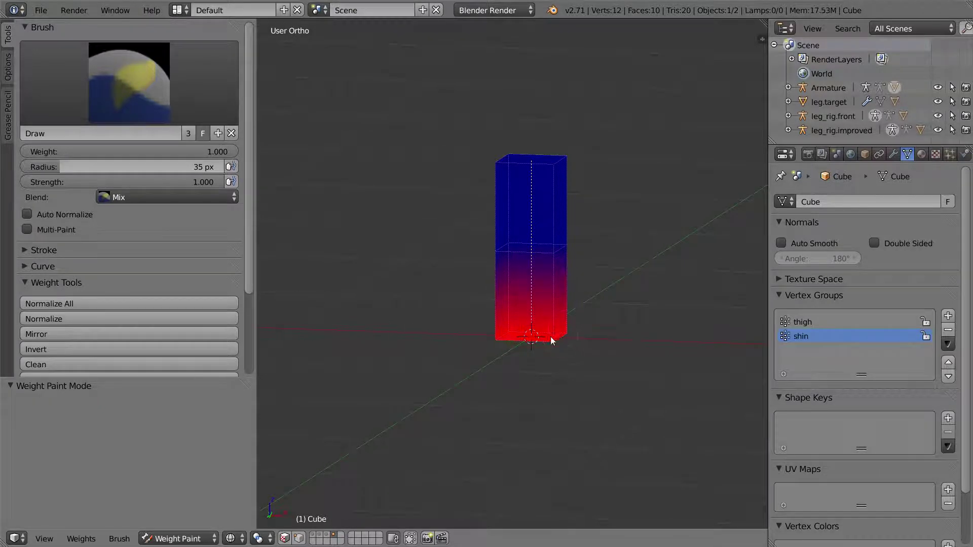
middle_click_drag(552, 341, 498, 304)
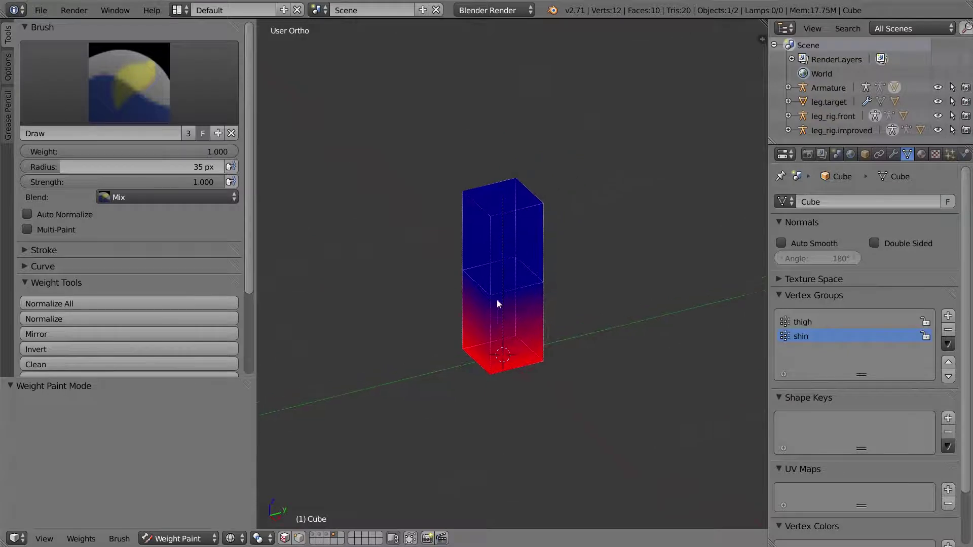
left_click(811, 322)
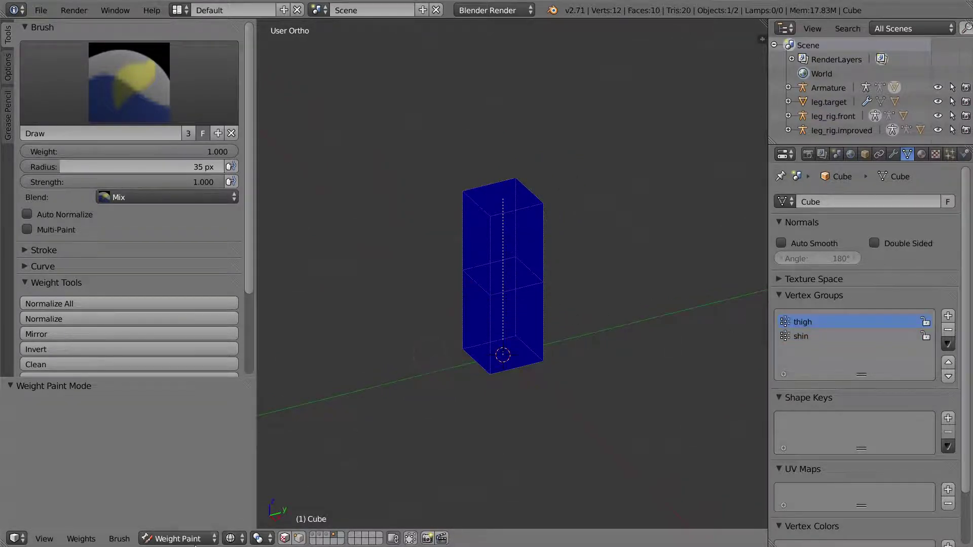
left_click(195, 541)
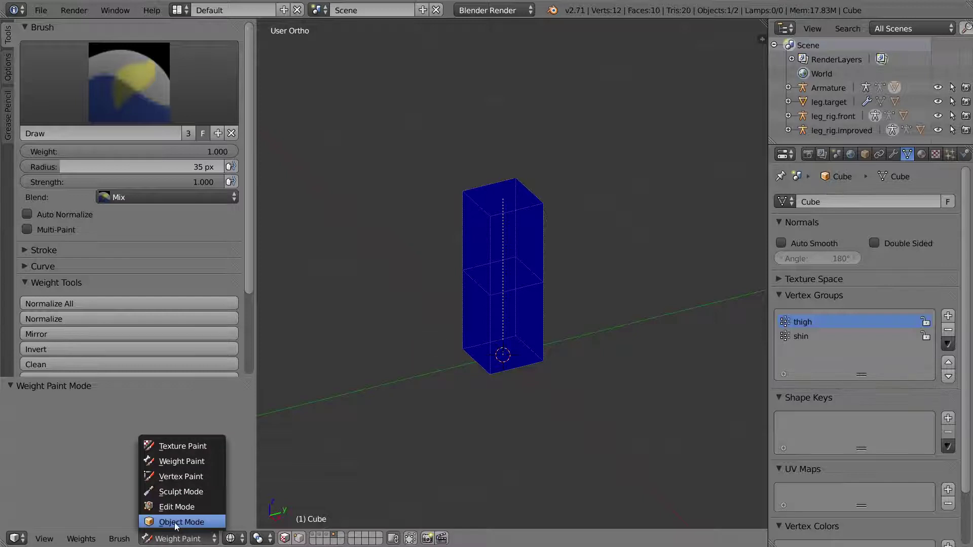
In Edit Mode, box-select the upper half's vertices and assign them to the thigh group.
left_click(175, 507)
middle_click_drag(482, 304, 459, 281)
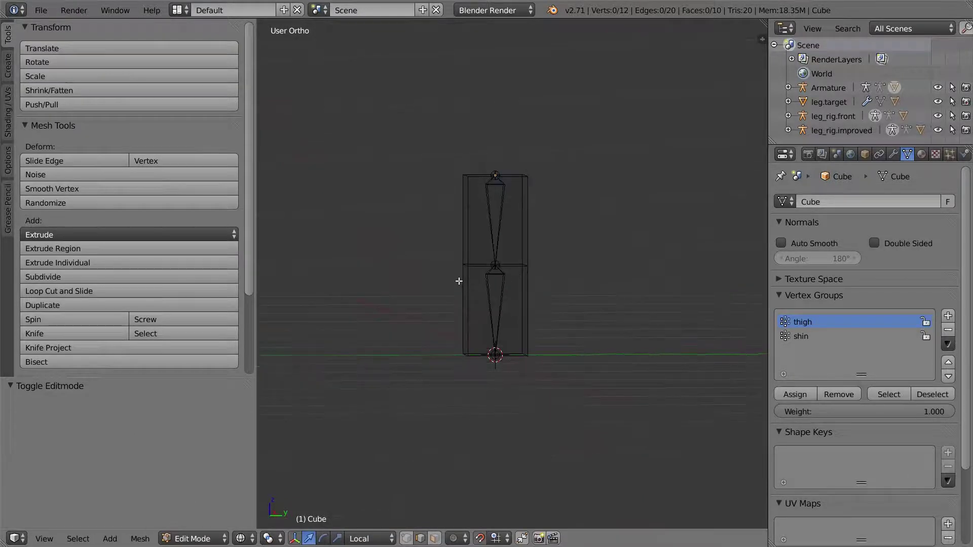
key("b")
left_click_drag(426, 154, 569, 278)
middle_click_drag(569, 279, 746, 337)
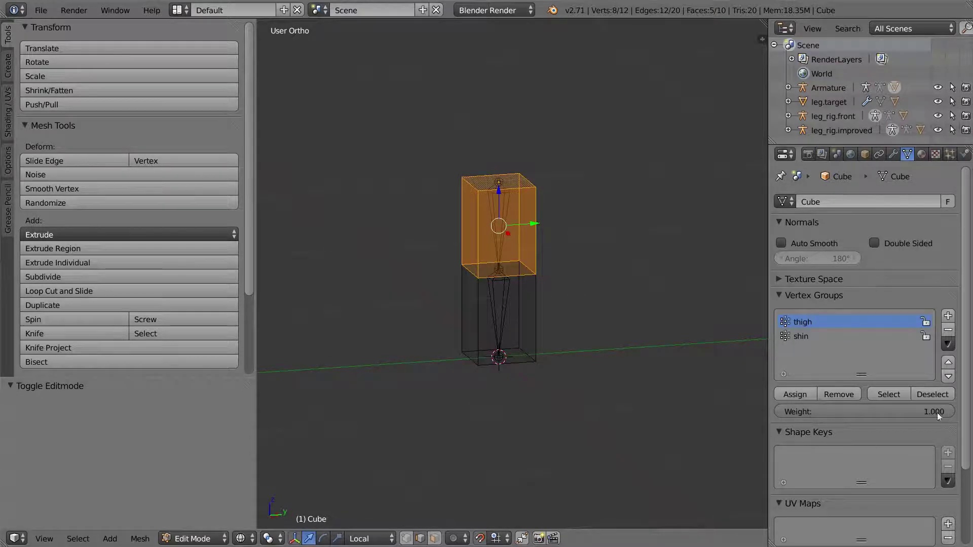
left_click(795, 394)
Deselect all, return to Object Mode with the tool shelf hidden, and select the armature.
key("a")
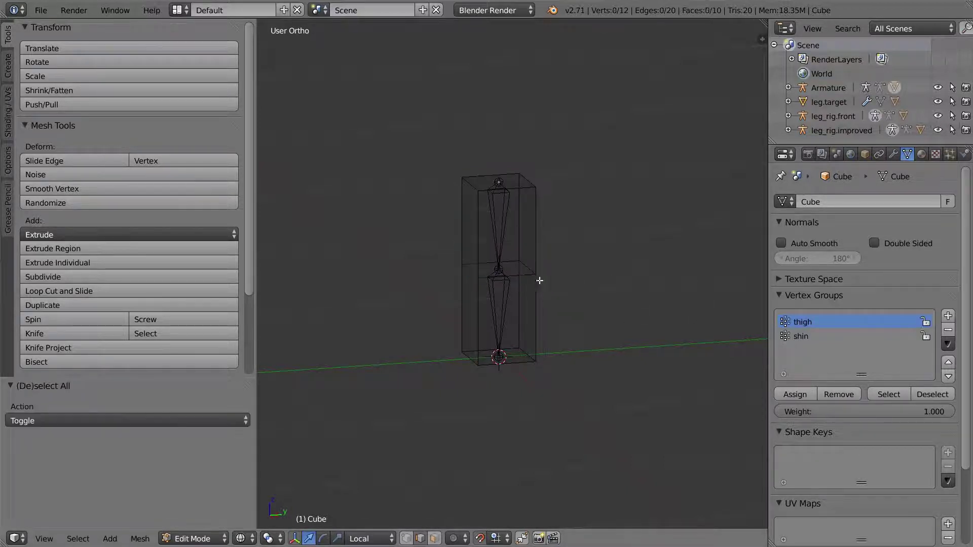
scroll(523, 282, "up", 2)
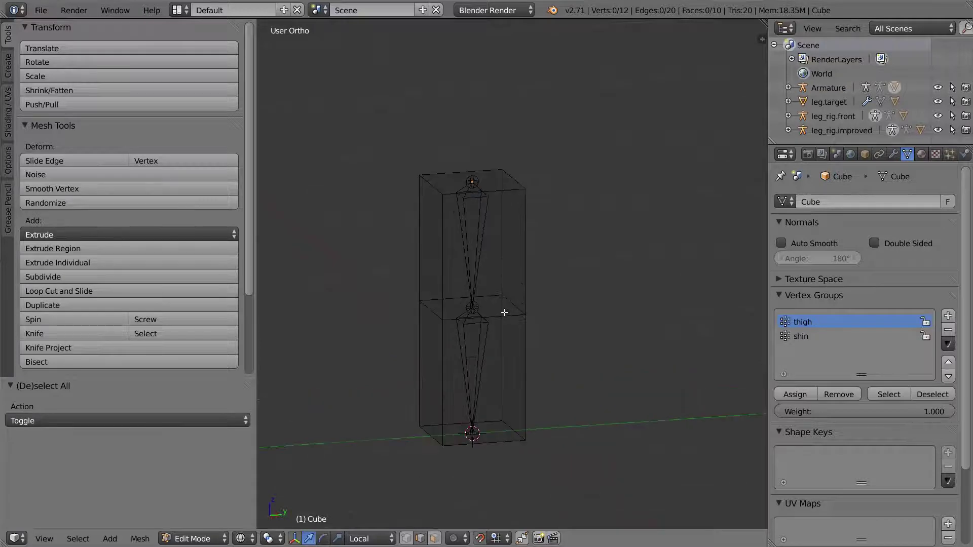
scroll(504, 313, "up", 2)
key("t")
key("Tab")
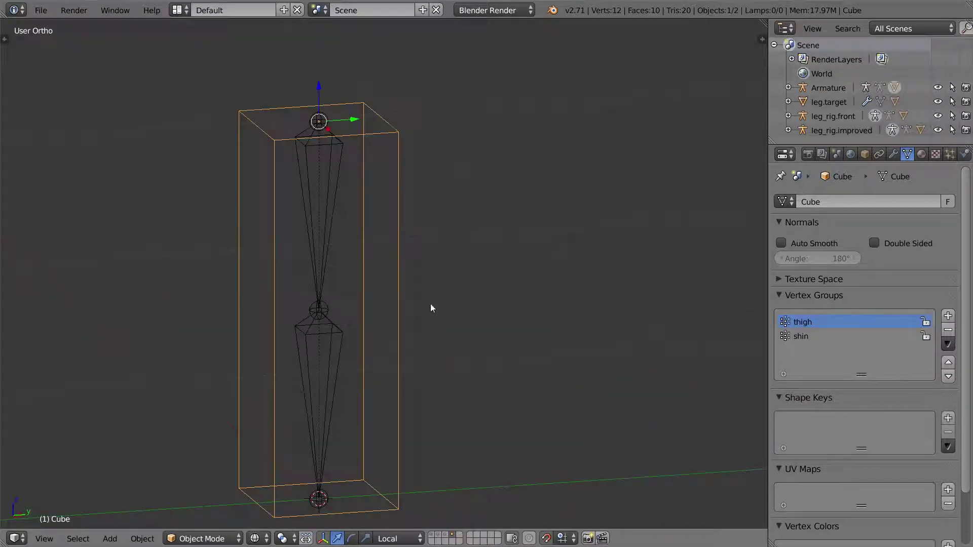
middle_click_drag(376, 317, 402, 300, "shift")
right_click(388, 311)
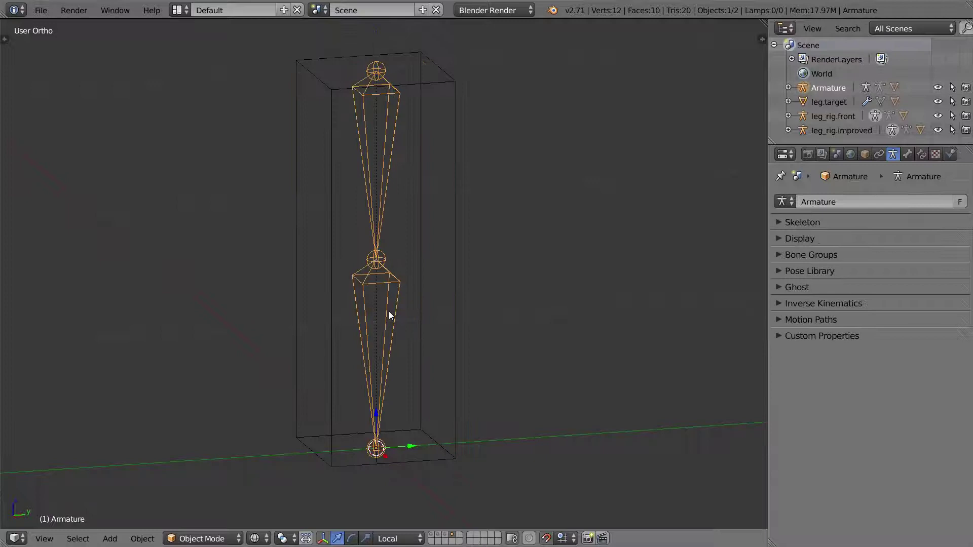
Enable X-Ray in the armature's Display settings and switch the view to solid shading.
scroll(389, 311, "down", 2)
left_click(907, 154)
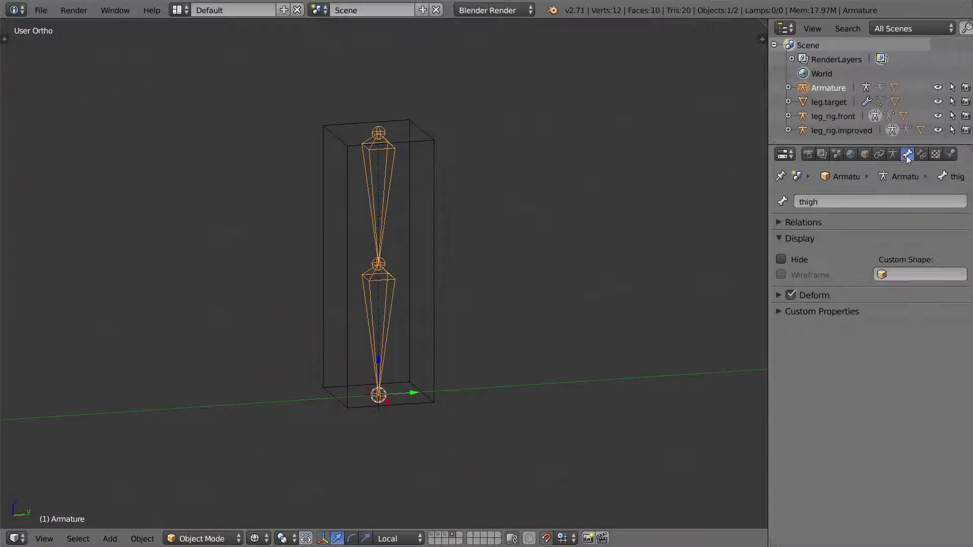
left_click(894, 154)
left_click(816, 240)
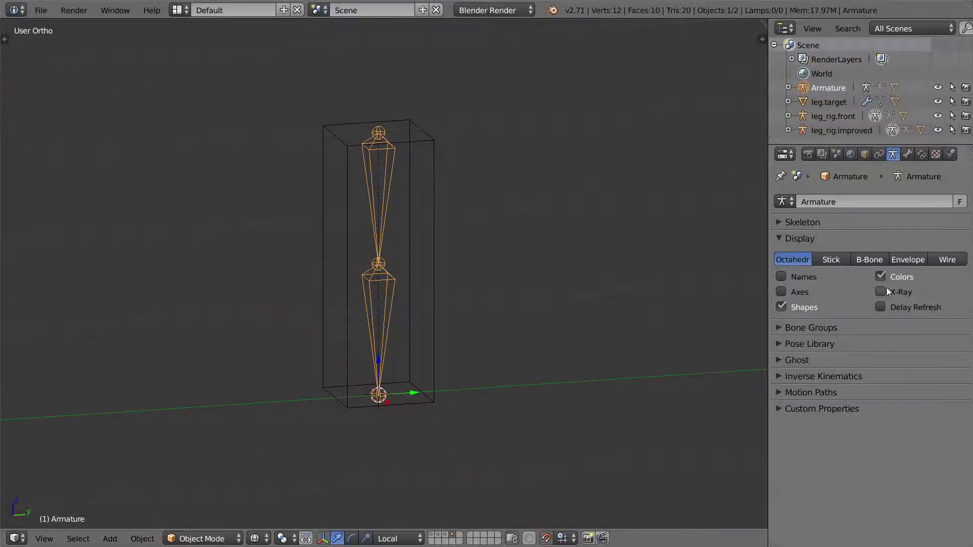
left_click(886, 290)
key("z")
Reselect the armature and try a rotation on it, cancelling it afterwards.
right_click(389, 305)
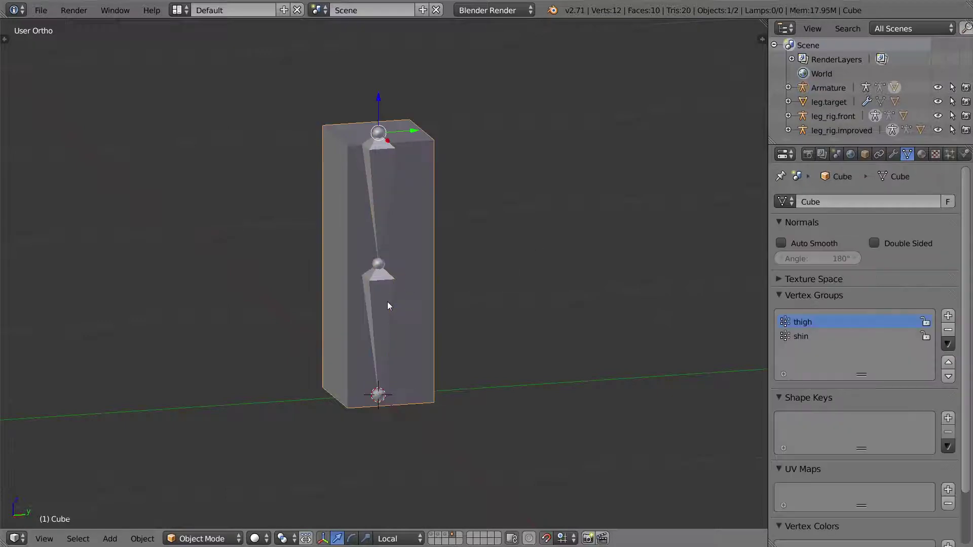
right_click(402, 322)
middle_click_drag(416, 338, 407, 335)
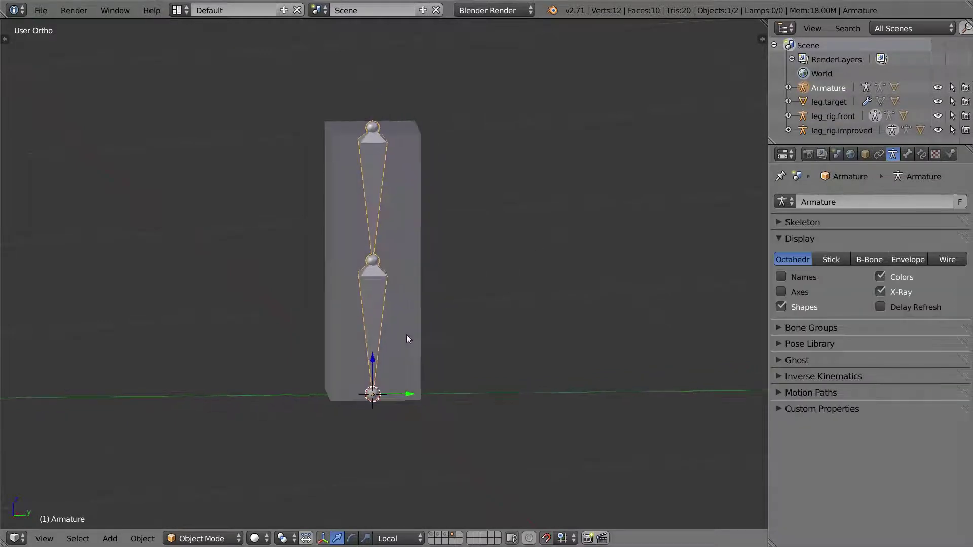
key("r")
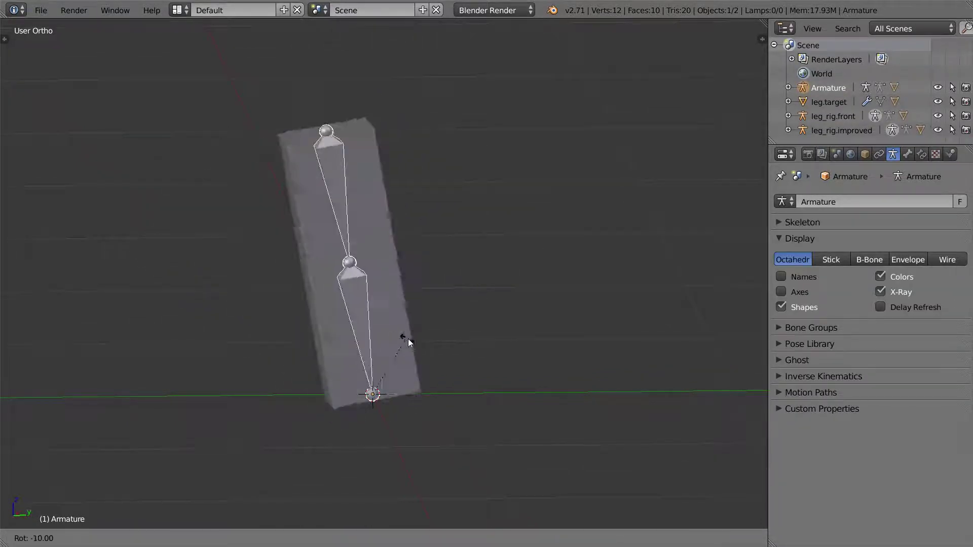
right_click(422, 339)
right_click(371, 306)
right_click(369, 314)
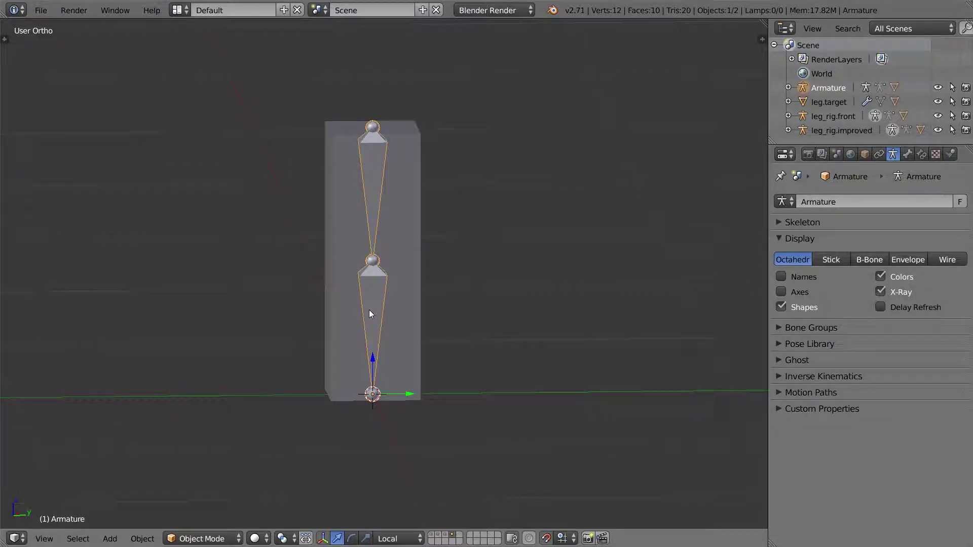
In Pose Mode, test-bend the shin bone and cancel so the leg stays straight.
key("ctrl+Tab")
right_click(378, 299)
key("r")
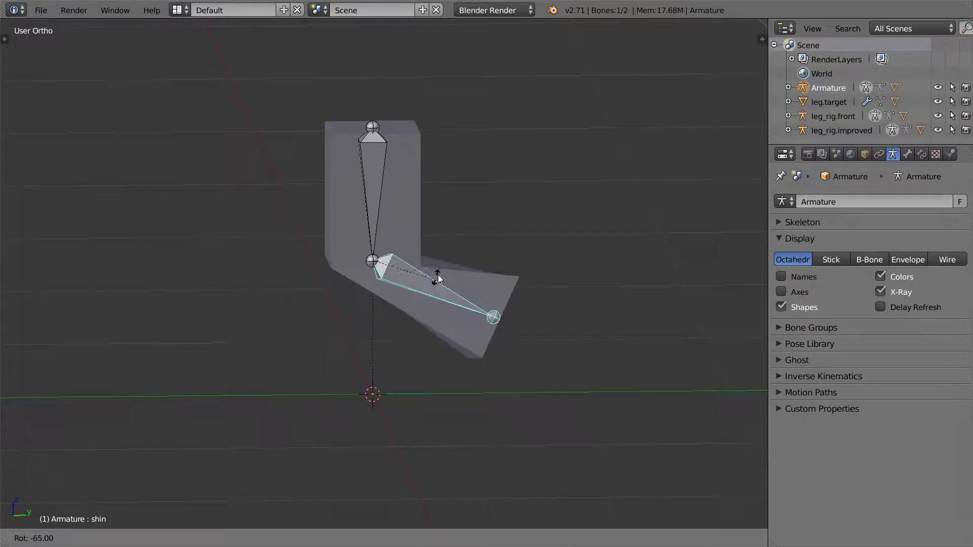
right_click(399, 295)
middle_click_drag(388, 293, 436, 320)
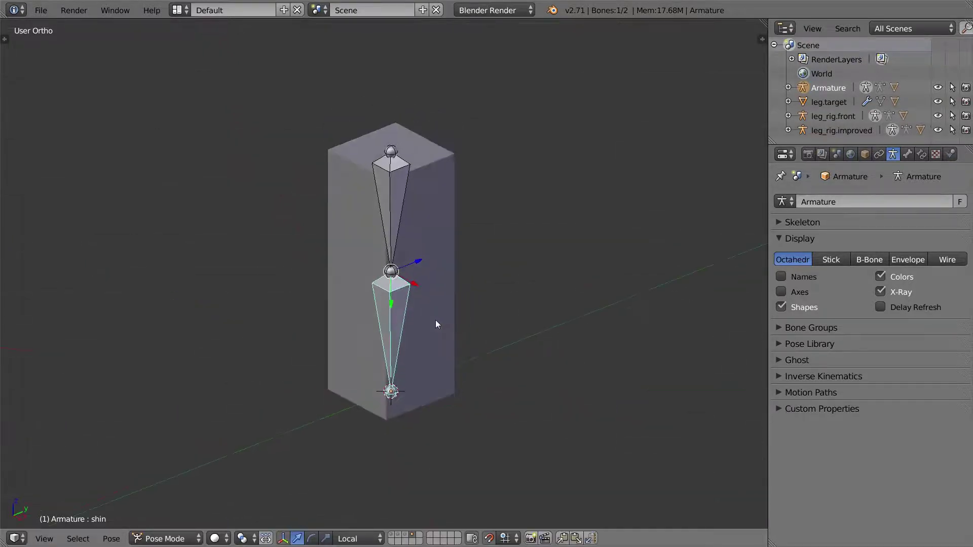
scroll(424, 310, "up", 3)
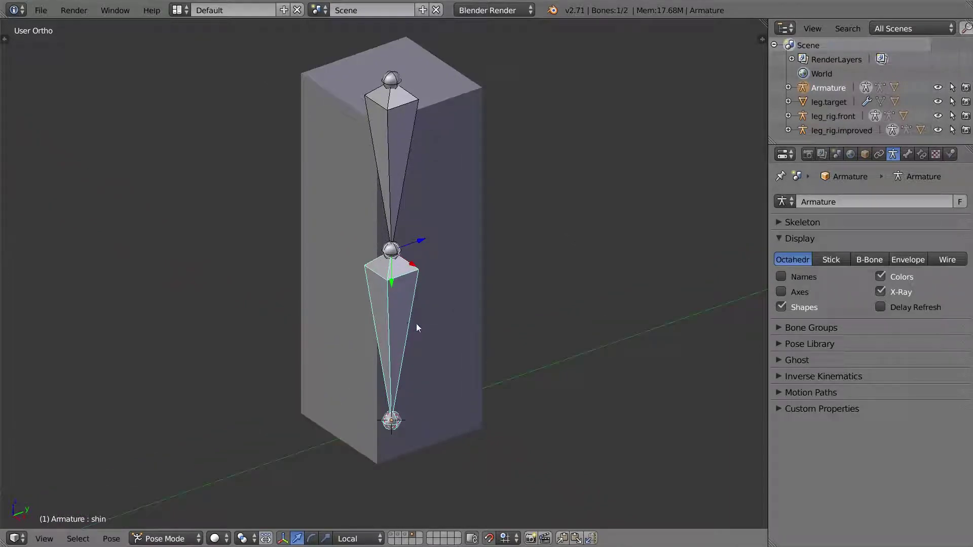
middle_click_drag(425, 325, 398, 316)
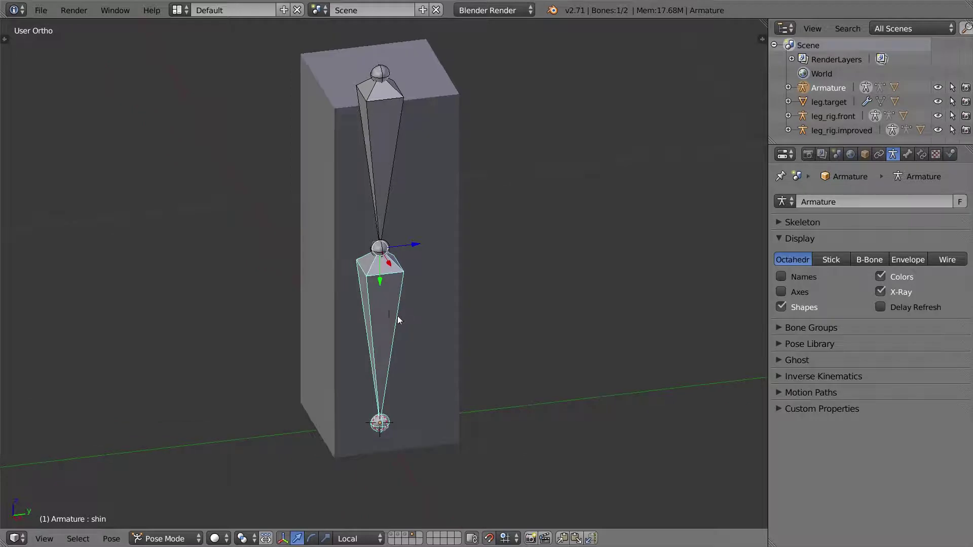
Add a Limit Rotation constraint to the shin bone from its Bone Constraints tab.
left_click(922, 154)
left_click(845, 203)
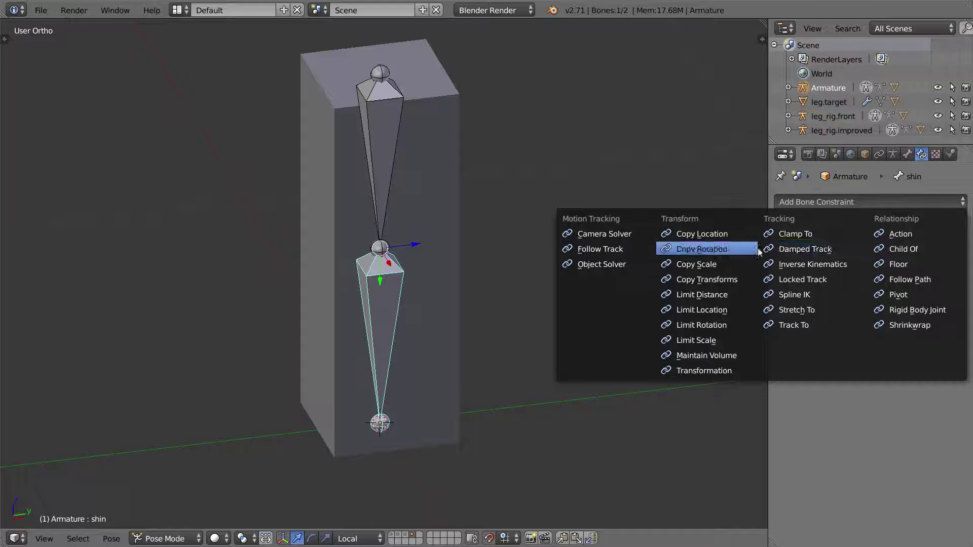
left_click(725, 325)
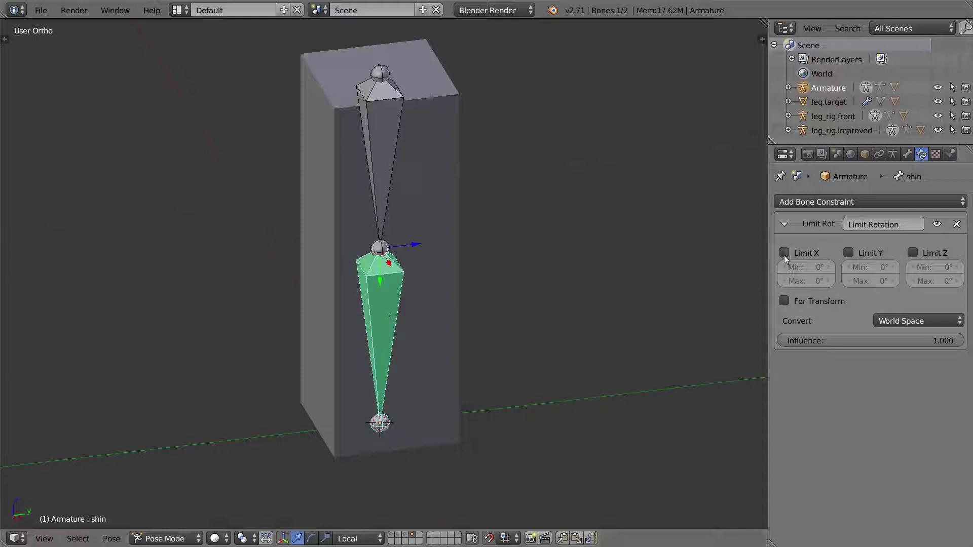
Limit the shin's X, Y and Z rotation, with X max 90°, in Local Space.
left_click(848, 253)
left_click(913, 253)
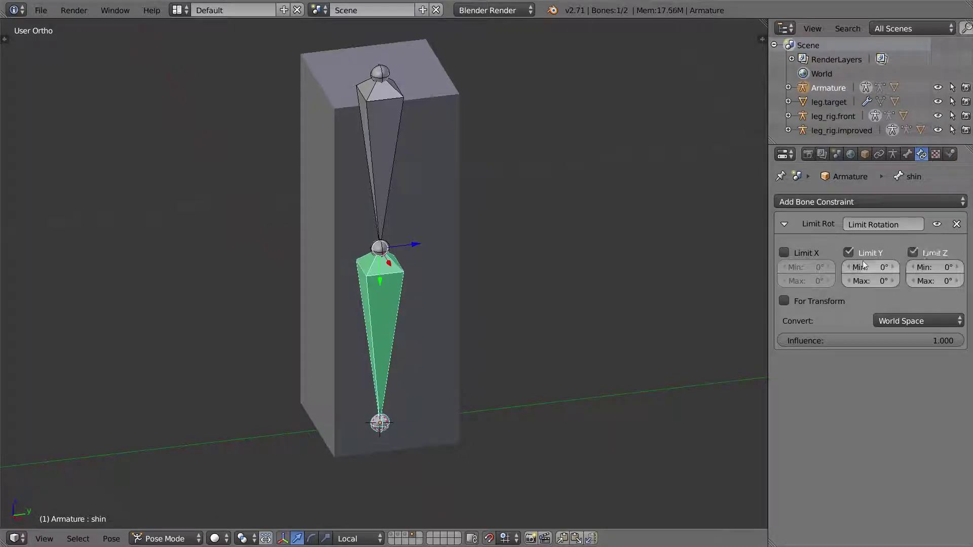
left_click(798, 258)
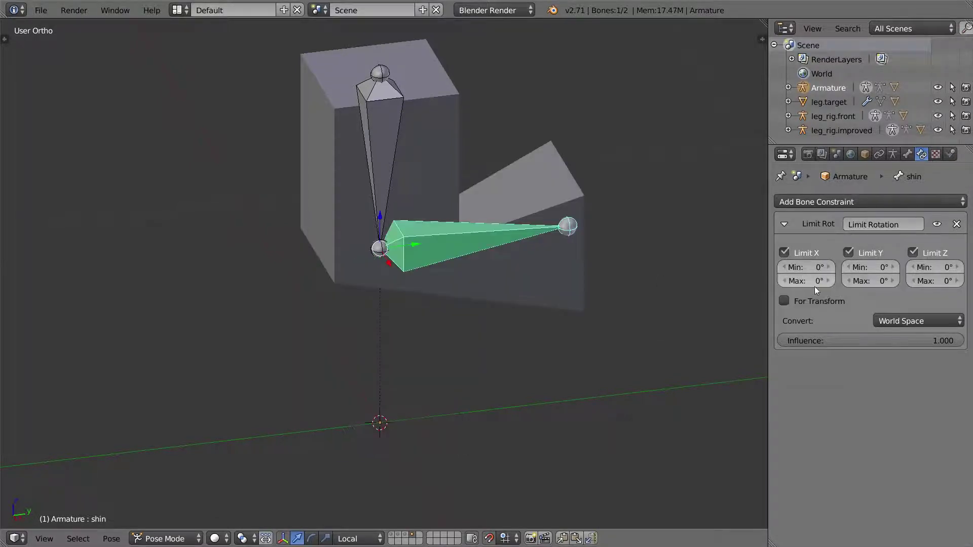
left_click(815, 267)
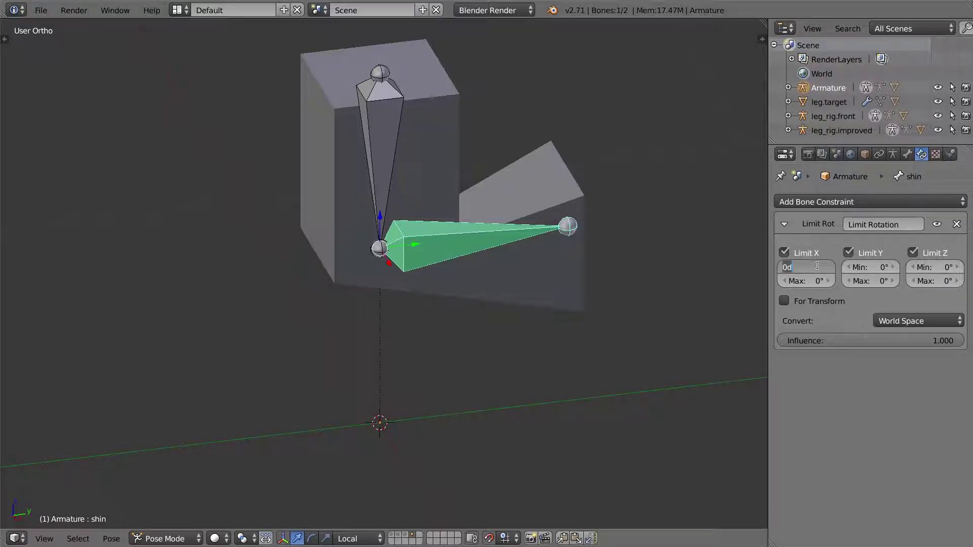
key("Return")
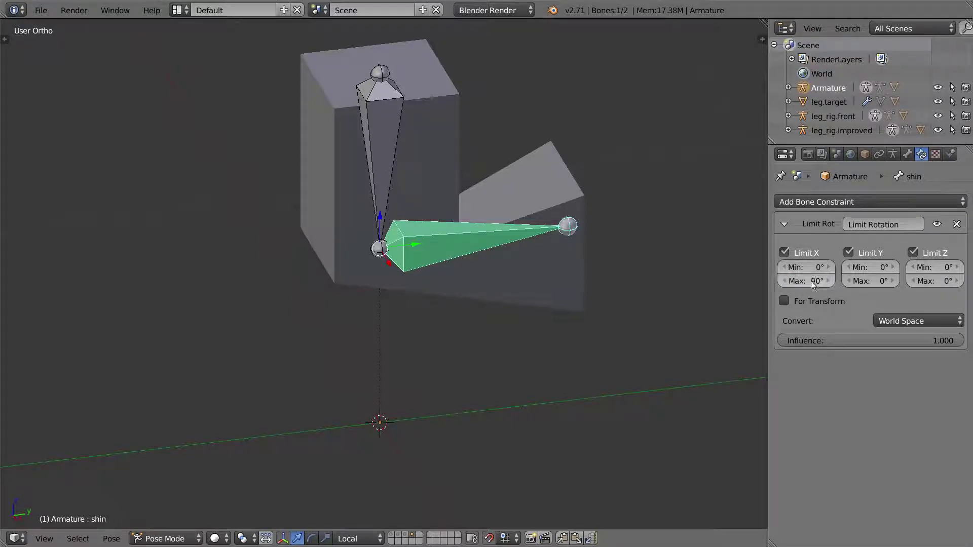
left_click(901, 318)
left_click(902, 261)
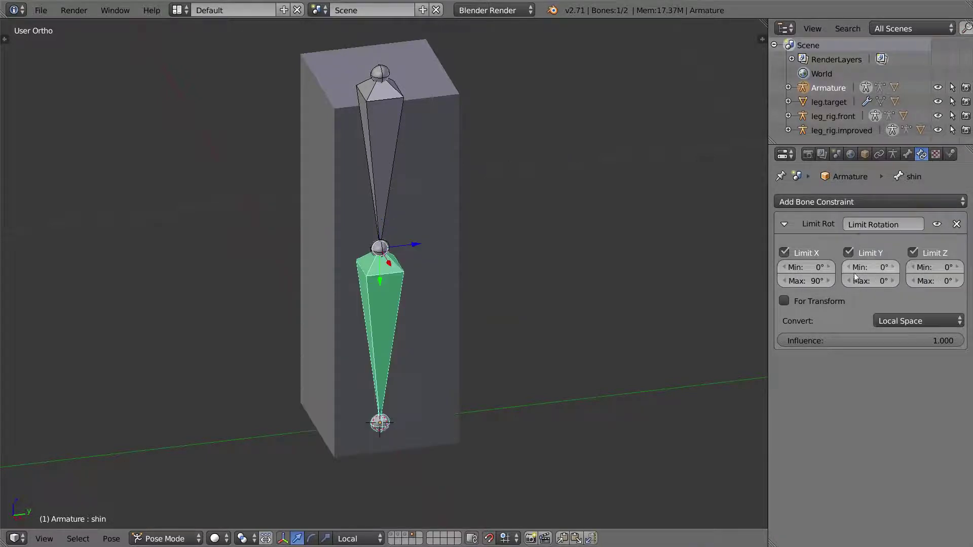
Test-rotate the shin to check the 0–90° limit, then clear its rotation.
key("r")
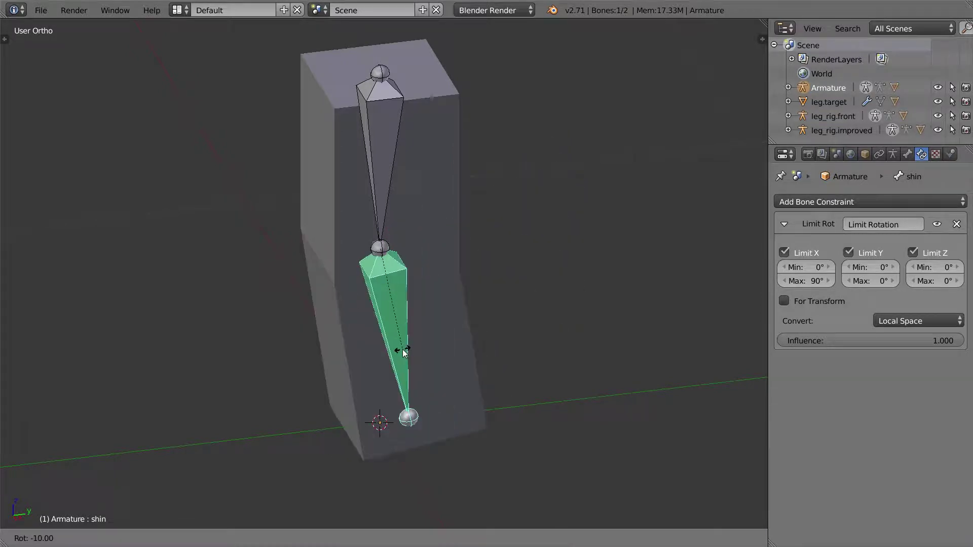
right_click(388, 360)
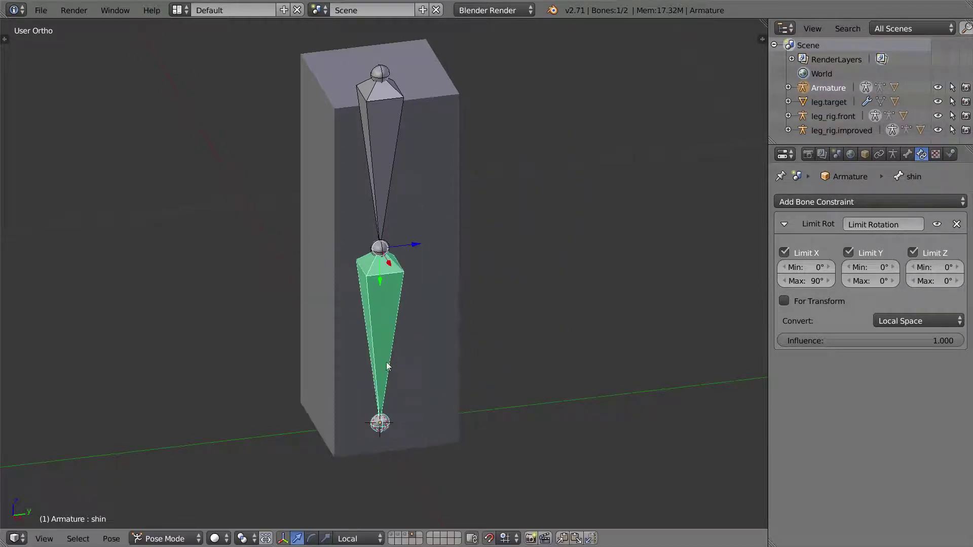
key("r")
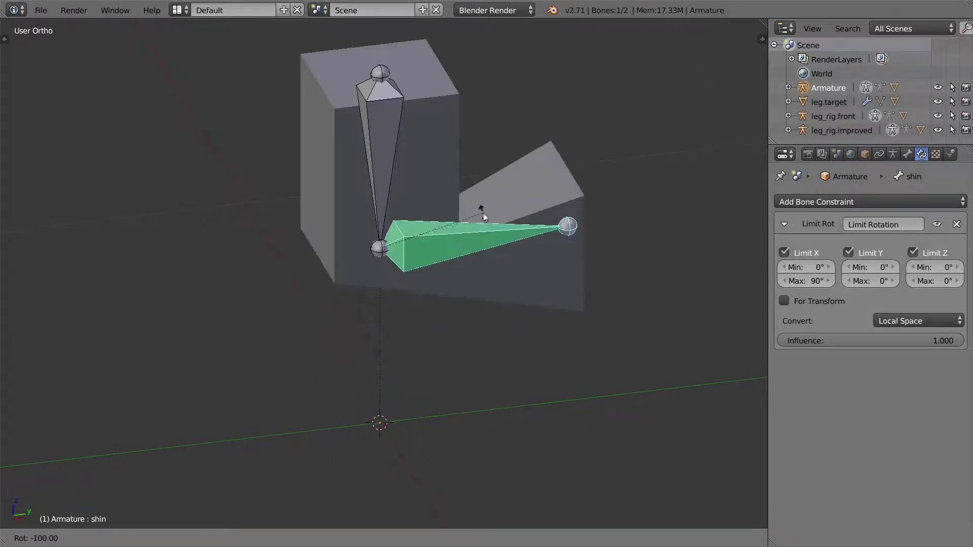
left_click(484, 202)
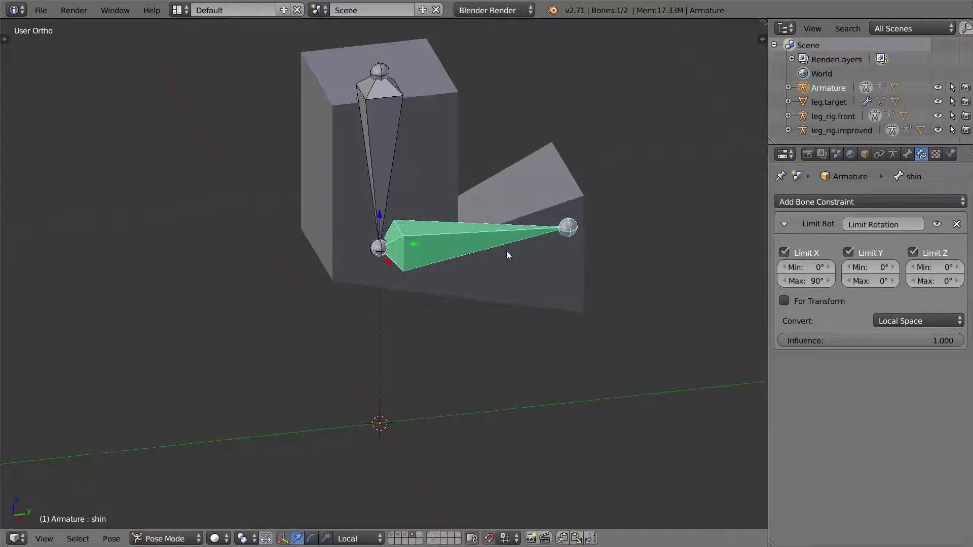
mouse_move(506, 251)
middle_mouse_down()
mouse_move(475, 222)
mouse_move(514, 237)
middle_mouse_up()
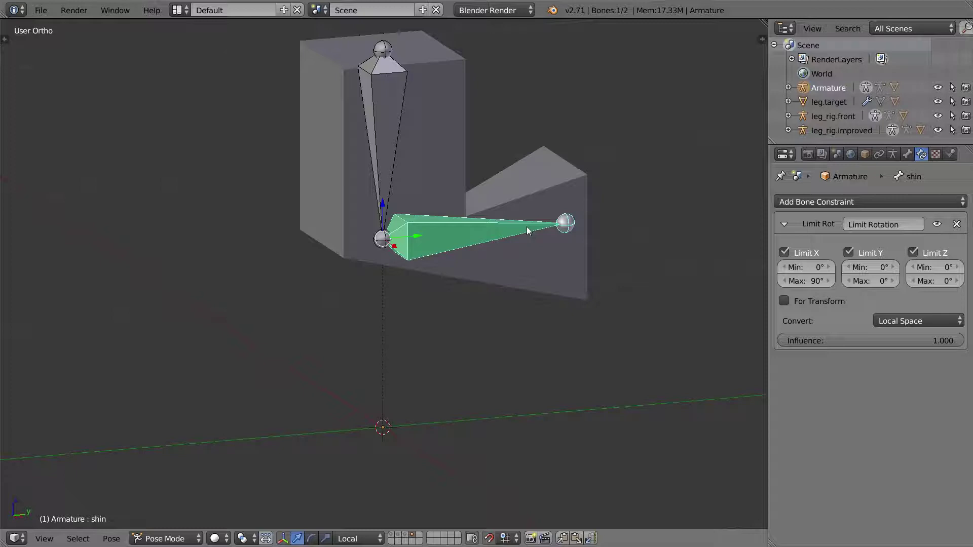
key("alt+r")
Deselect the bones, return the armature to Object Mode, and select the leg box in front view.
key("a")
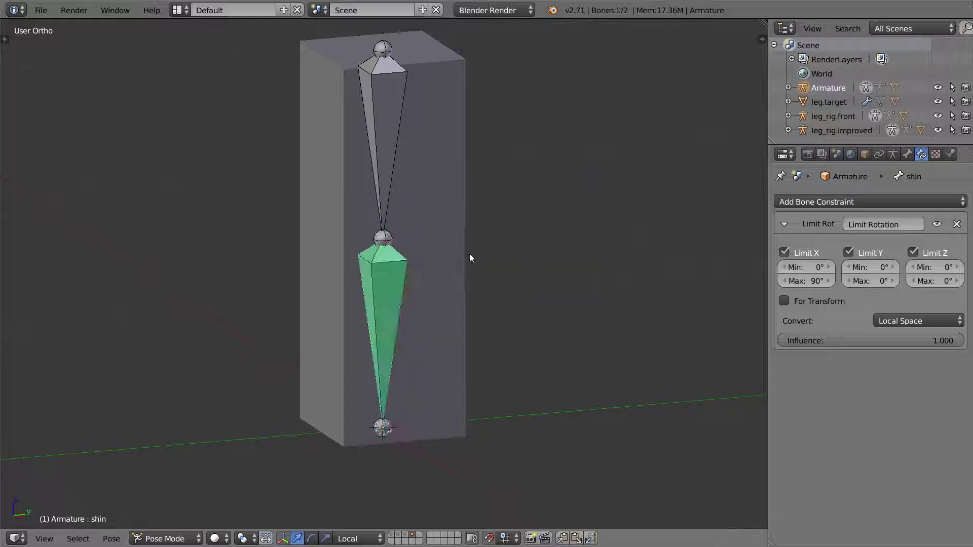
key("ctrl+Tab")
right_click(452, 264)
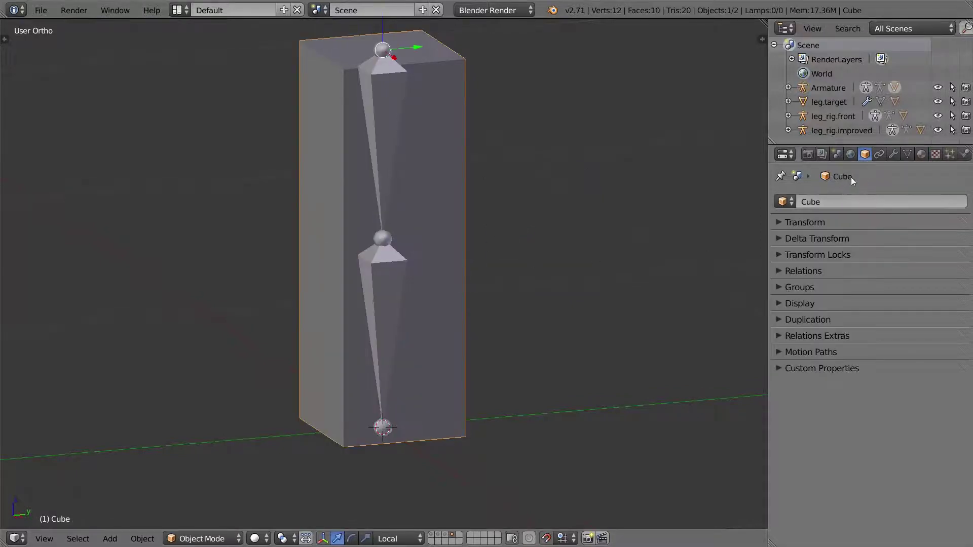
left_click(908, 154)
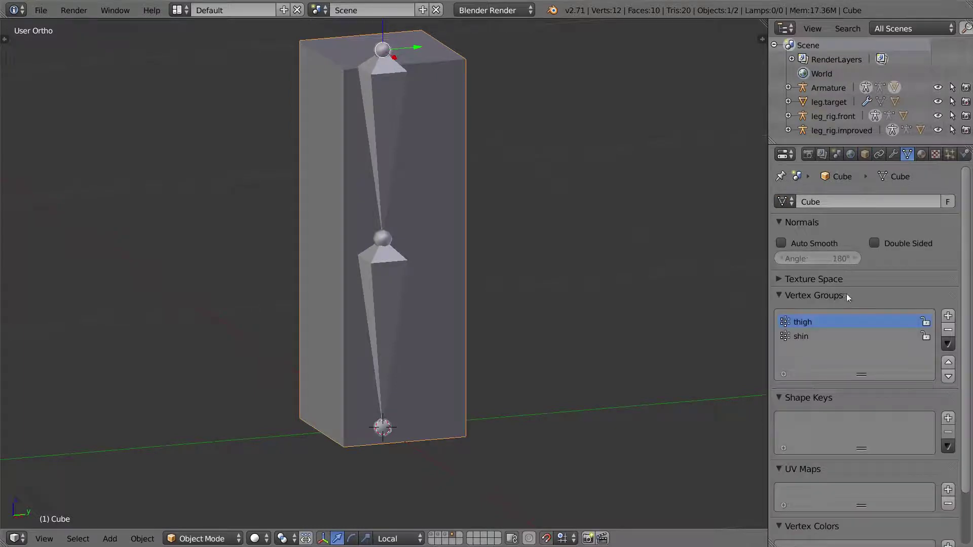
middle_click_drag(848, 296, 874, 216)
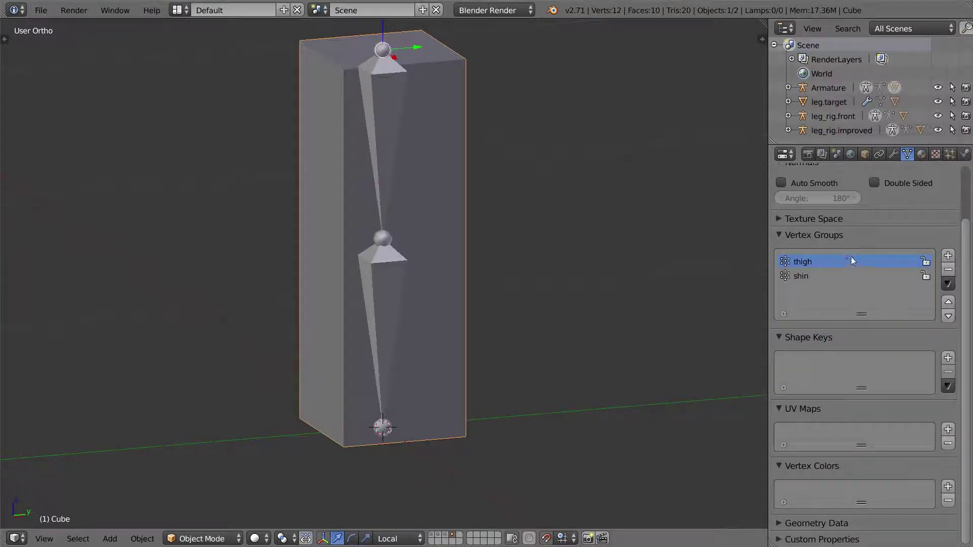
key("KP_1")
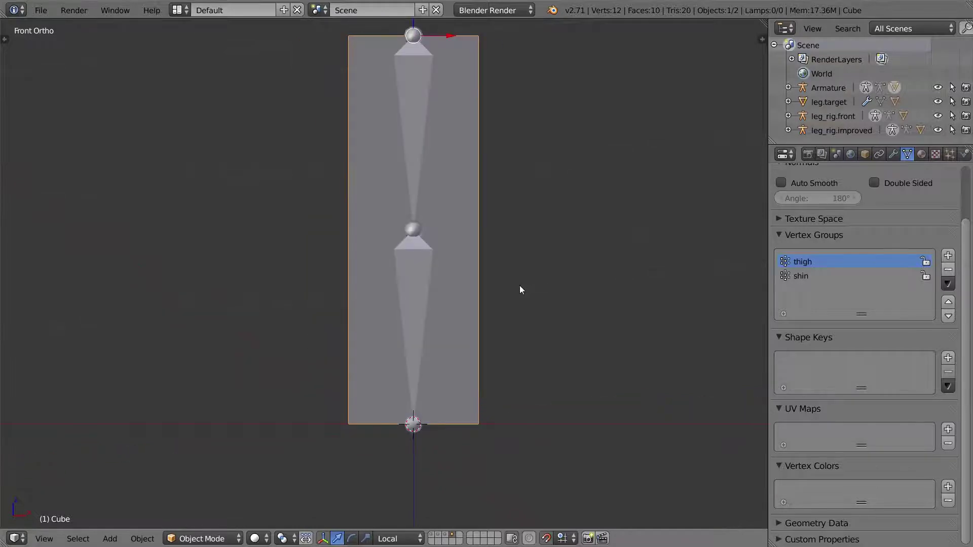
Pose the shin bone, try a knee rotation from the right view, and cancel it.
right_click(410, 325)
key("ctrl+Tab")
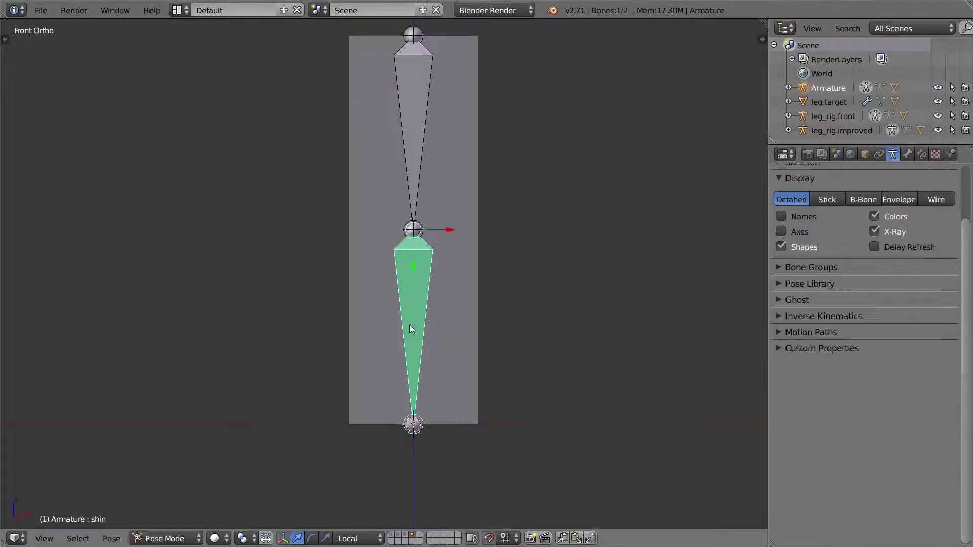
key("KP_3")
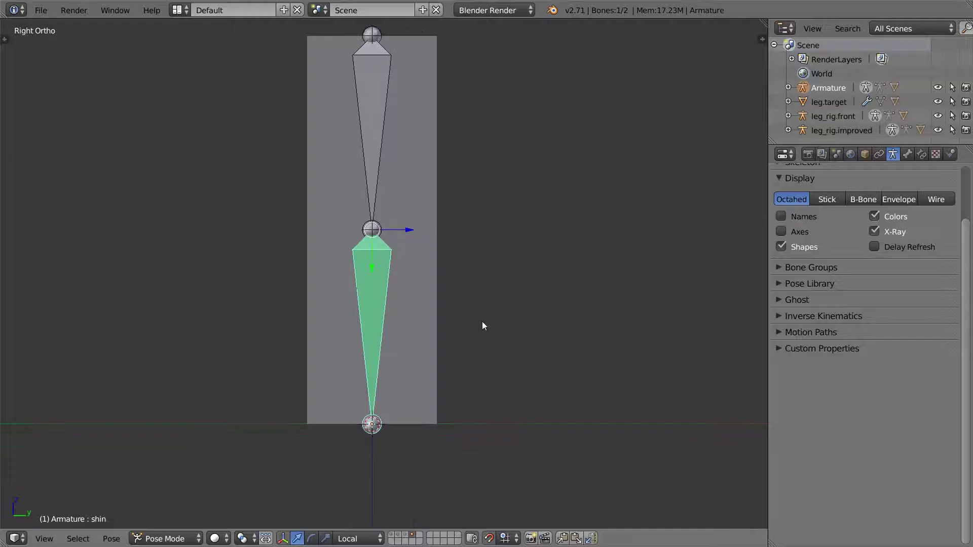
key("r")
key("Escape")
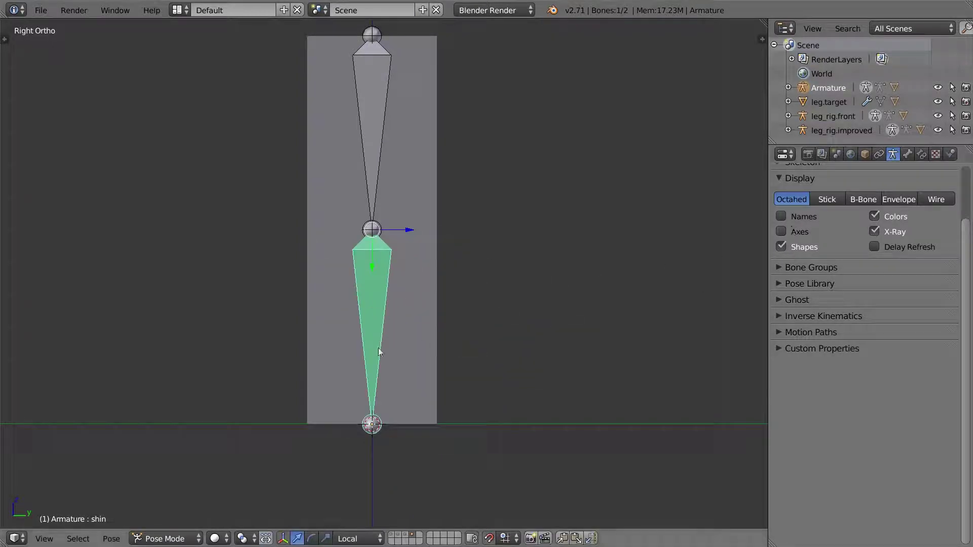
key("KP_1")
scroll(447, 320, "down", 3)
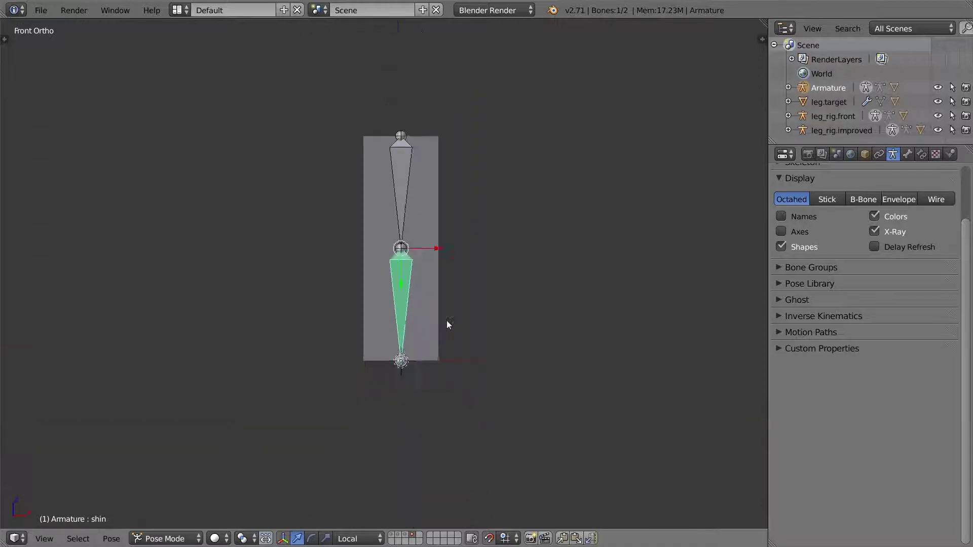
middle_click_drag(431, 303, 380, 316)
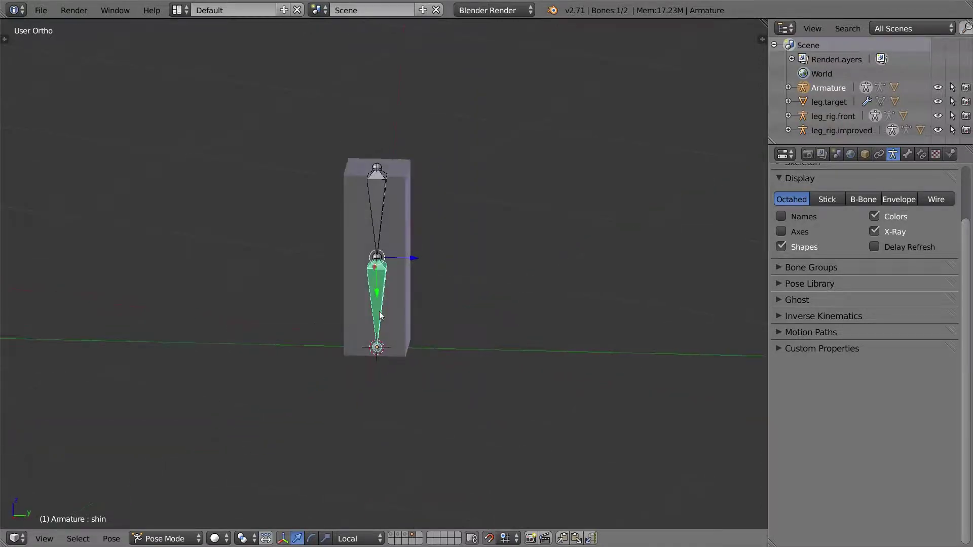
key("KP_3")
scroll(406, 291, "up", 4)
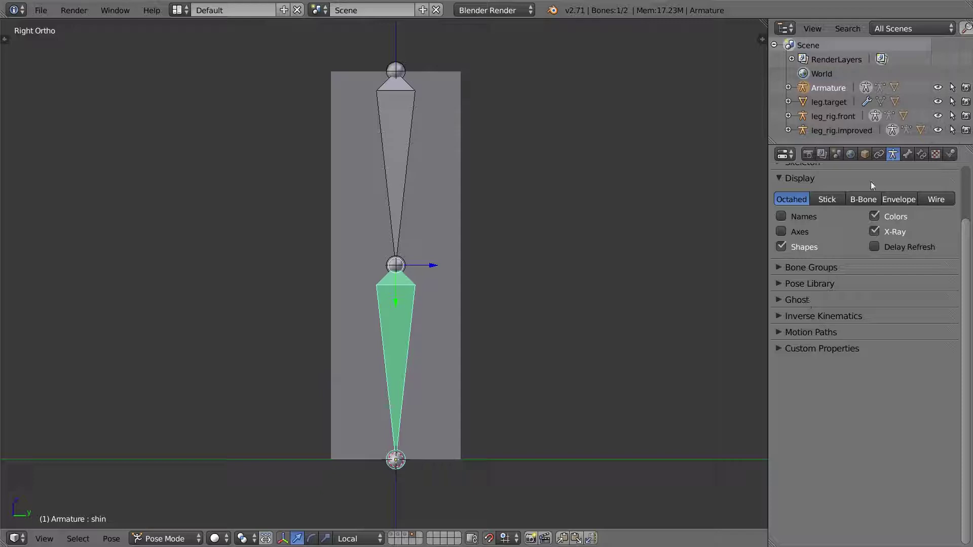
Select the Cube and add a Basis shape key plus a second key renamed 'bend'.
key("ctrl+Tab")
right_click(447, 321)
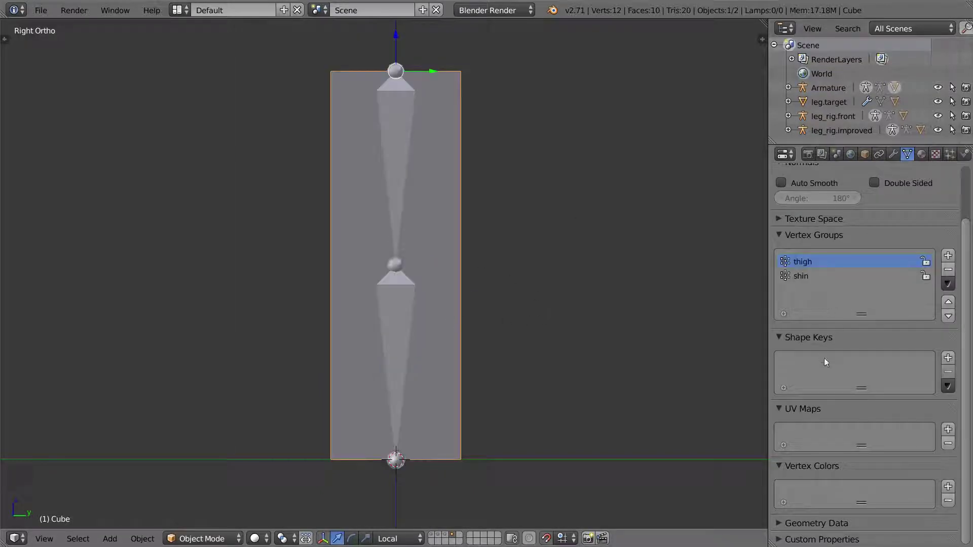
left_click(948, 358)
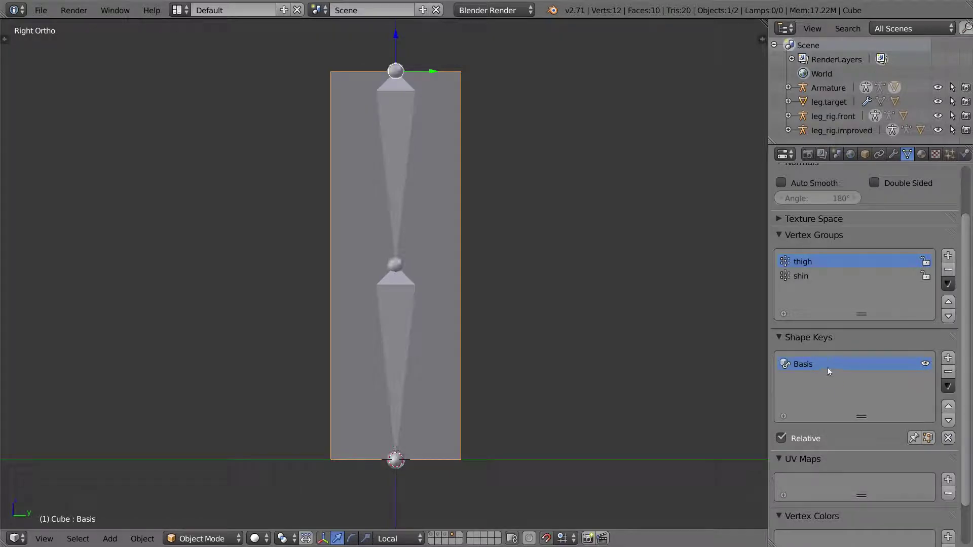
left_click(948, 358)
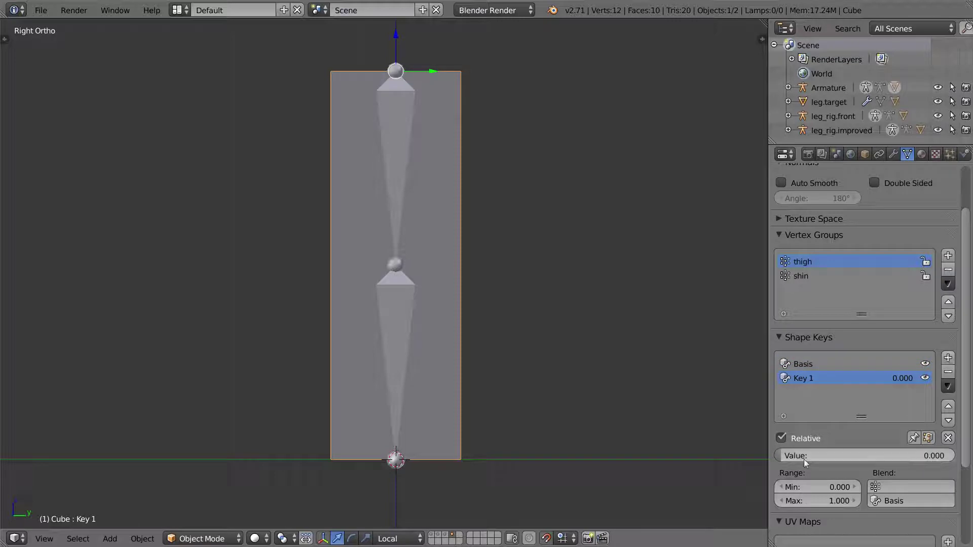
double_click(805, 379)
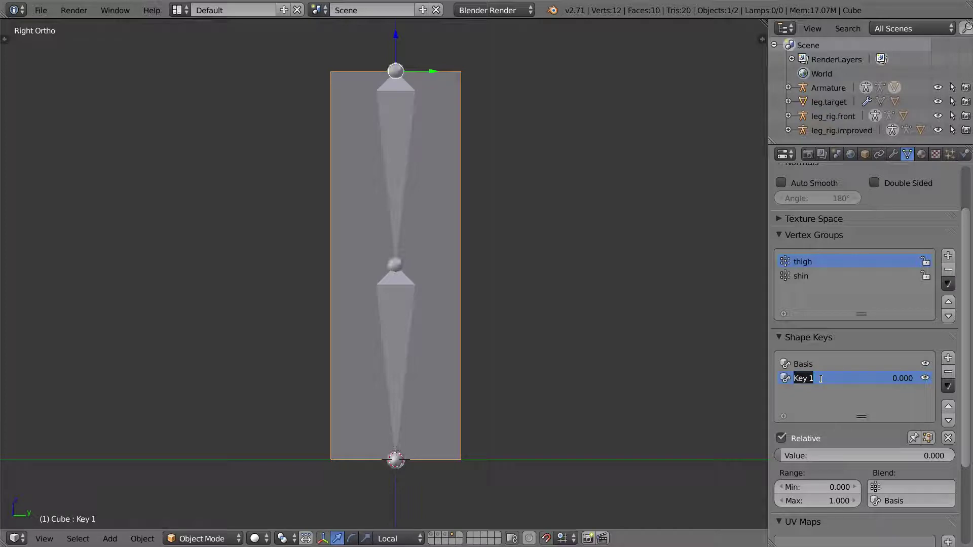
type("bend")
key("Return")
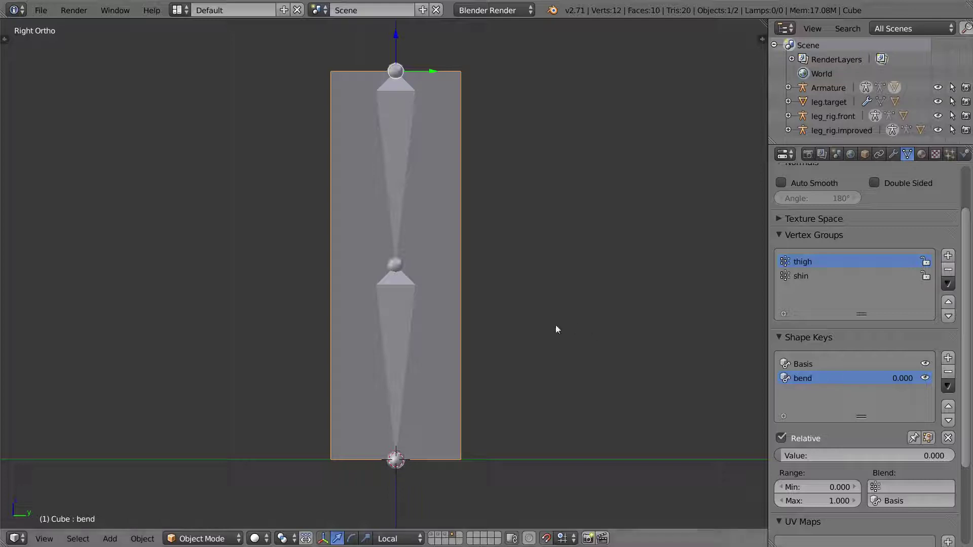
middle_click_drag(417, 271, 458, 294)
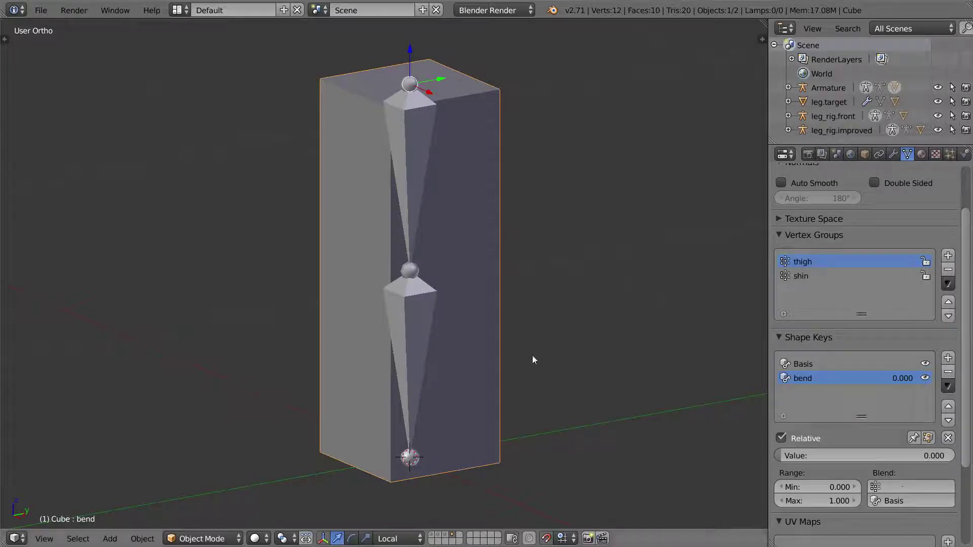
mouse_move(532, 360)
middle_mouse_down()
mouse_move(463, 304)
mouse_move(429, 343)
mouse_move(518, 358)
middle_mouse_up()
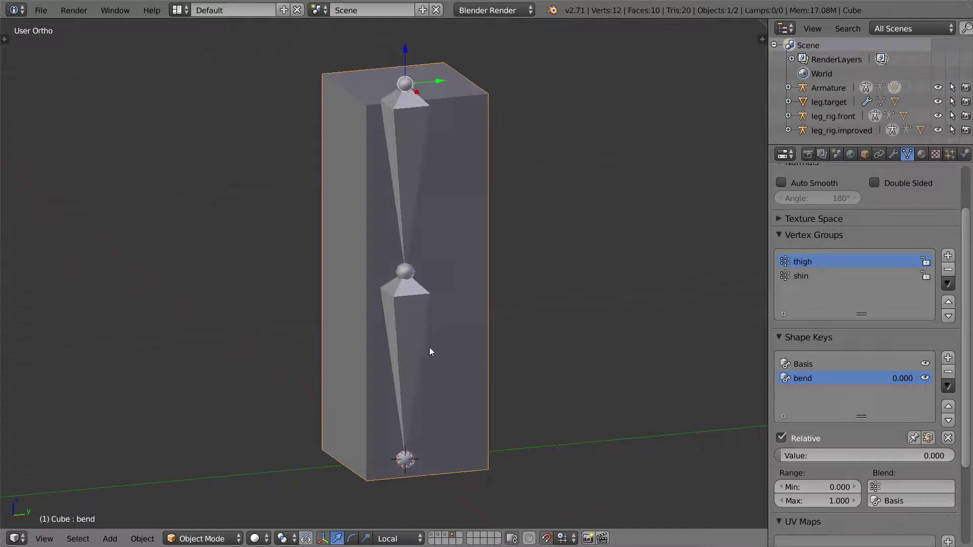
middle_click_drag(452, 370, 464, 352, "shift")
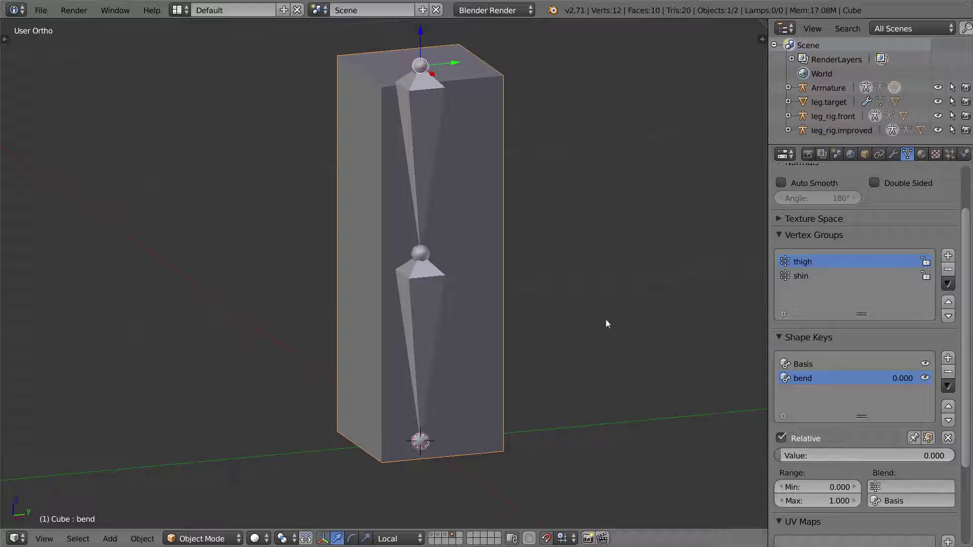
In Edit Mode, recentre the 3D cursor at the origin and box-select the four middle knee vertices.
key("Tab")
key("KP_1")
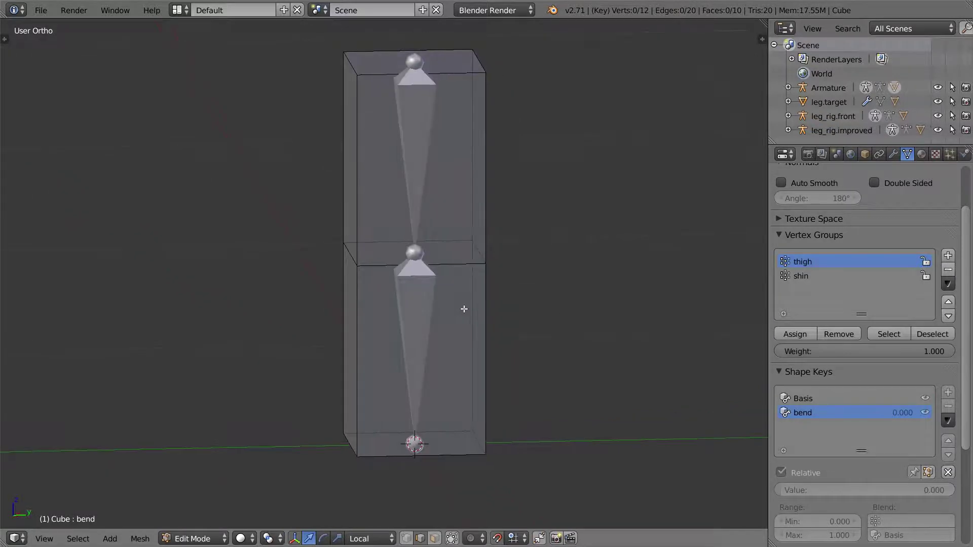
key("a")
key("b")
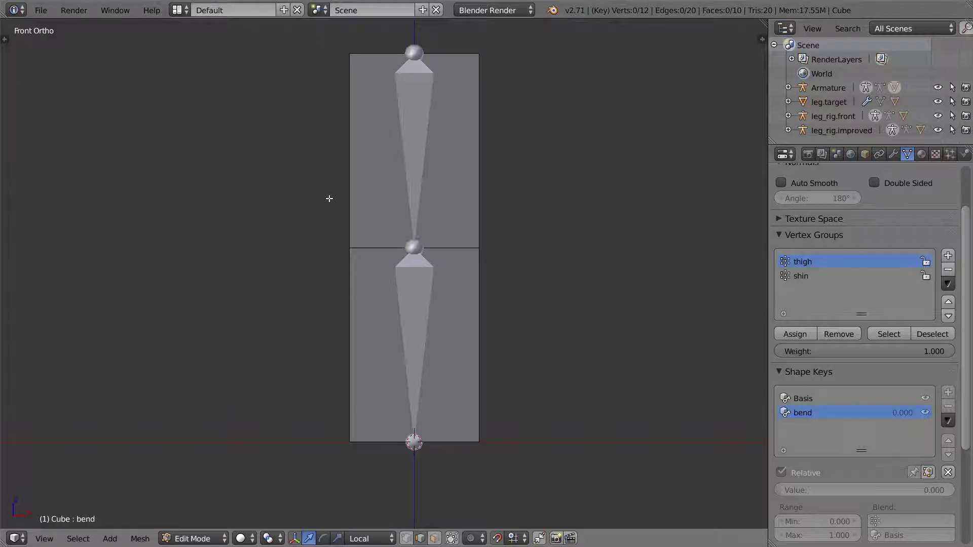
left_click(326, 216)
key("shift+s")
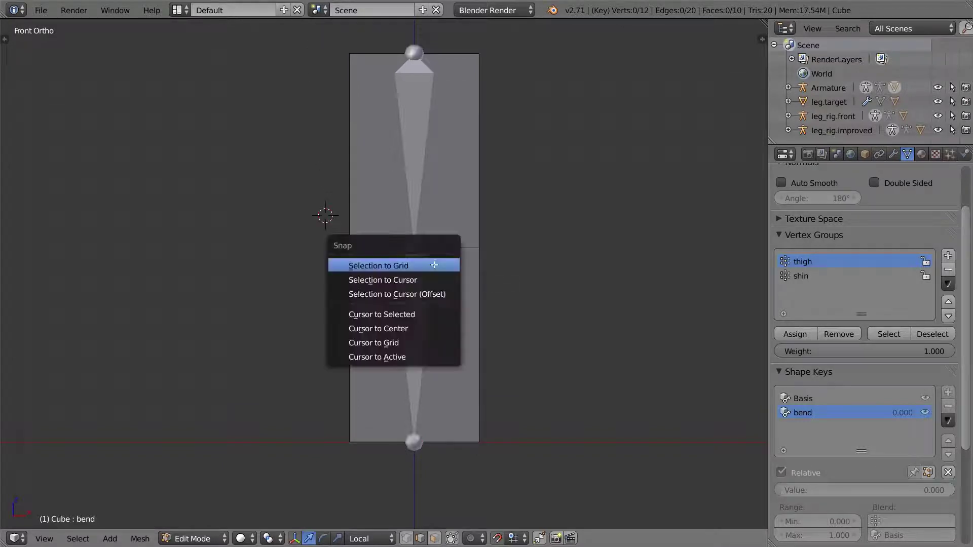
left_click(401, 328)
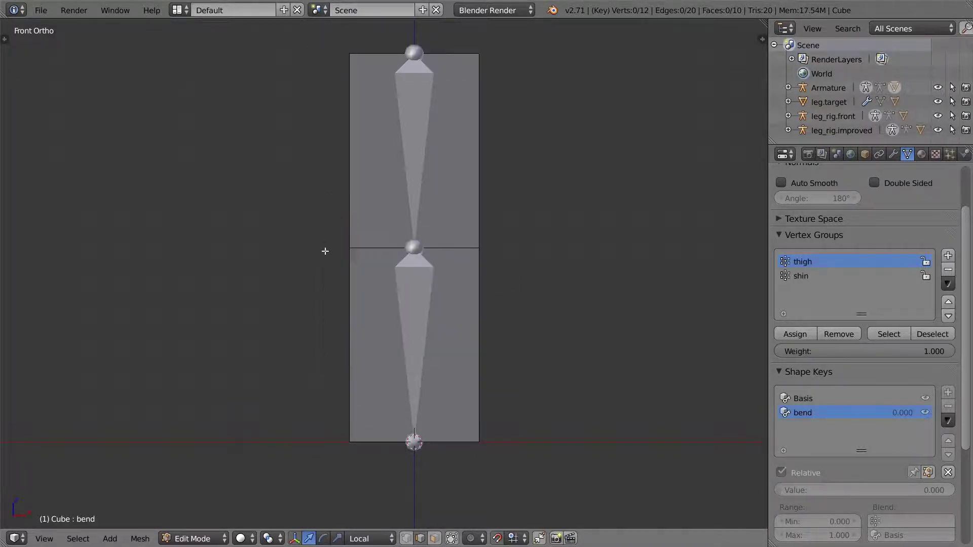
key("b")
left_click_drag(292, 219, 501, 286)
middle_click_drag(502, 286, 417, 295)
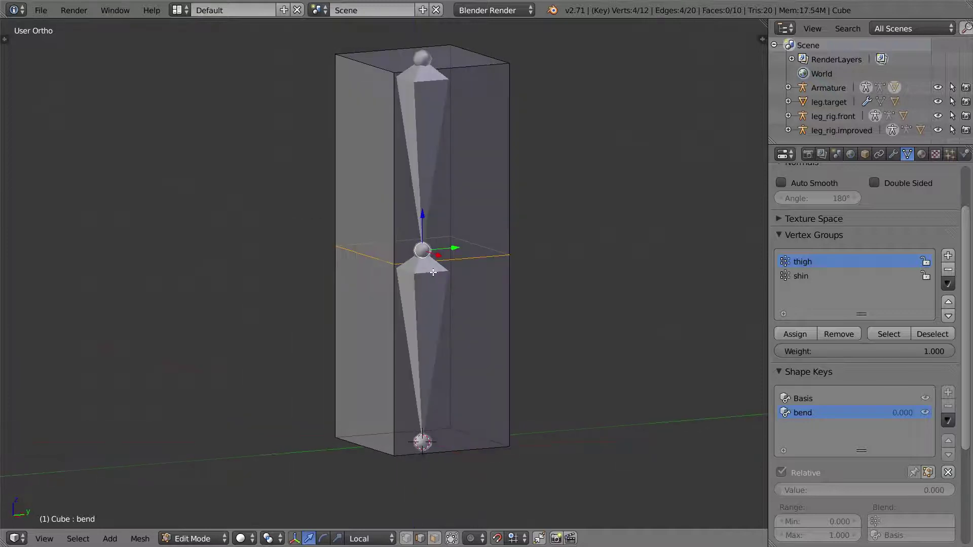
Add a new vertex group named 'bend' for the knee vertices, then leave Edit Mode.
left_click(948, 256)
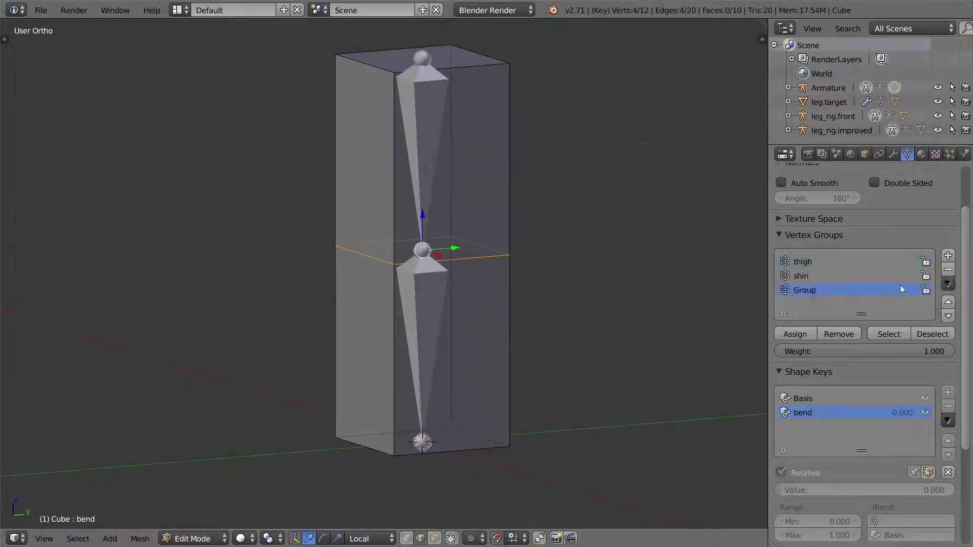
double_click(810, 290)
type("bend")
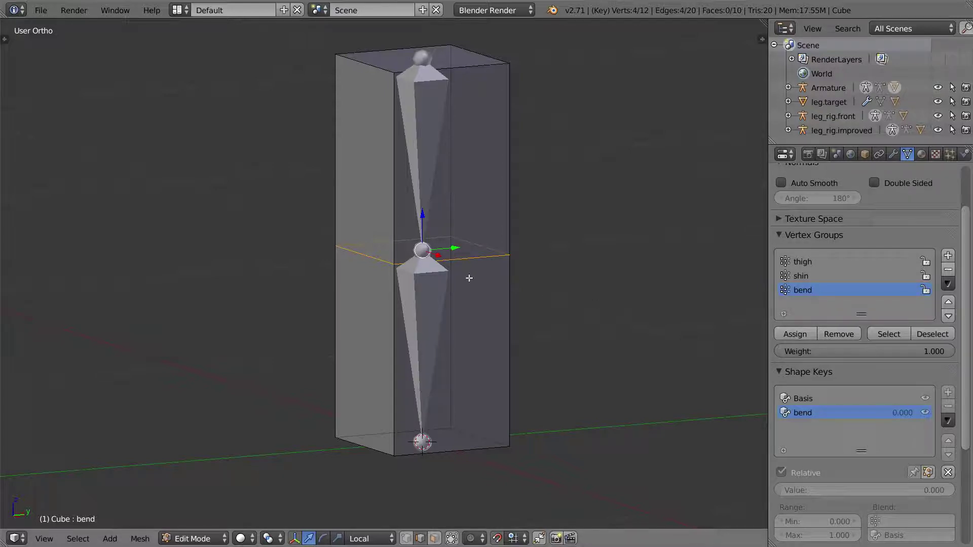
key("a")
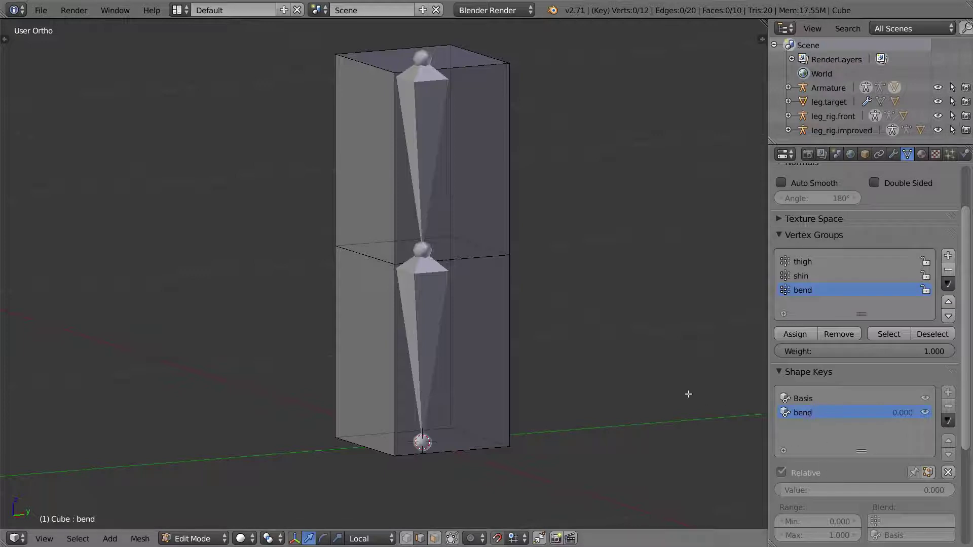
key("Tab")
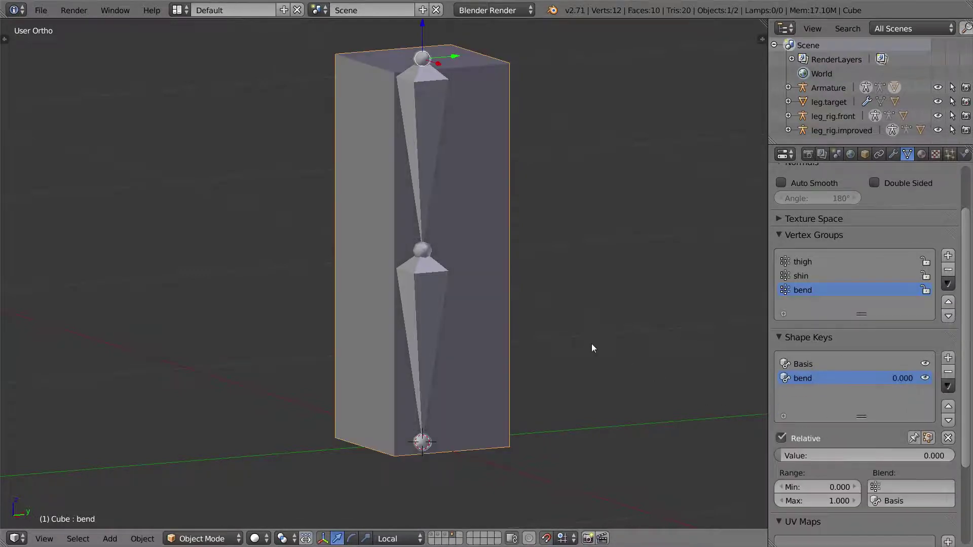
Set the bend shape key's blend vertex group to 'bend'.
left_click(908, 487)
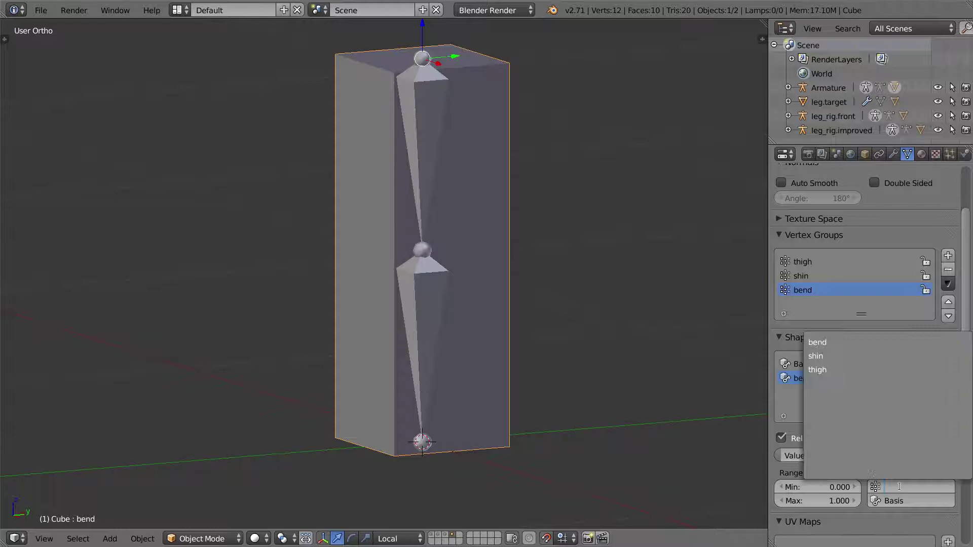
left_click(833, 341)
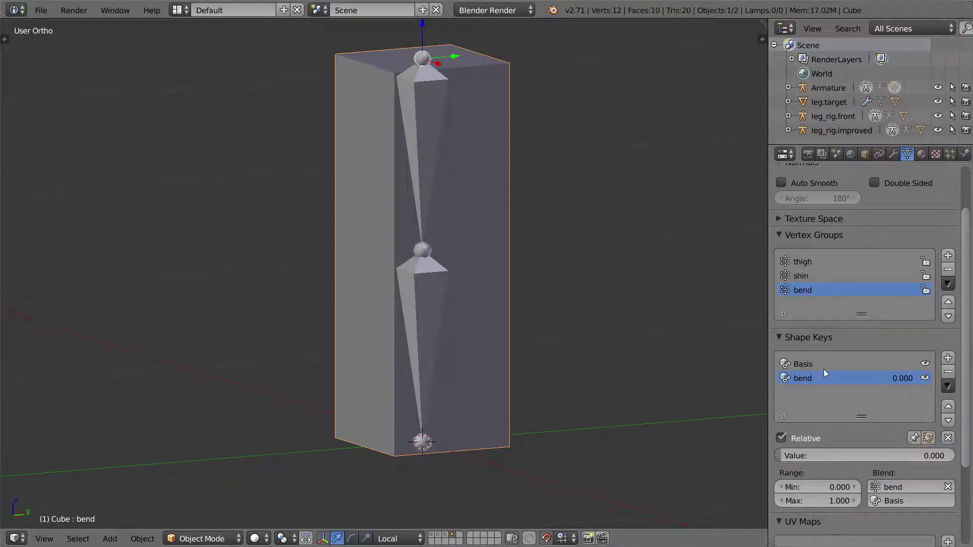
middle_click_drag(577, 339, 550, 344)
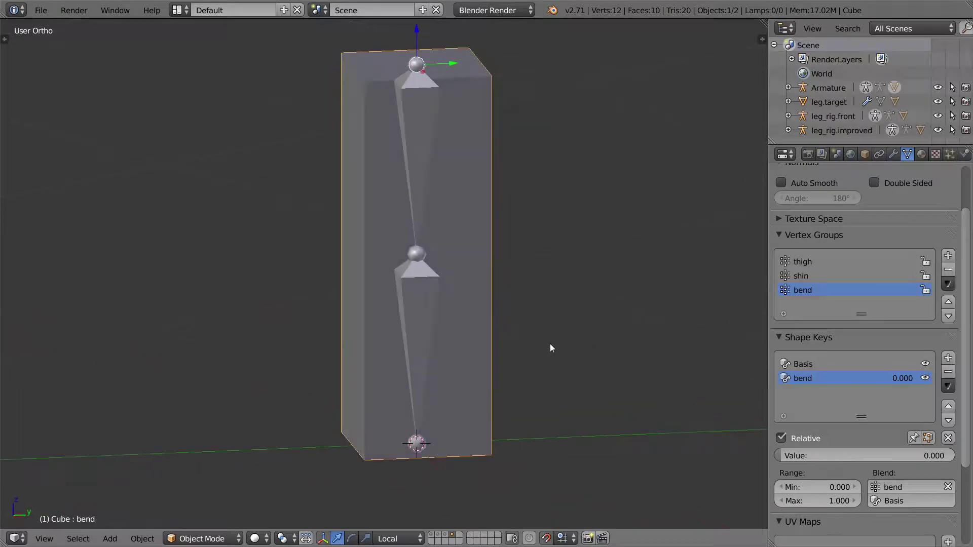
key("KP_1")
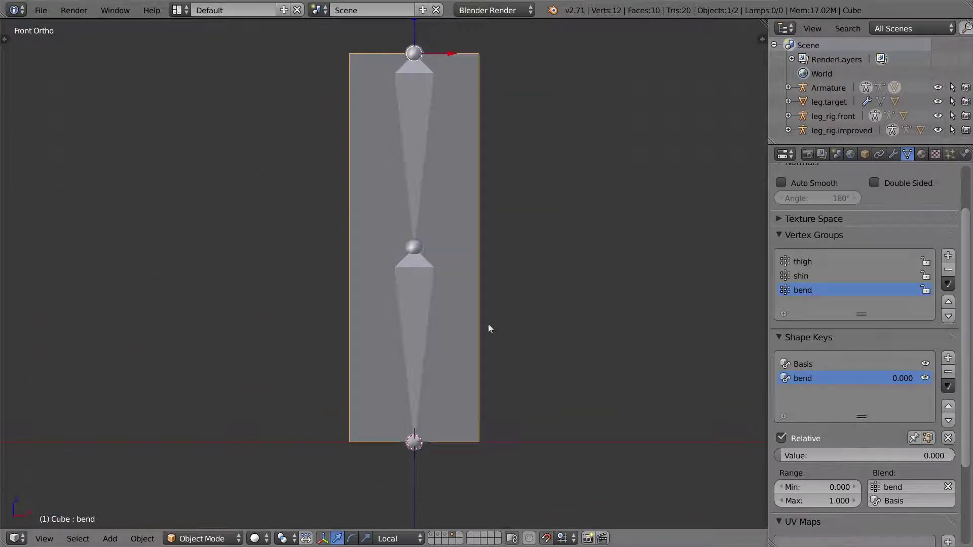
Raise a front bottom corner vertex along Z and test the bend shape key's value.
key("Tab")
right_click(479, 441)
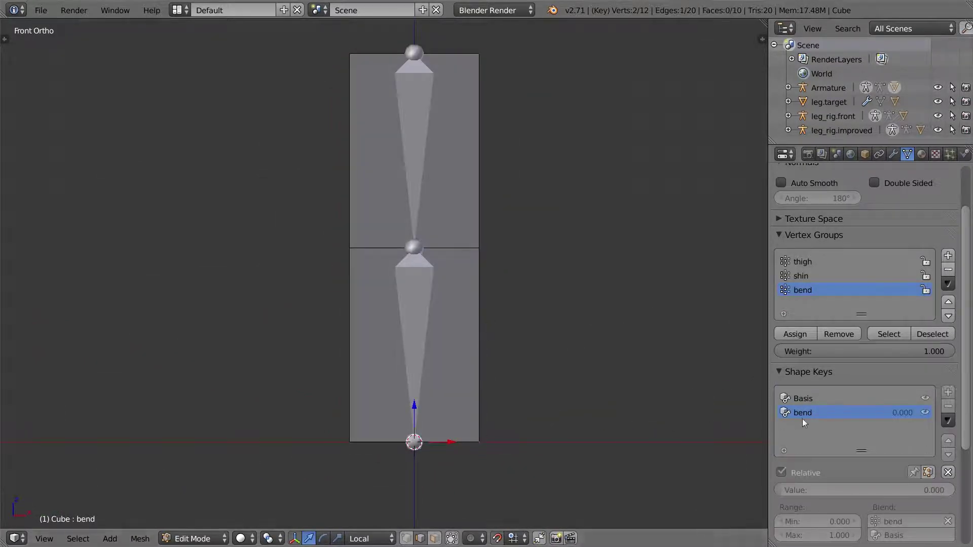
middle_click_drag(507, 431, 438, 475)
right_click(394, 468)
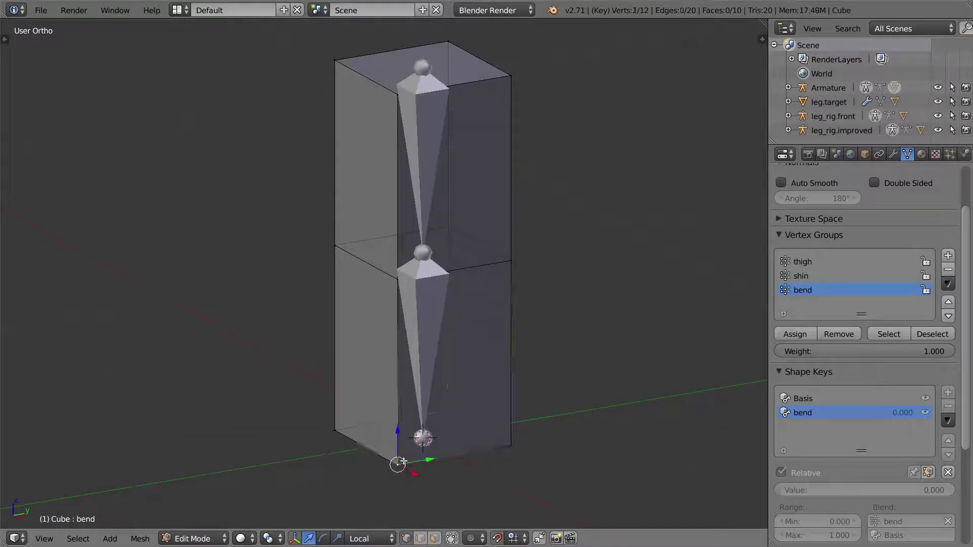
key("g")
key("z")
key("z")
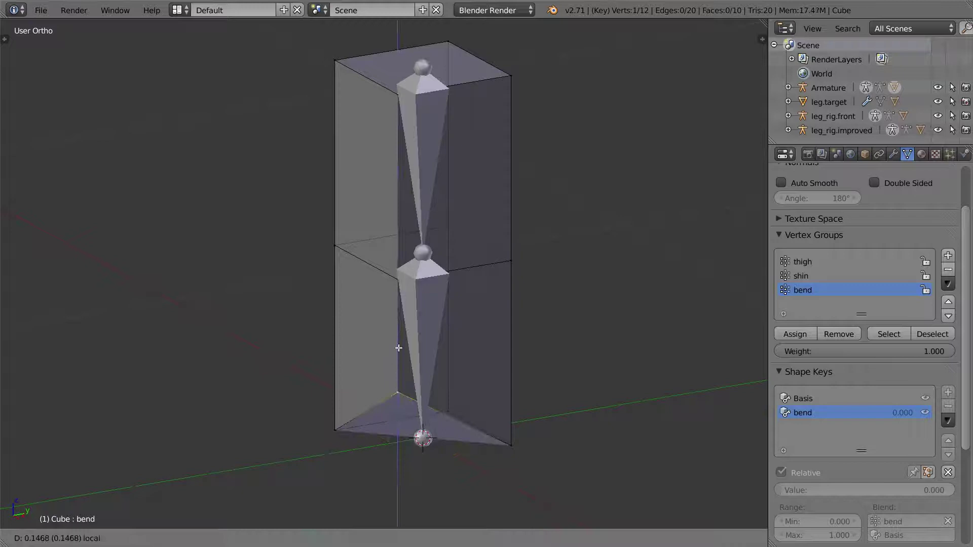
left_click(397, 294)
key("Tab")
middle_click_drag(449, 363, 448, 372)
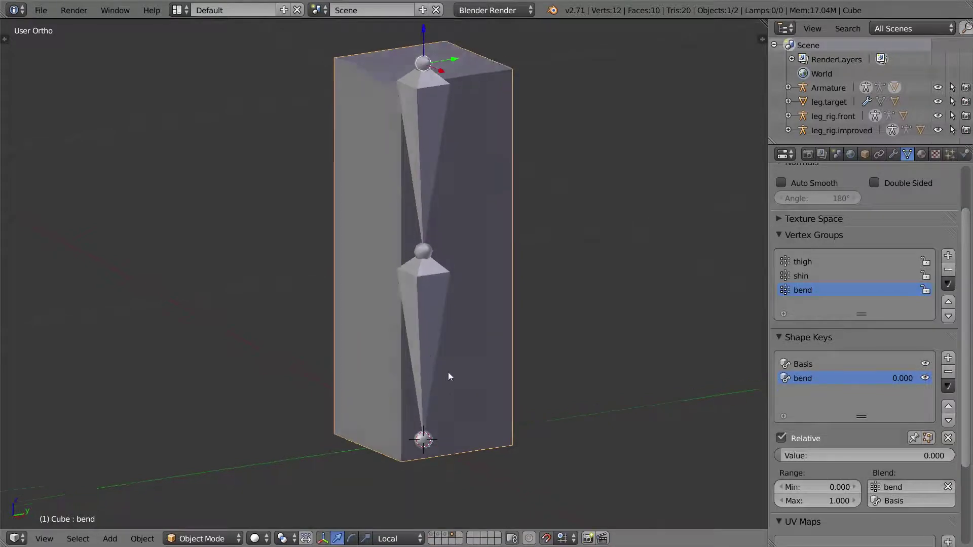
mouse_move(798, 456)
left_mouse_down()
mouse_move(943, 455)
mouse_move(781, 456)
left_mouse_up()
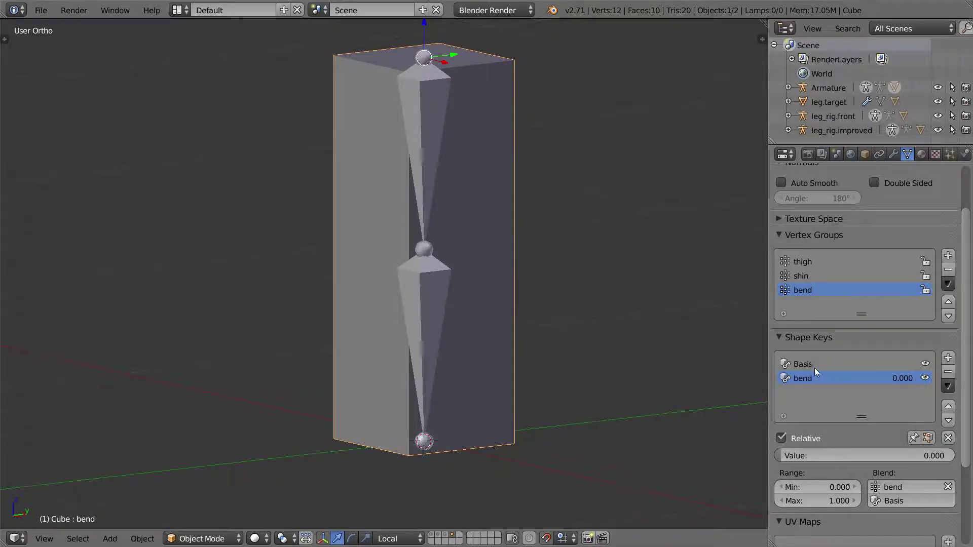
Undo the corner move, deselect all vertices, and view the leg from the right.
key("Tab")
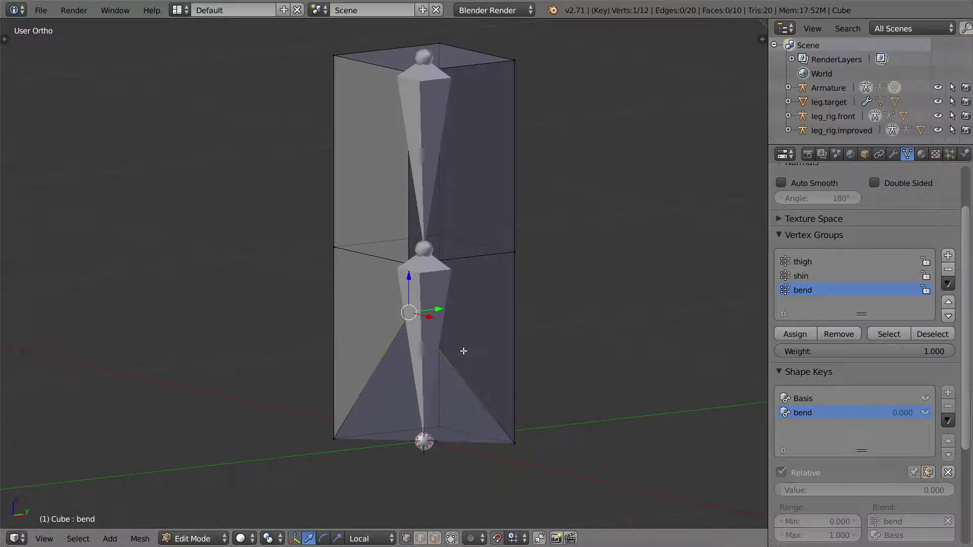
key("ctrl+z")
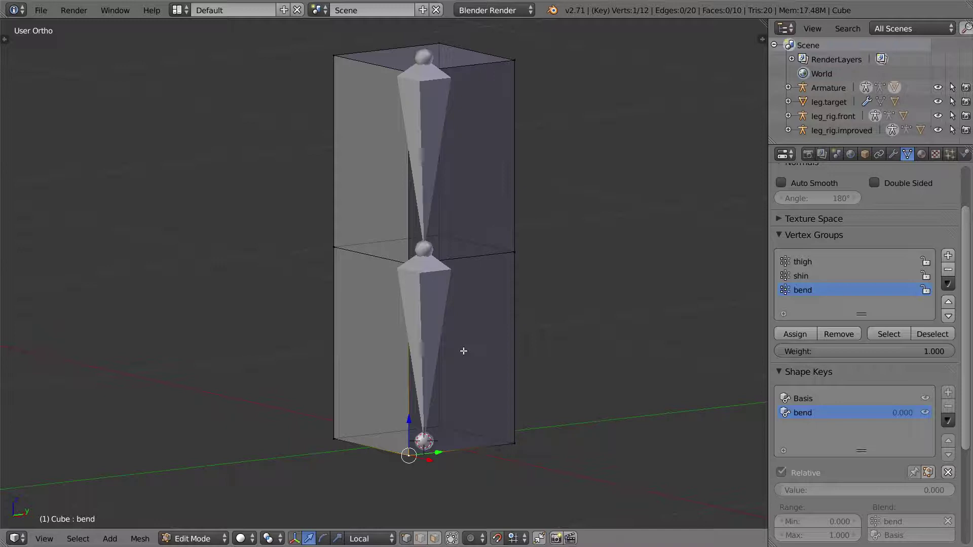
key("a")
key("KP_3")
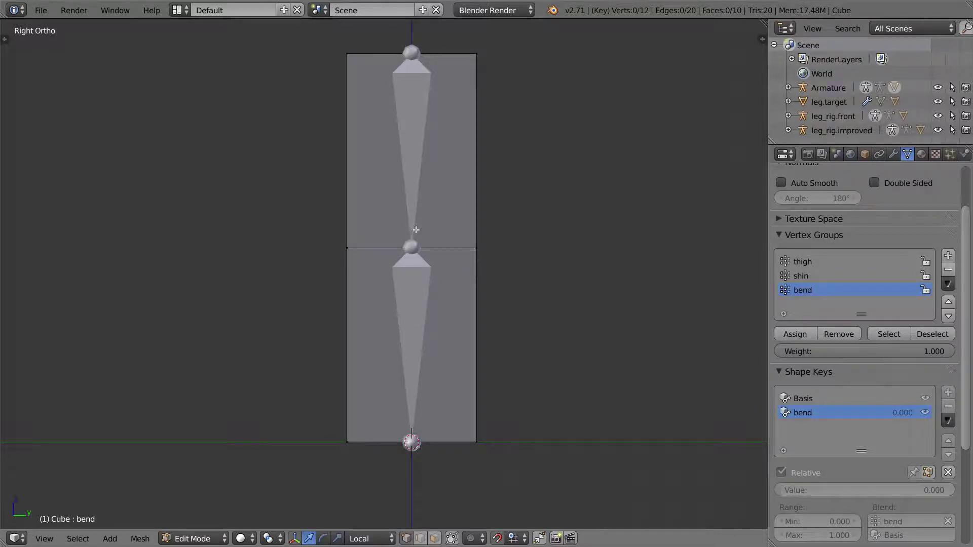
Bend the shin bone forward by -70° in Pose Mode.
key("Tab")
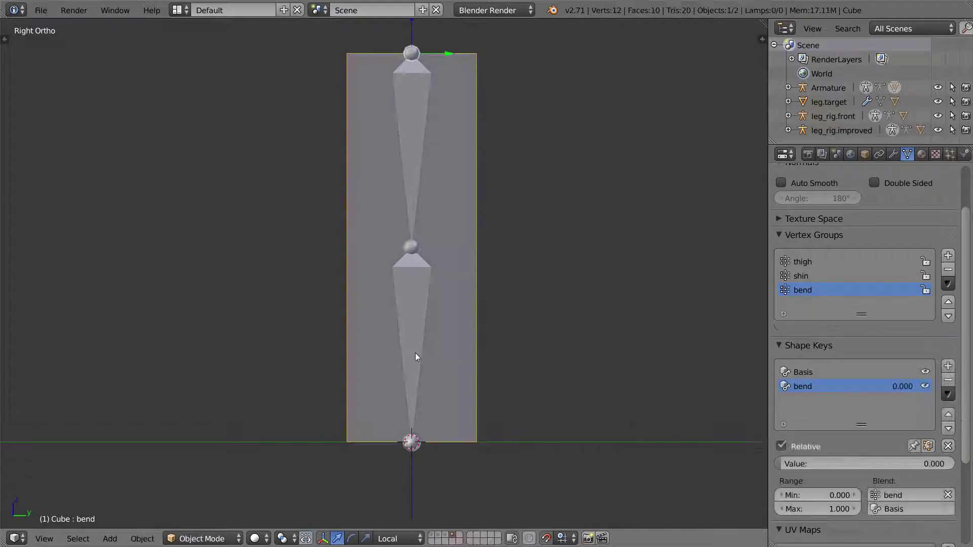
right_click(415, 353)
key("ctrl+Tab")
key("r")
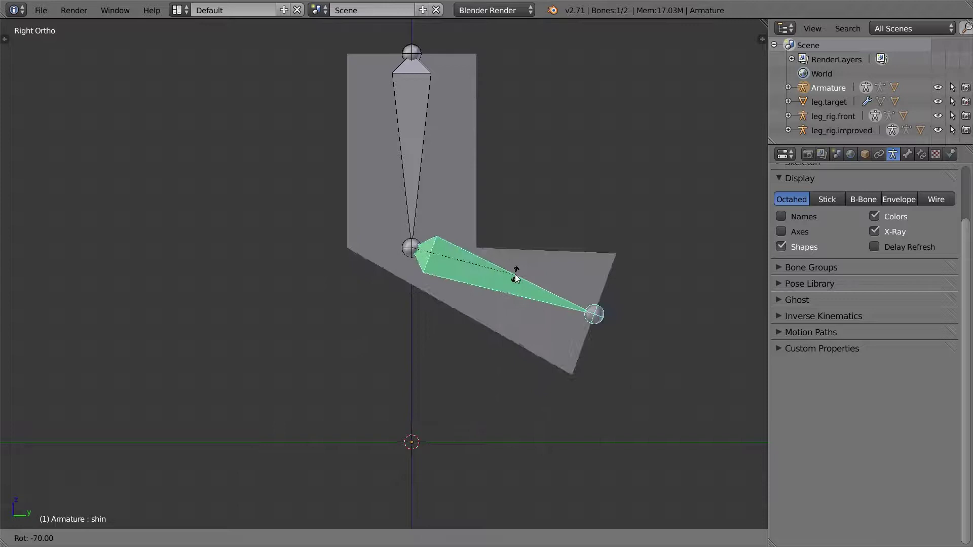
left_click(523, 277)
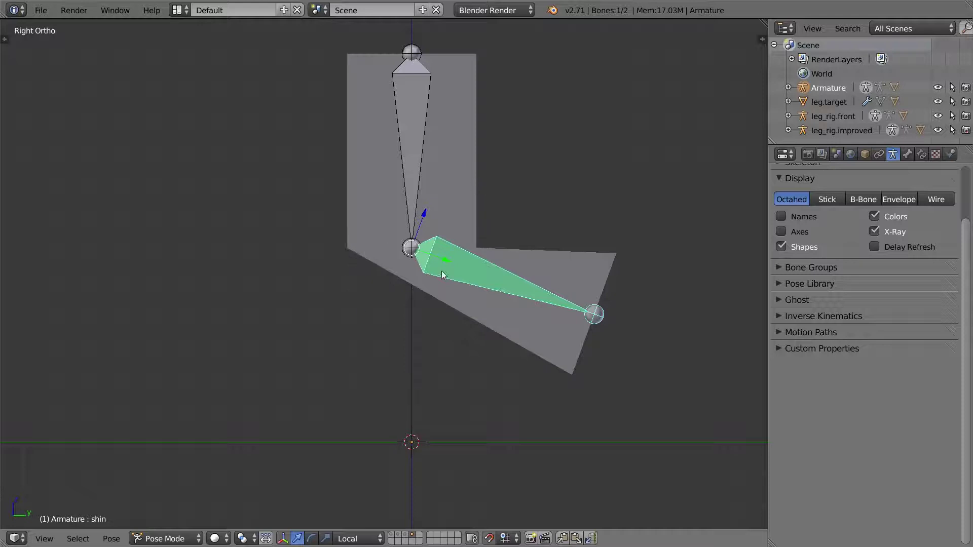
Enter Edit Mode on the leg box, try moving the left knee edge along Z, then cancel.
key("ctrl+Tab")
right_click(474, 218)
key("Tab")
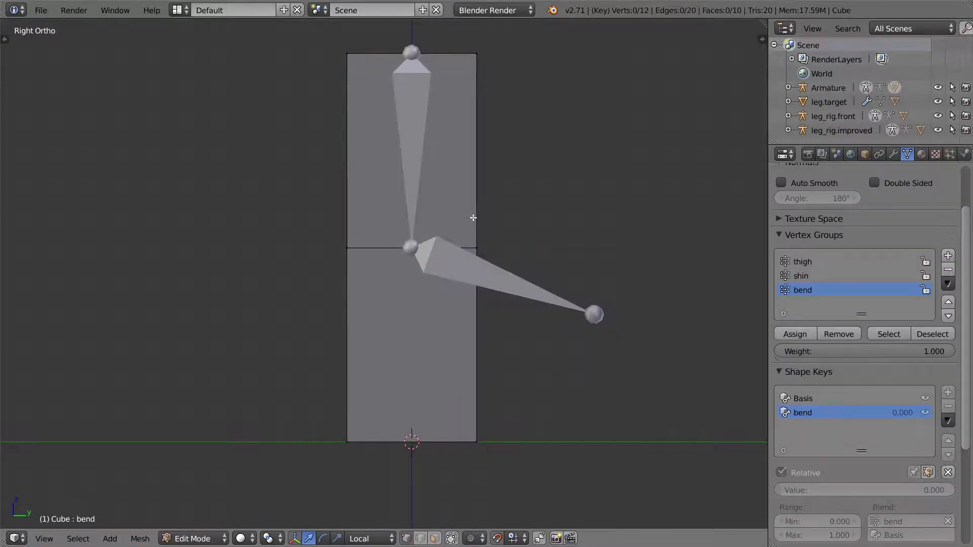
right_click(339, 236)
middle_click_drag(391, 285, 434, 285)
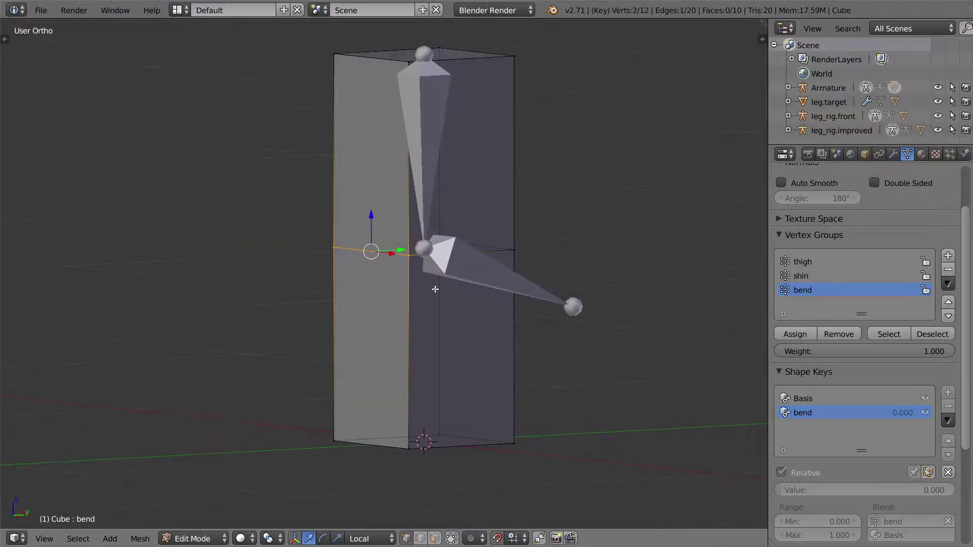
key("KP_3")
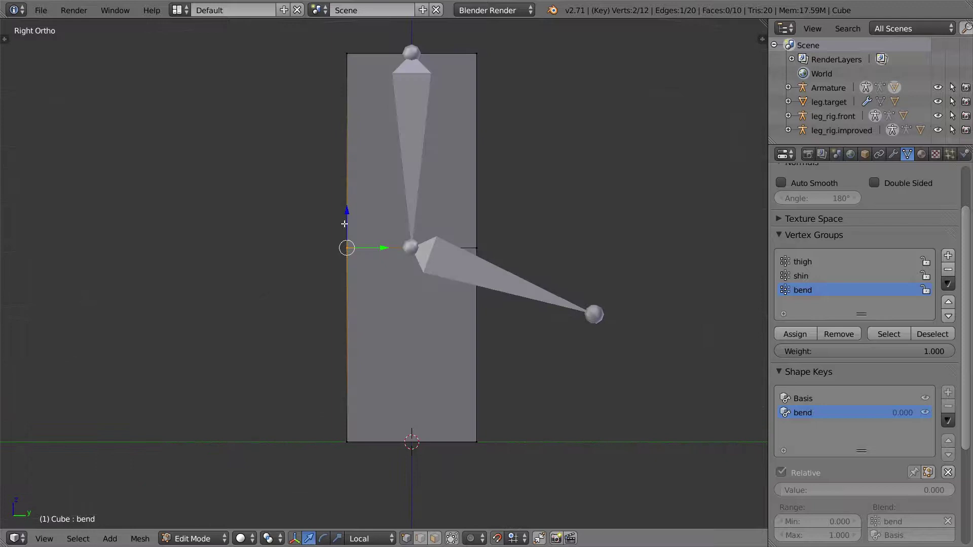
key("g")
key("z")
key("z")
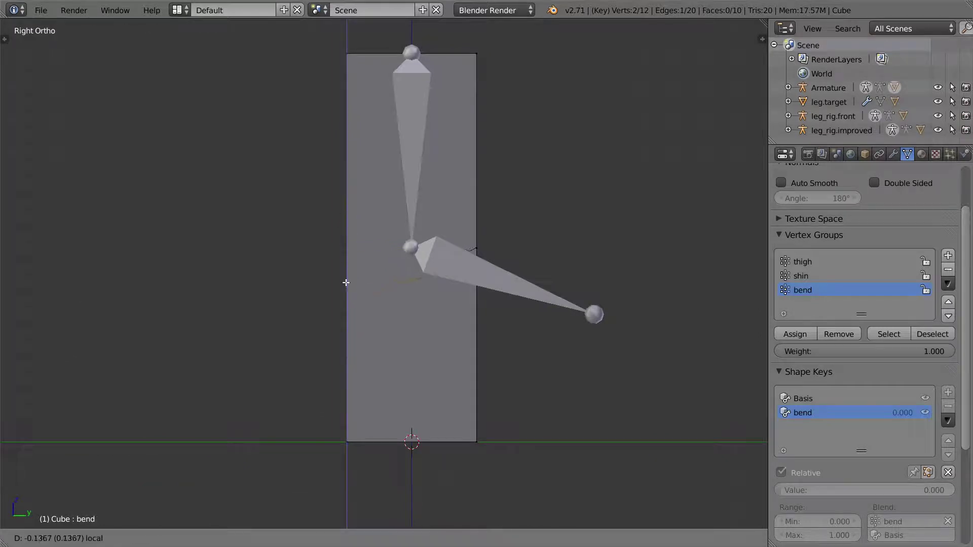
right_click(344, 246)
key("a")
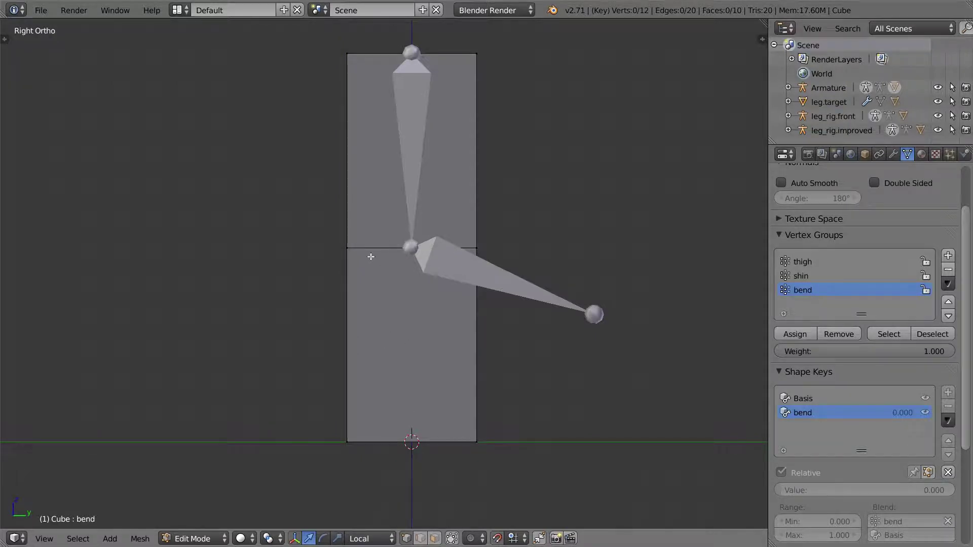
Box-select the left knee vertices and lower them along Z.
scroll(370, 257, "down", 1)
key("b")
left_click_drag(315, 228, 372, 276)
key("g")
key("z")
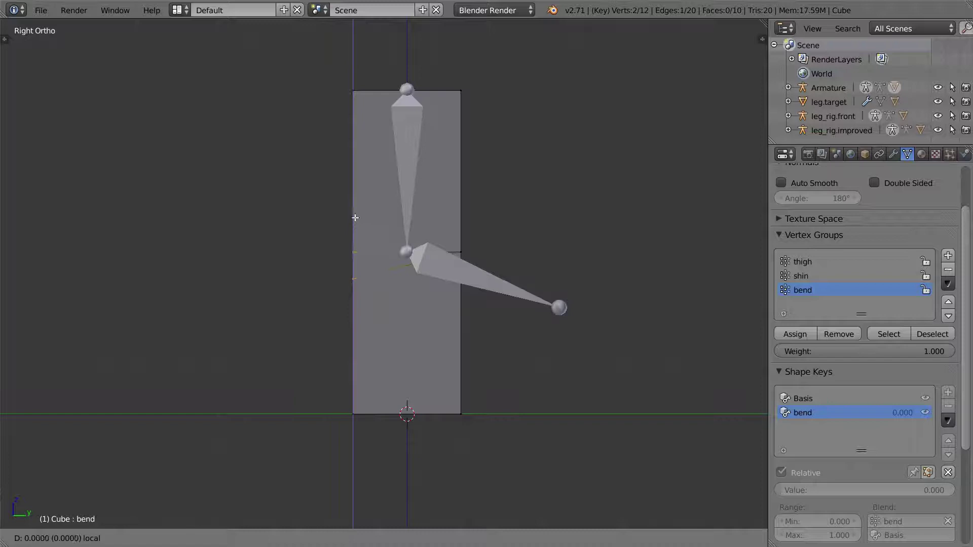
left_click(354, 278)
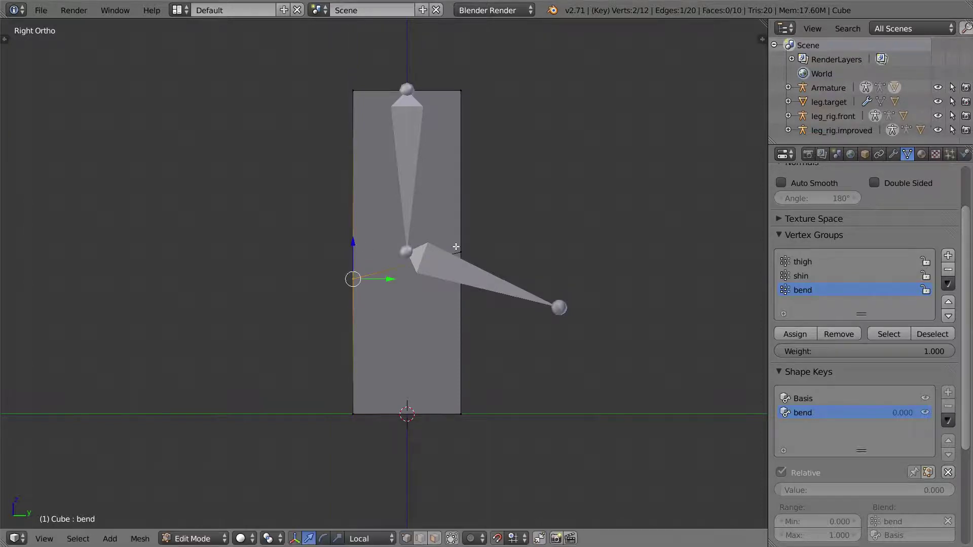
Box-select the right knee vertices, raise them along Z, and return to Object Mode.
key("a")
key("b")
left_click_drag(445, 234, 482, 271)
key("g")
key("z")
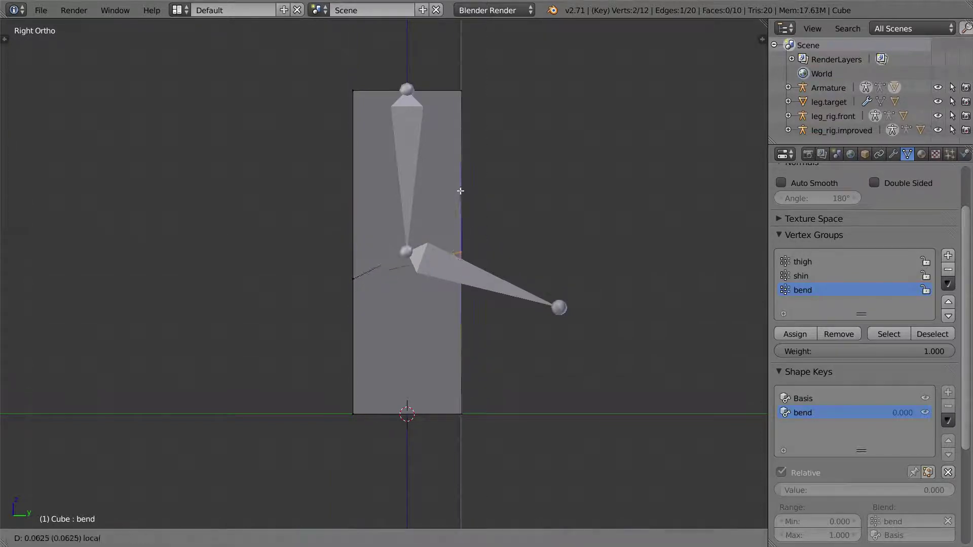
left_click(460, 187)
key("a")
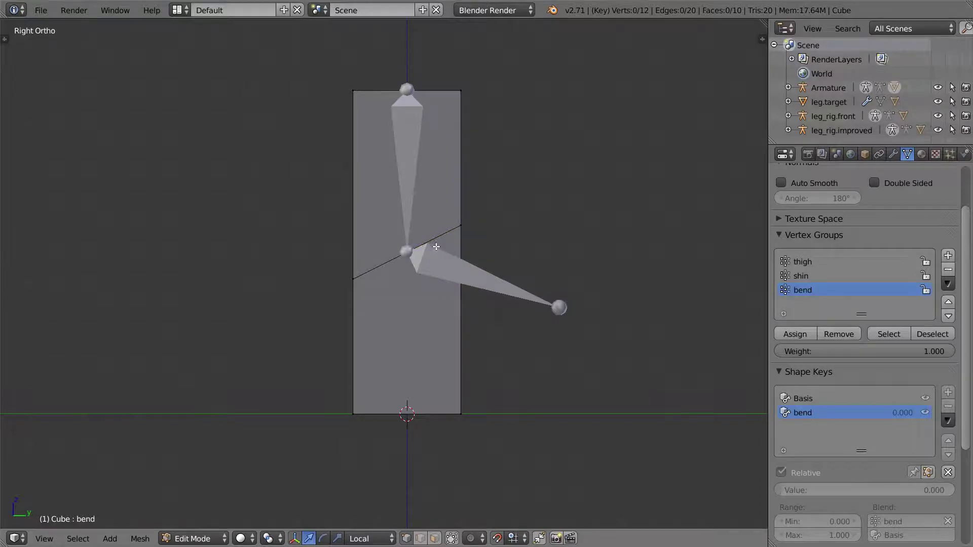
key("Tab")
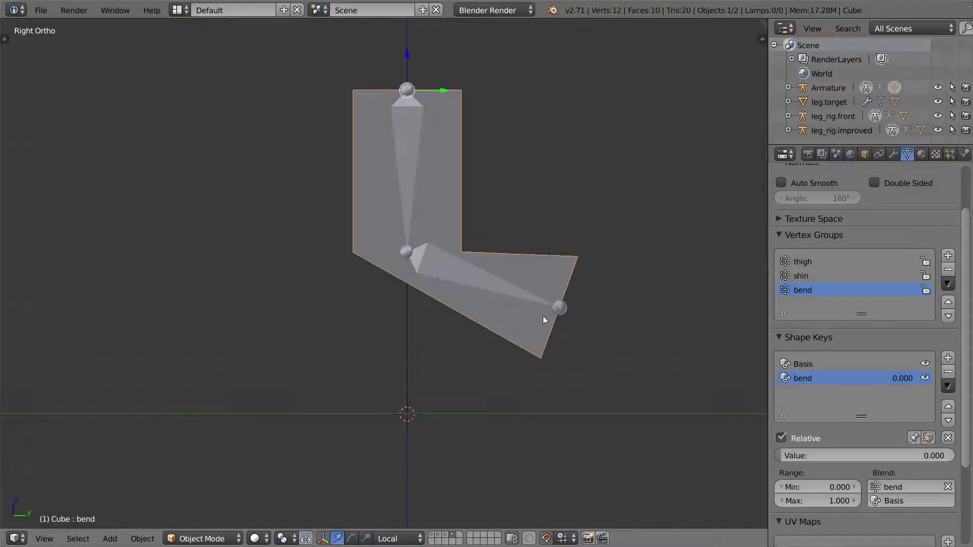
Set bend to 1.000, rotate the shin -30° to horizontal, and re-edit the Cube.
left_click_drag(811, 456, 948, 456)
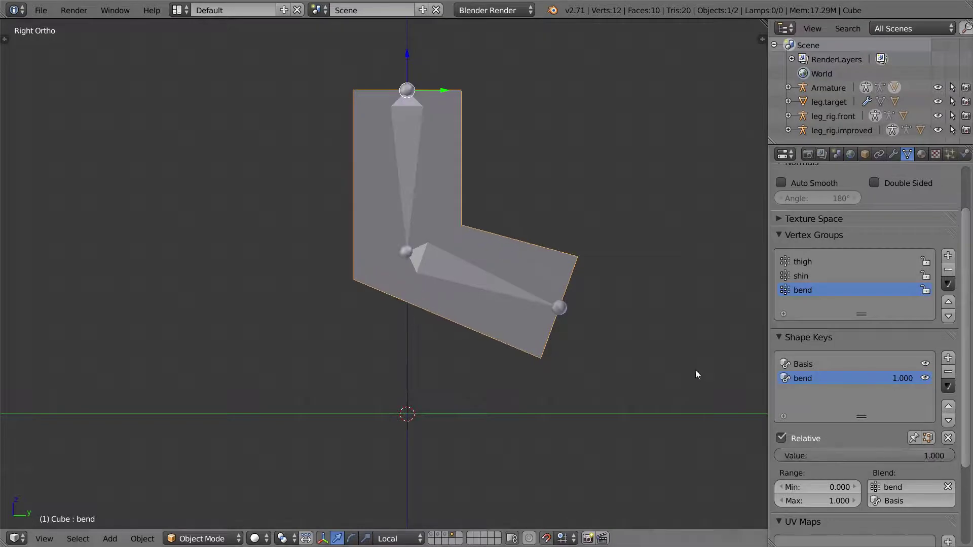
right_click(506, 291)
key("r")
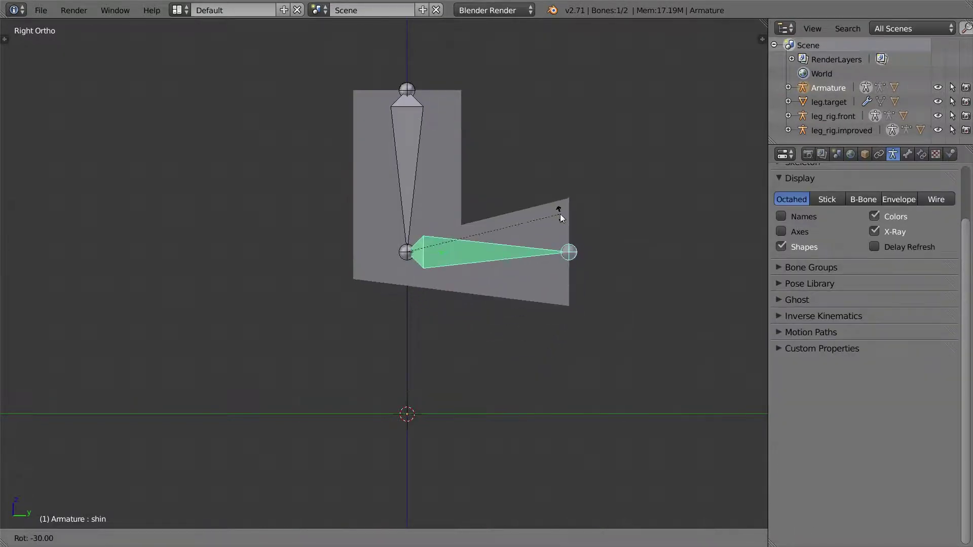
left_click(560, 215)
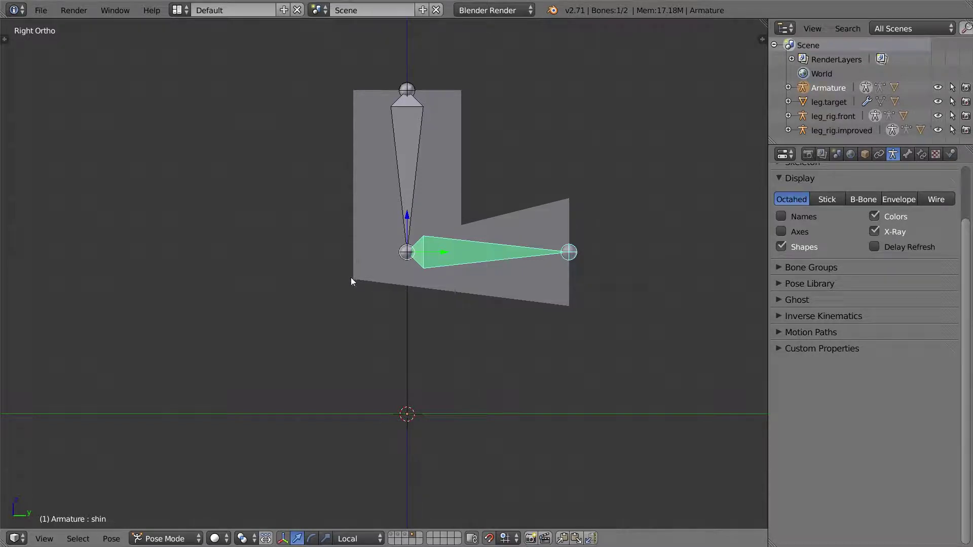
right_click(371, 258)
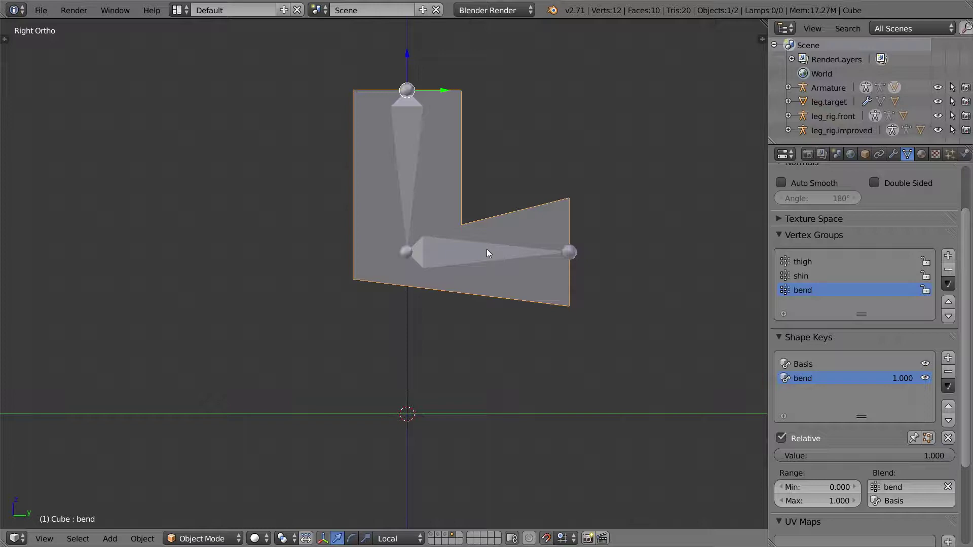
key("Tab")
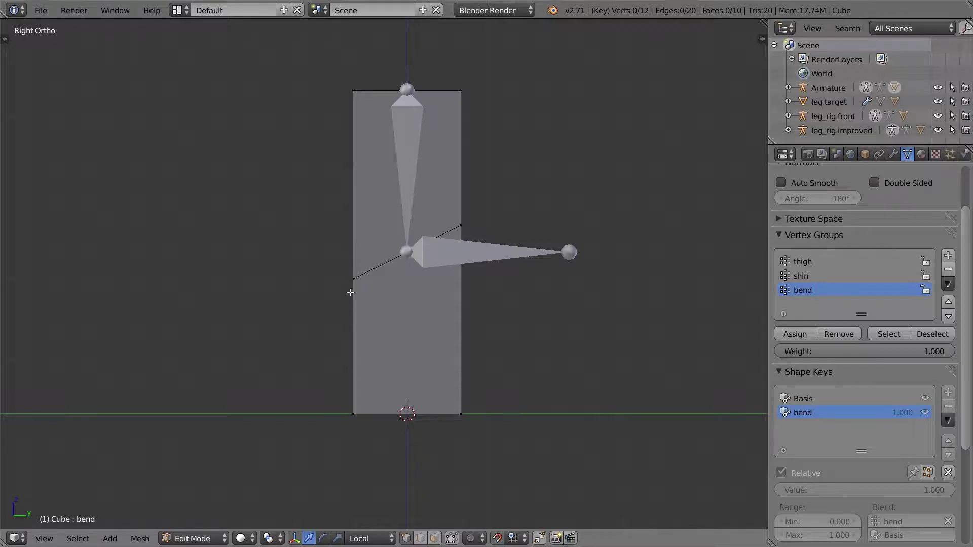
Lower the knee seam's left end and raise its right end along Z.
right_click(347, 277)
key("g")
key("z")
key("z")
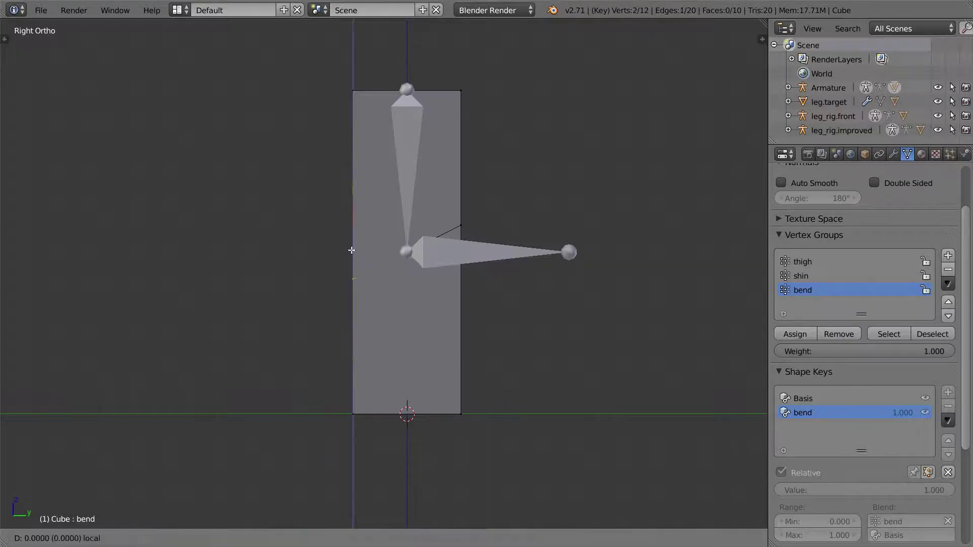
left_click(351, 278)
right_click(460, 224)
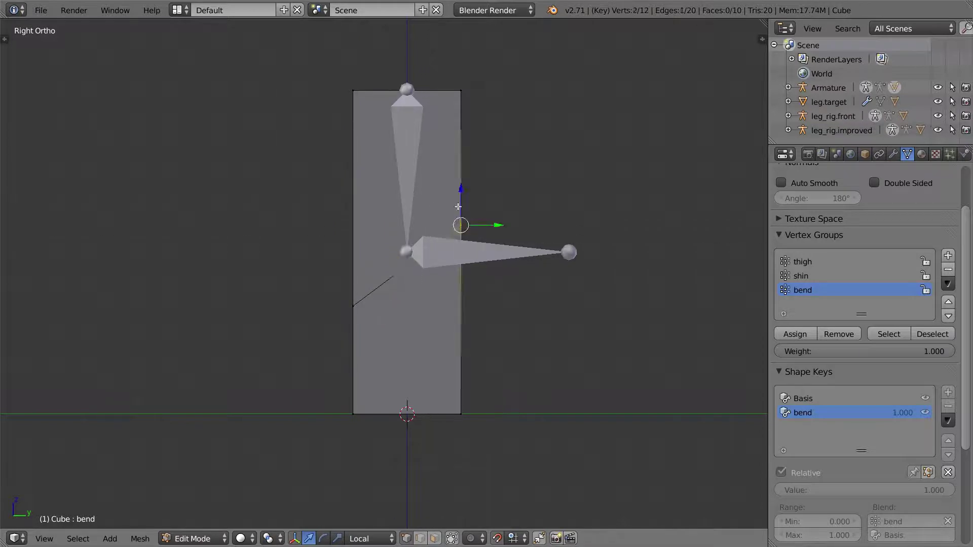
key("g")
key("z")
key("z")
left_click(461, 182)
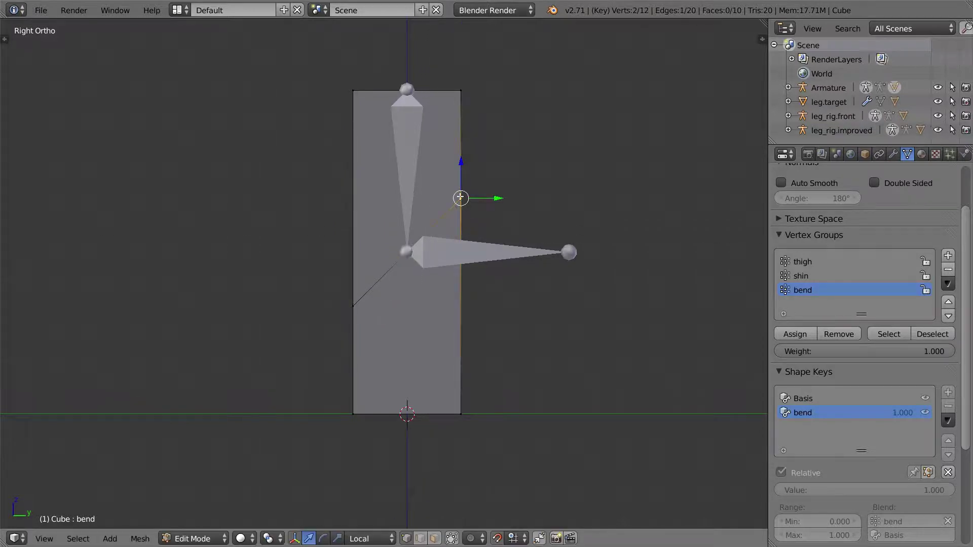
key("a")
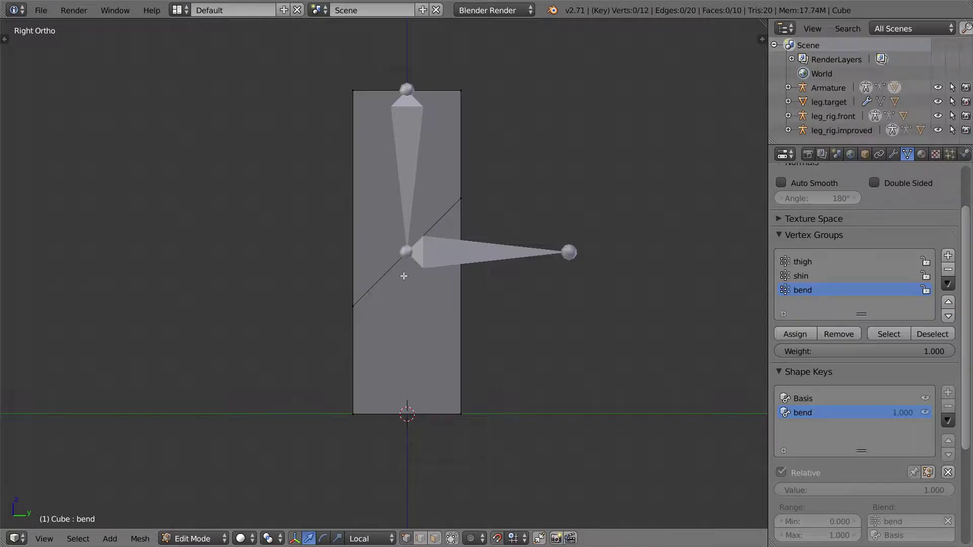
Back in Object Mode, test-rotate the shin bone and cancel the rotation.
key("Tab")
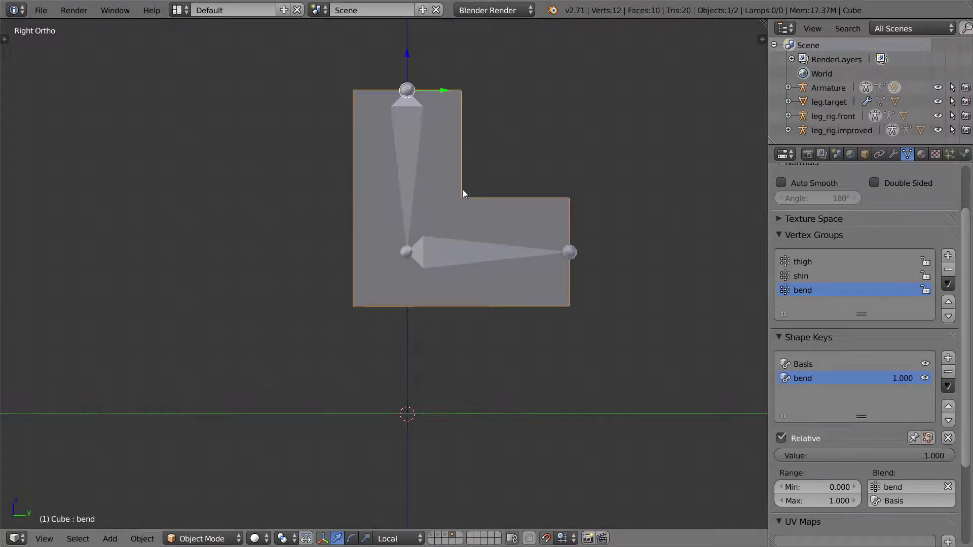
right_click(450, 253)
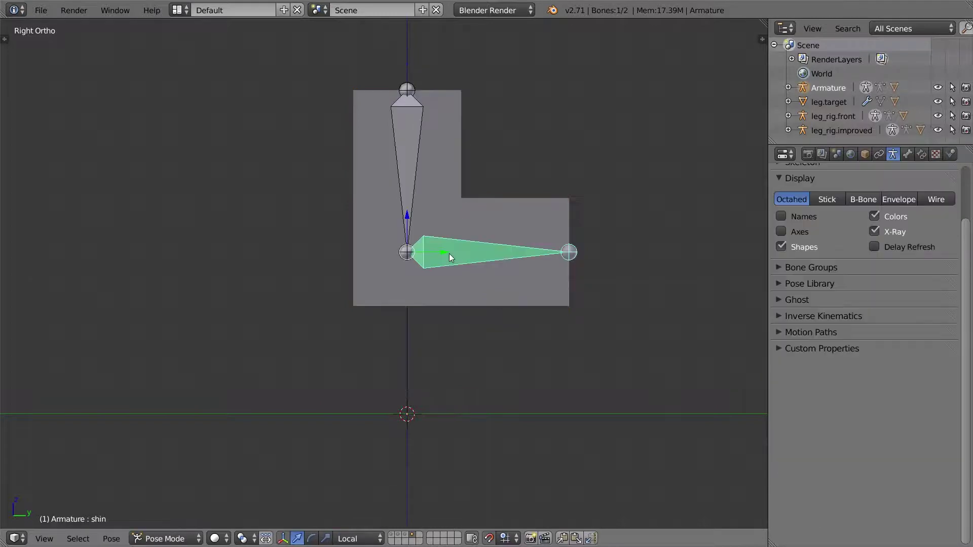
key("r")
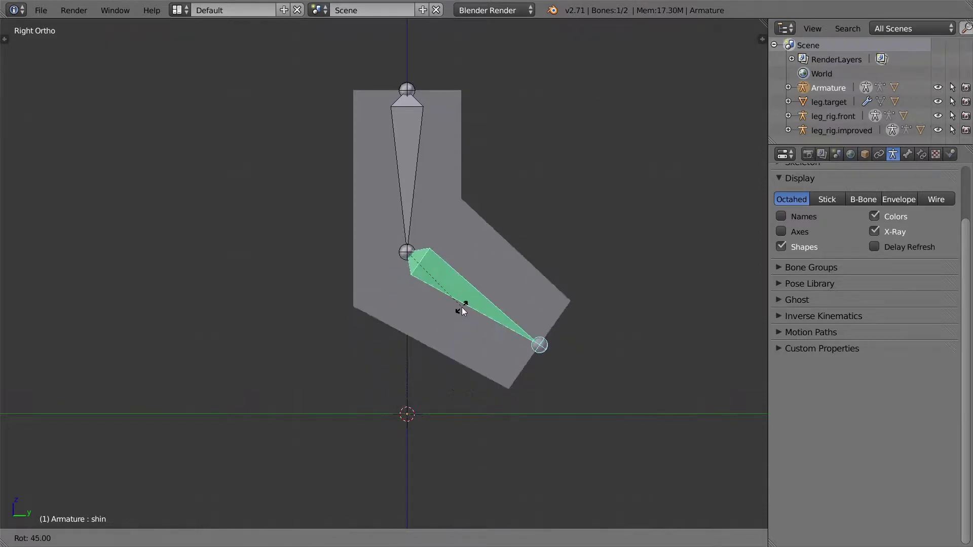
key("Escape")
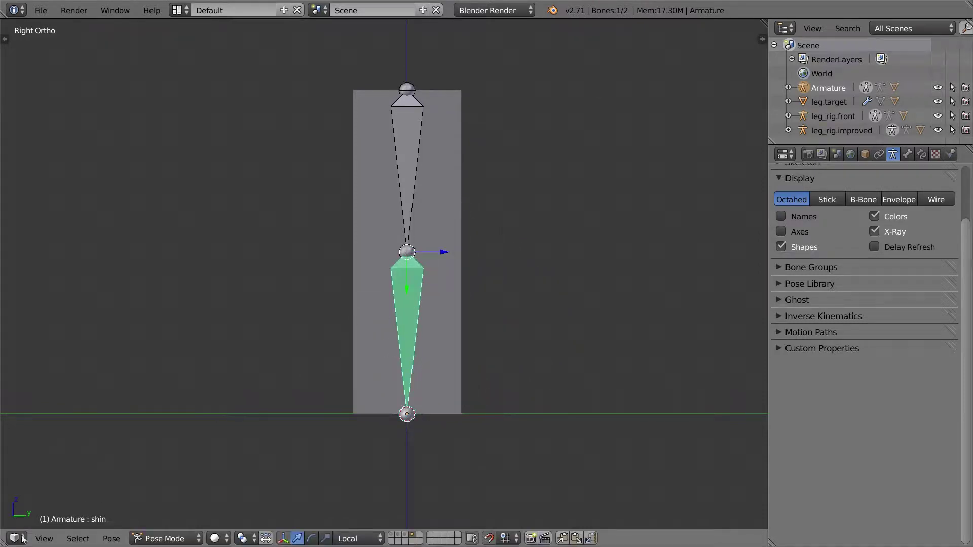
Split off a widened Graph Editor in Drivers mode, then bring up the bend value's context menu.
left_click_drag(5, 541, 246, 534)
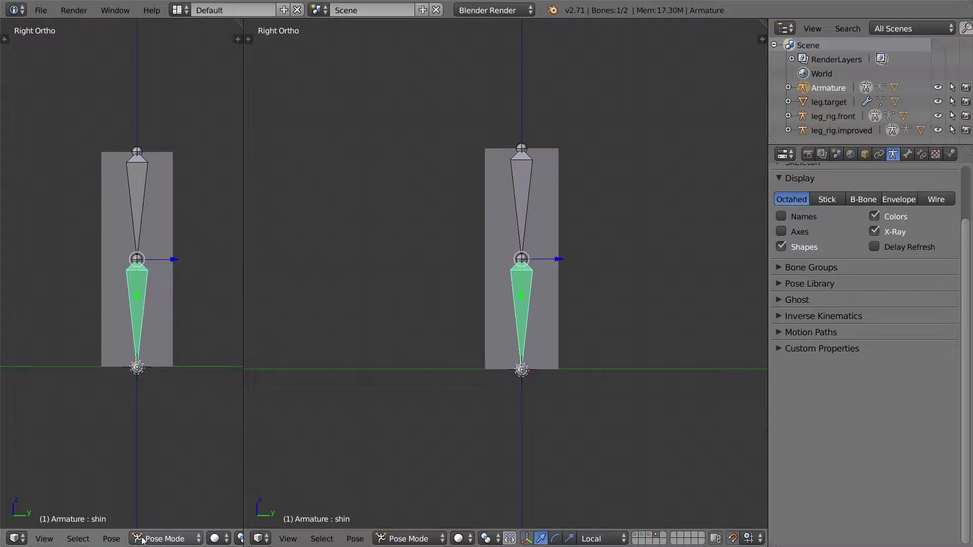
left_click(15, 539)
left_click(65, 486)
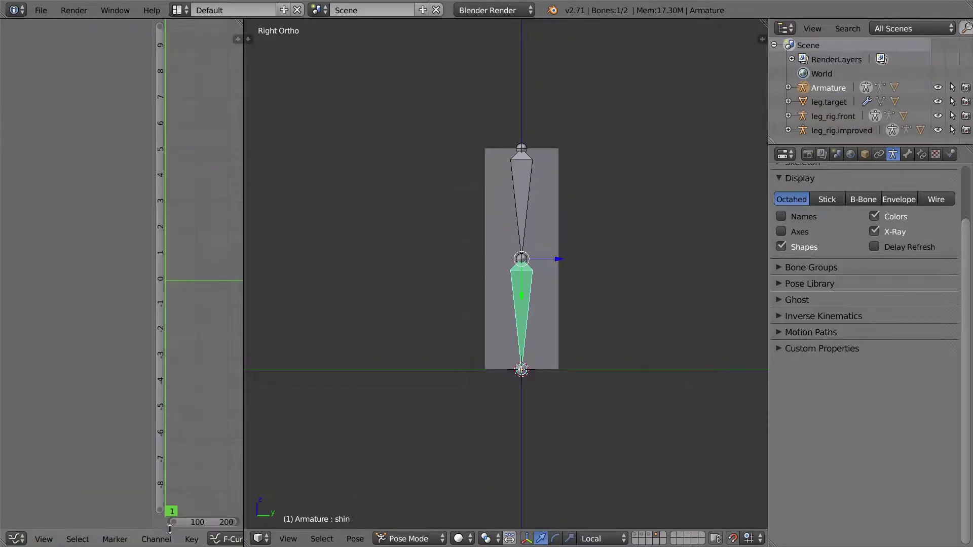
left_click(225, 538)
left_click(236, 520)
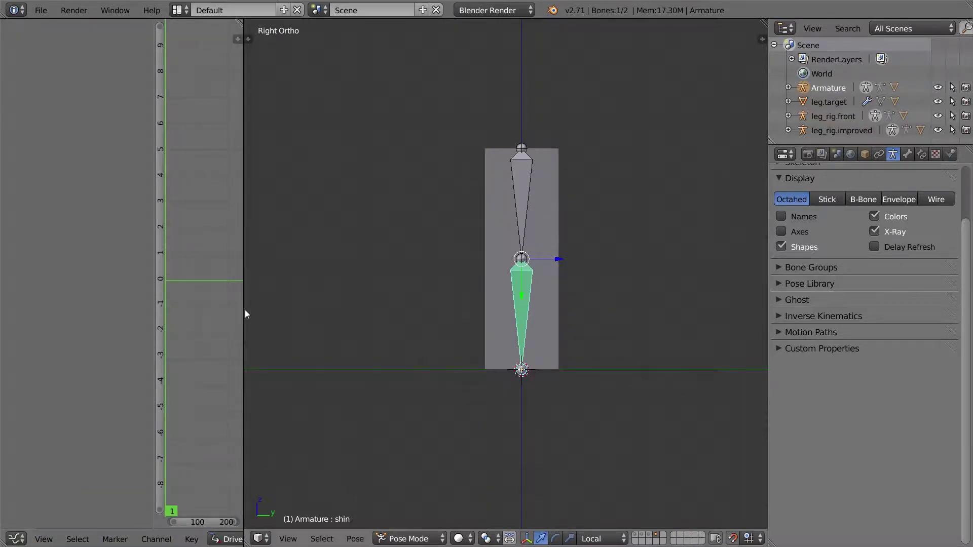
left_click_drag(245, 309, 450, 299)
scroll(598, 292, "up", 3)
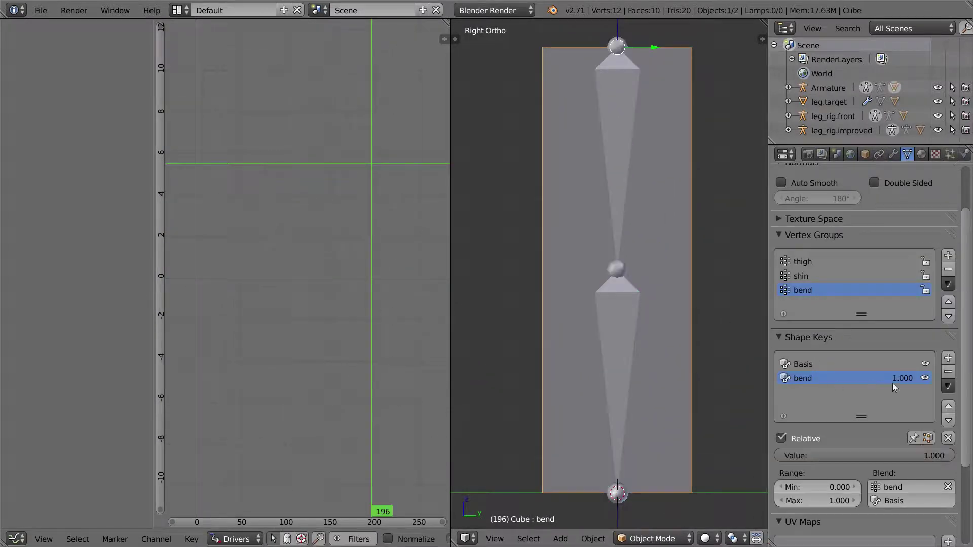
left_click_drag(930, 456, 883, 454)
right_click(853, 456)
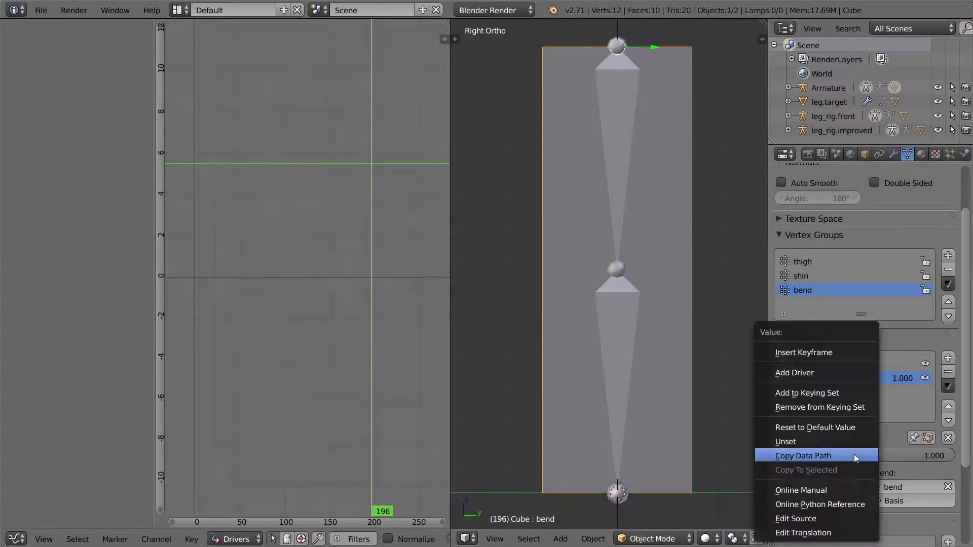
Add a driver to the bend value and show its settings sidebar with Active Keyframe collapsed.
left_click(808, 370)
key("Home")
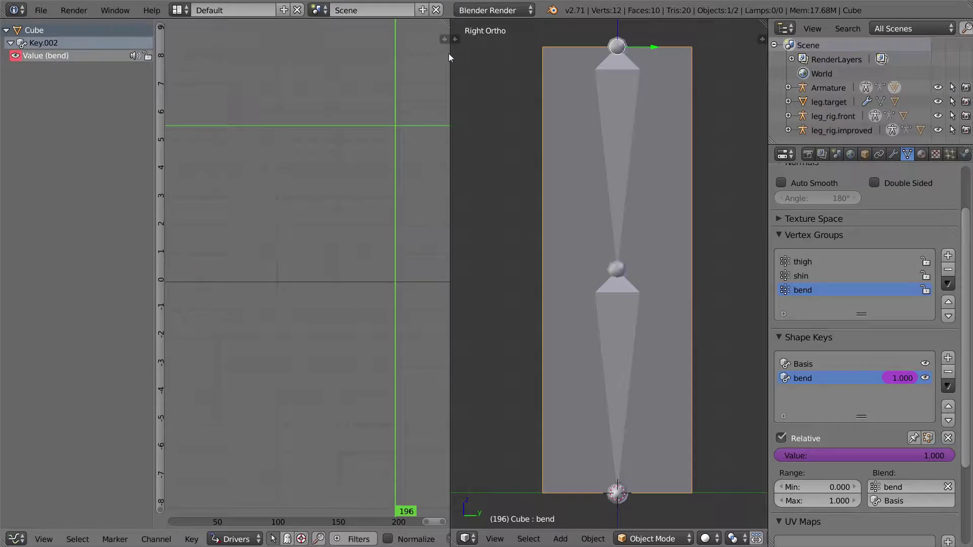
left_click_drag(450, 54, 588, 54)
key("n")
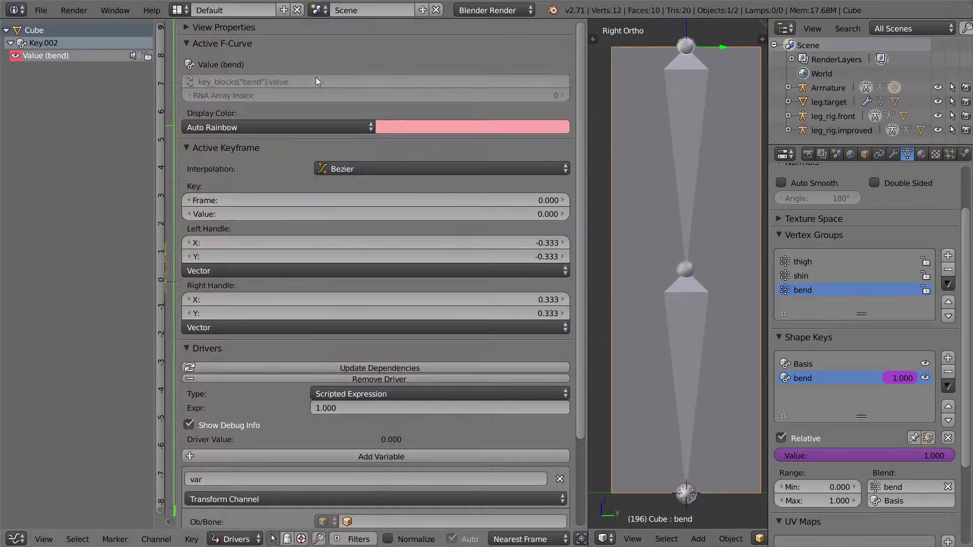
left_click_drag(180, 123, 376, 123)
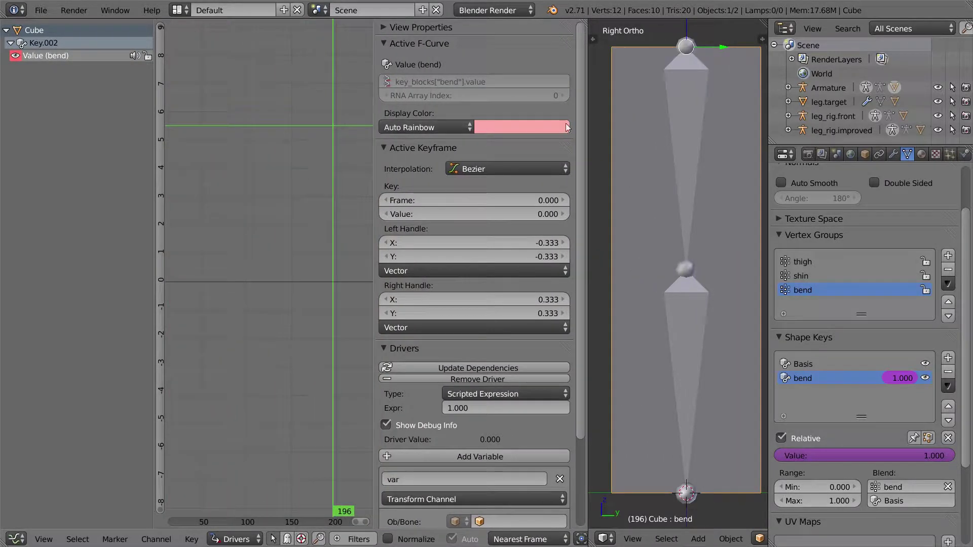
left_click_drag(588, 124, 384, 132)
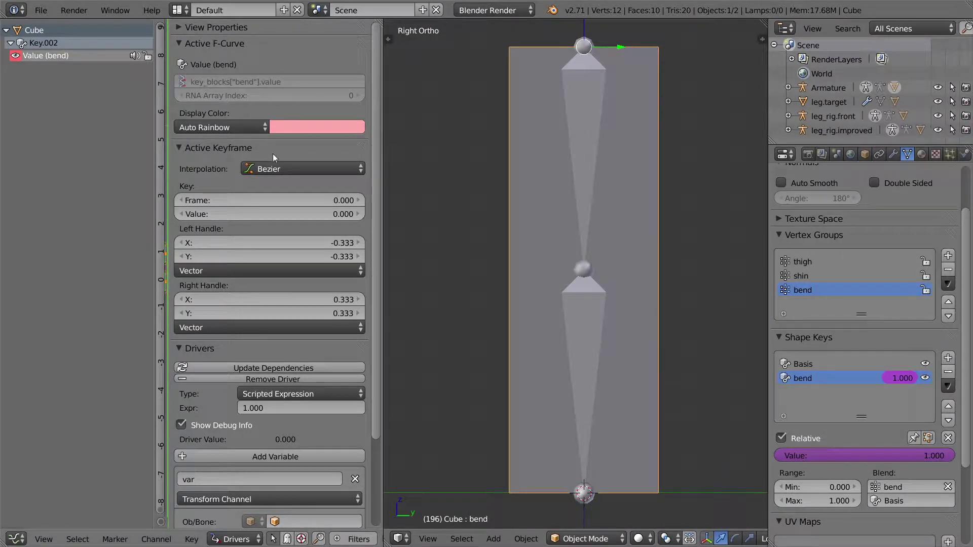
left_click(226, 151)
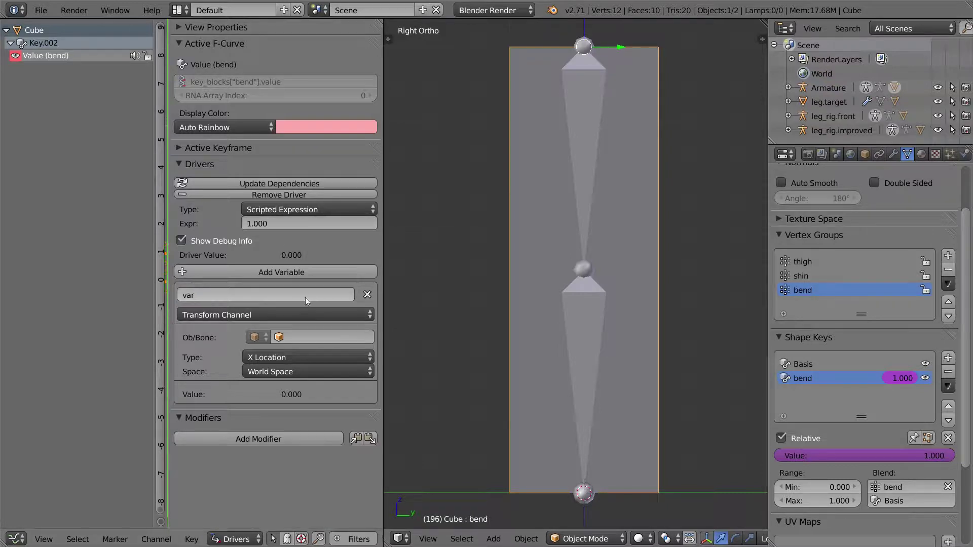
Target the driver variable at Armature's shin bone, X Rotation, Local Space.
left_click(289, 338)
left_click(302, 354)
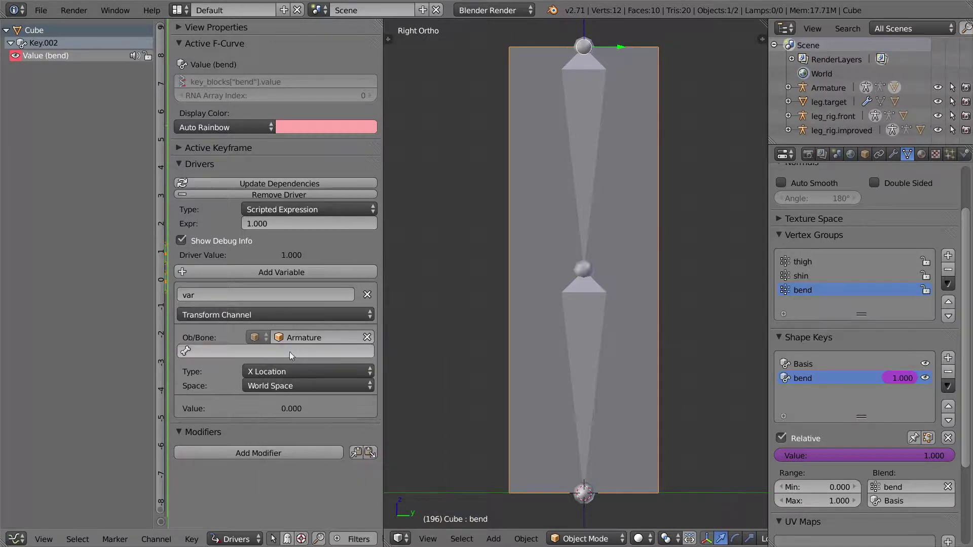
left_click(290, 352)
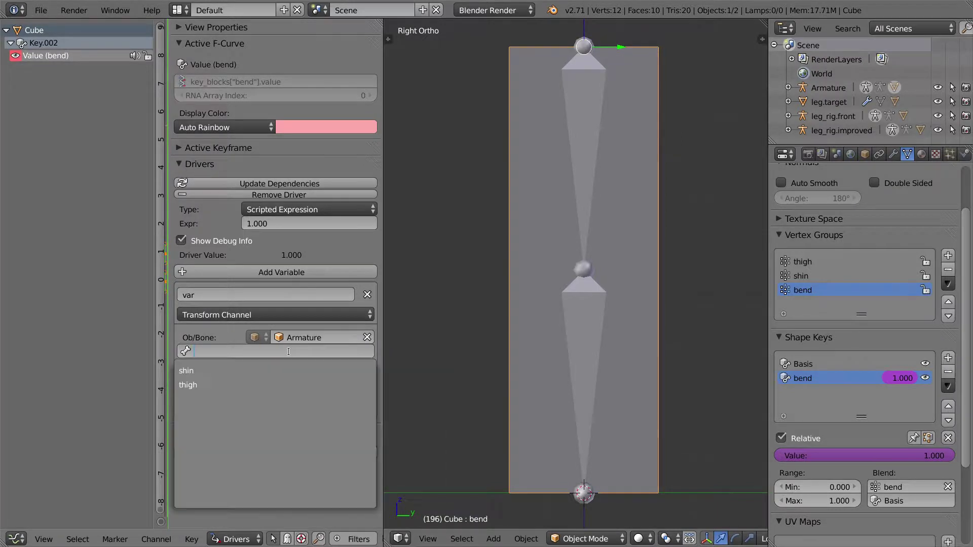
left_click(197, 370)
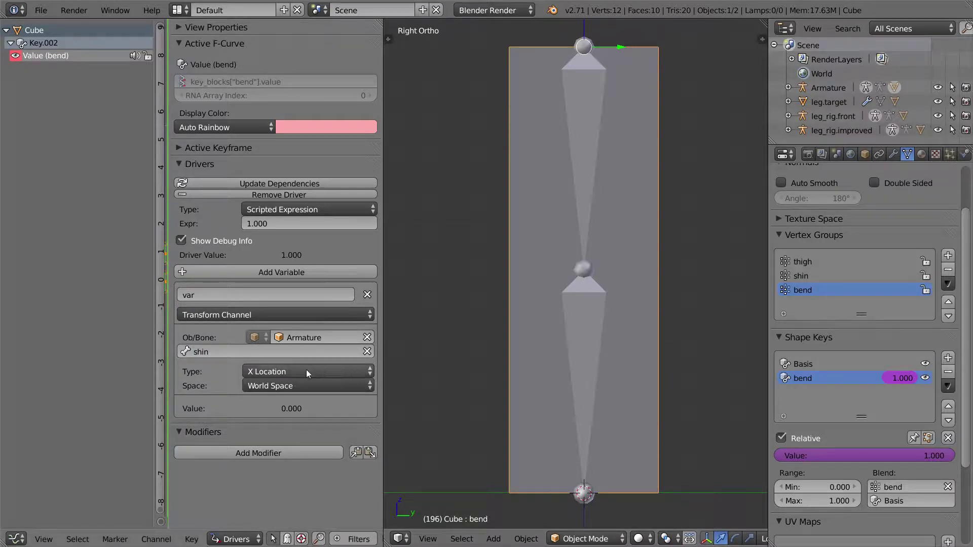
left_click(293, 372)
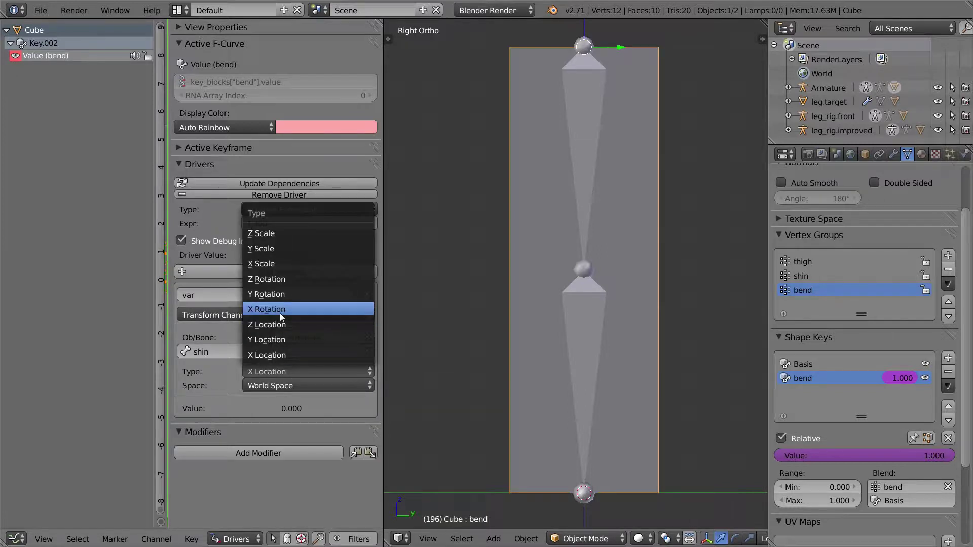
left_click(280, 312)
left_click(293, 387)
left_click(288, 341)
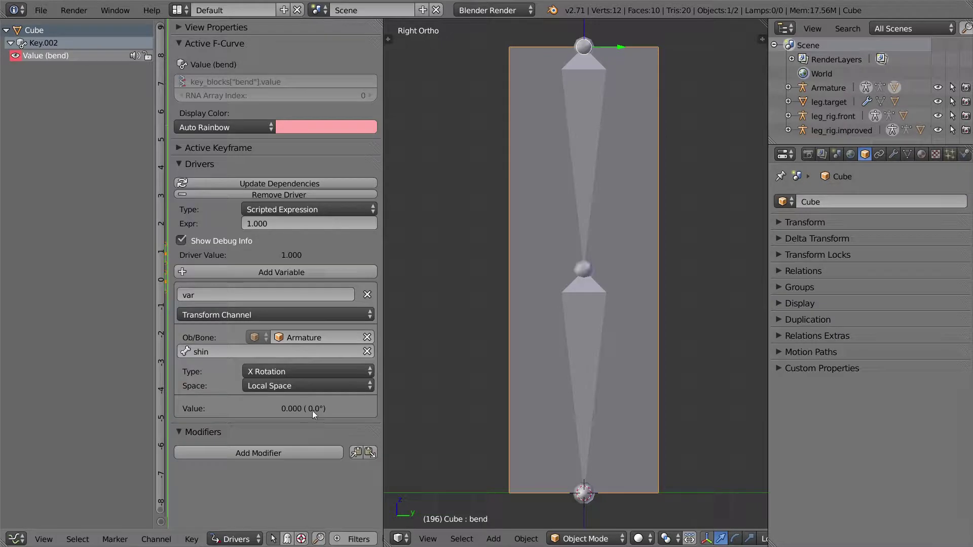
Rotate the shin bone 90° in Pose Mode, then select the Cube to view its driver.
right_click(586, 375)
key("r")
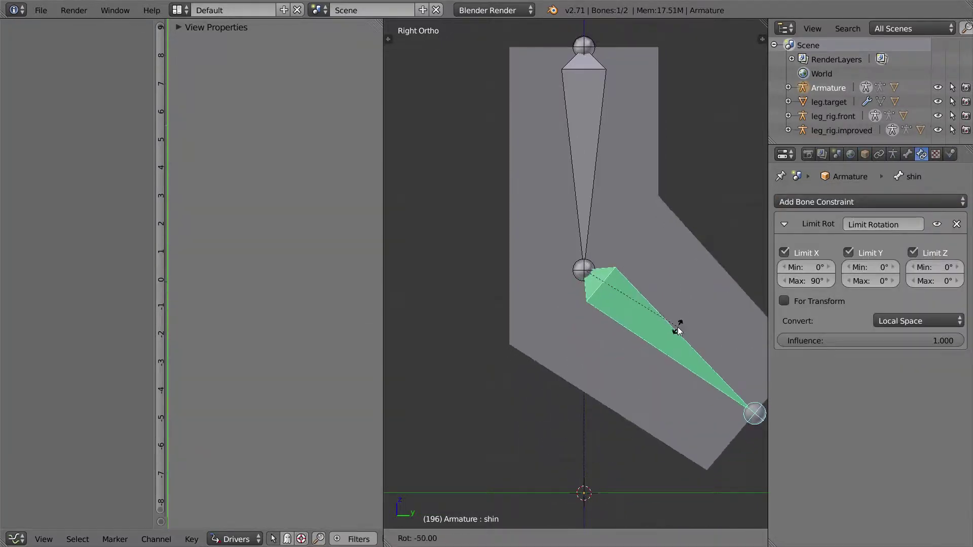
left_click(670, 242)
key("ctrl+Tab")
right_click(644, 206)
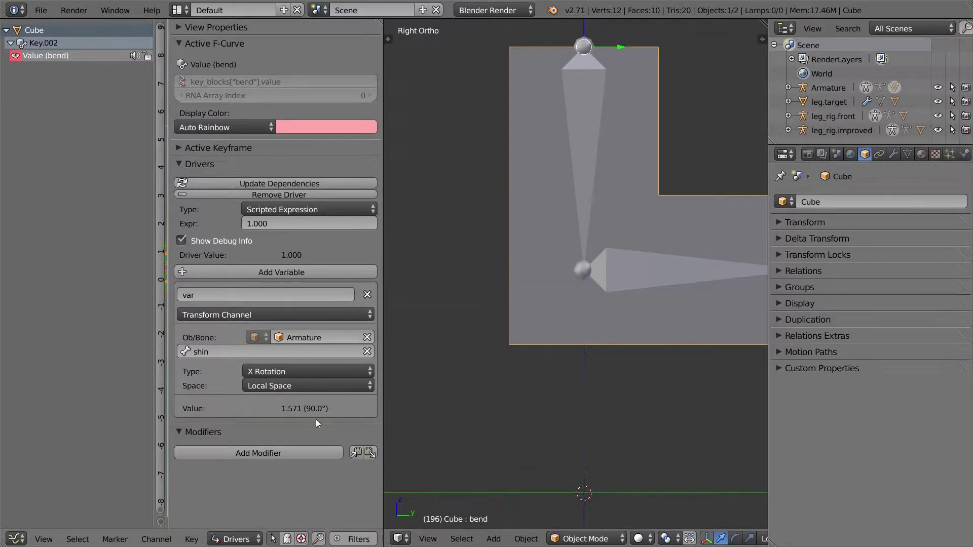
left_click(186, 240)
left_click(183, 239)
Set the driver expression to rotation and rename the variable to rotation.
left_click(274, 224)
type("var")
key("Return")
left_click(276, 223)
type("rotation")
key("Return")
left_click(209, 306)
type("rot")
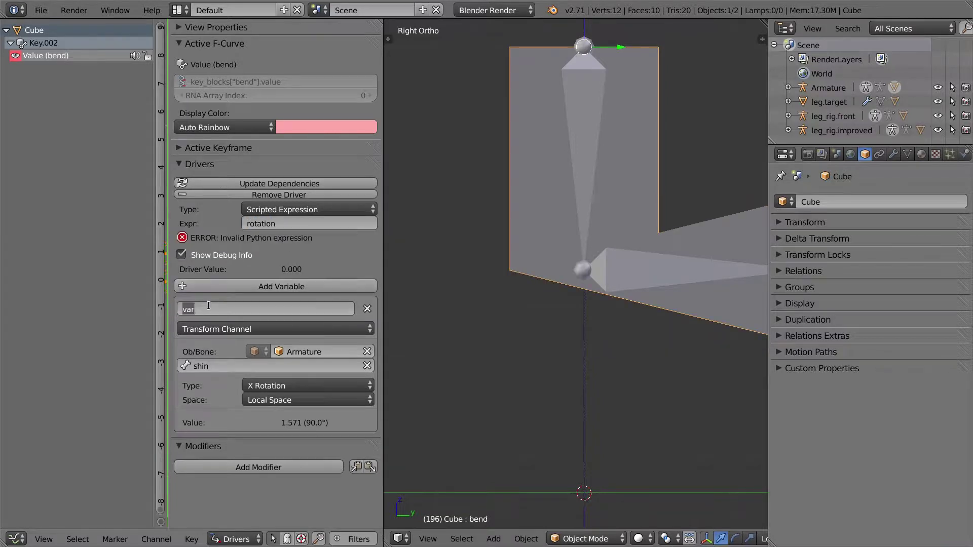
type("ation")
key("Return")
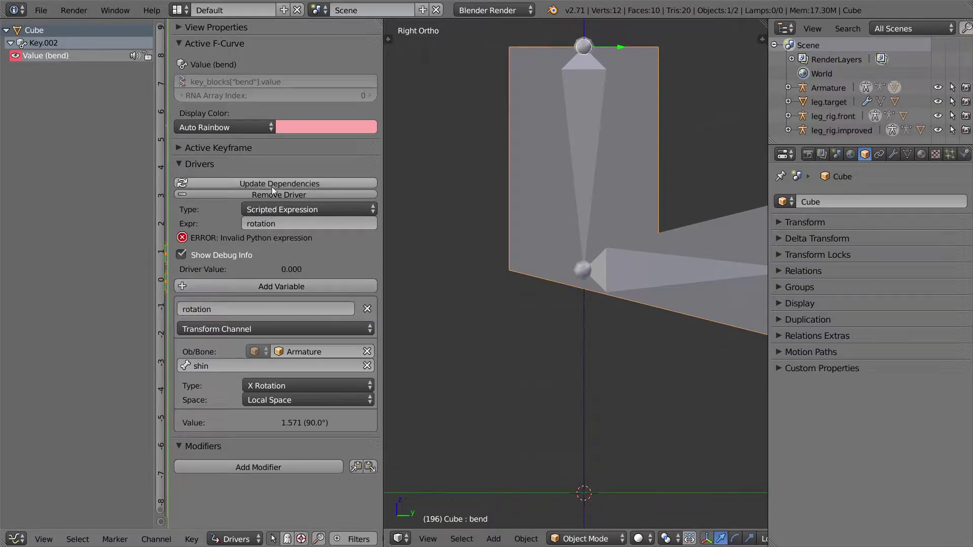
Change the expression to rotation/(3.14159/2) and test-rotate the shin bone.
left_click(283, 224)
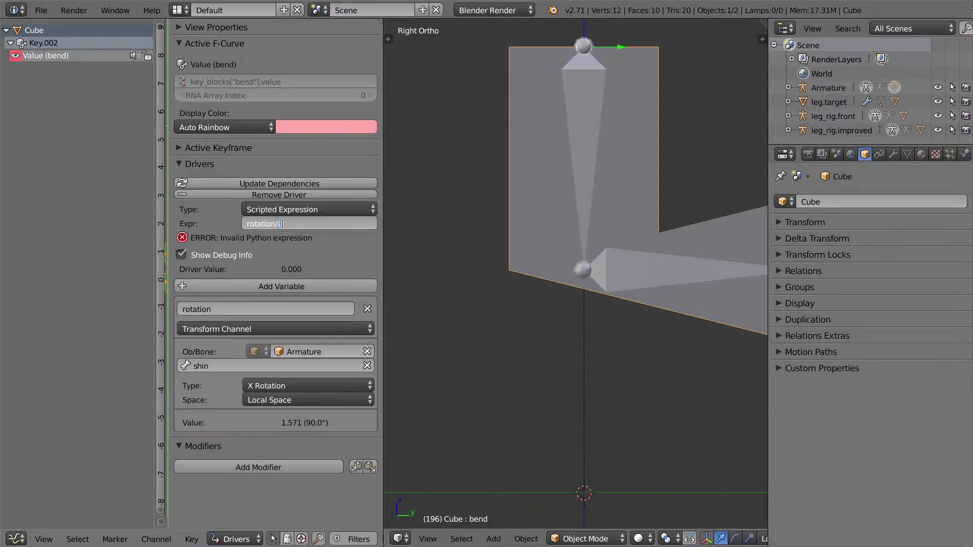
type("3.14159/2")
key("Return")
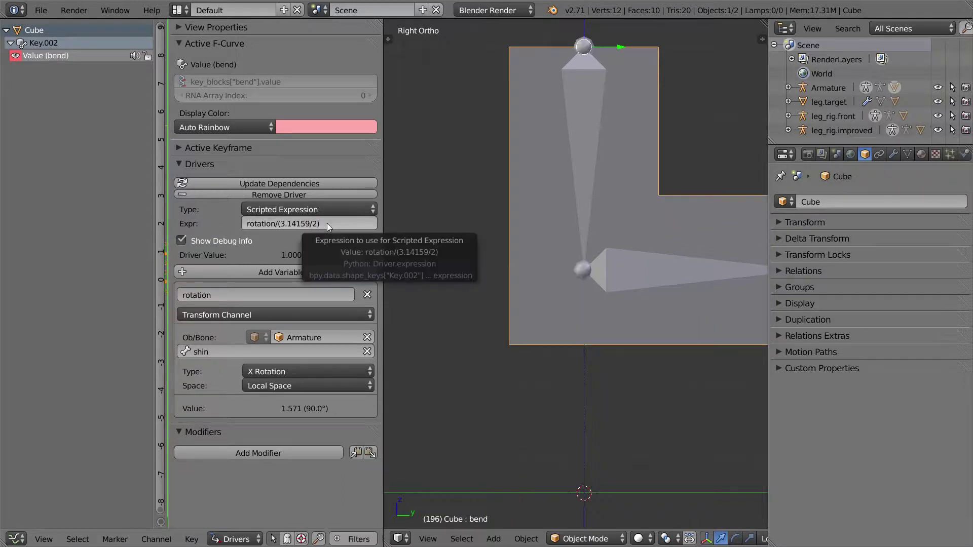
right_click(643, 263)
key("r")
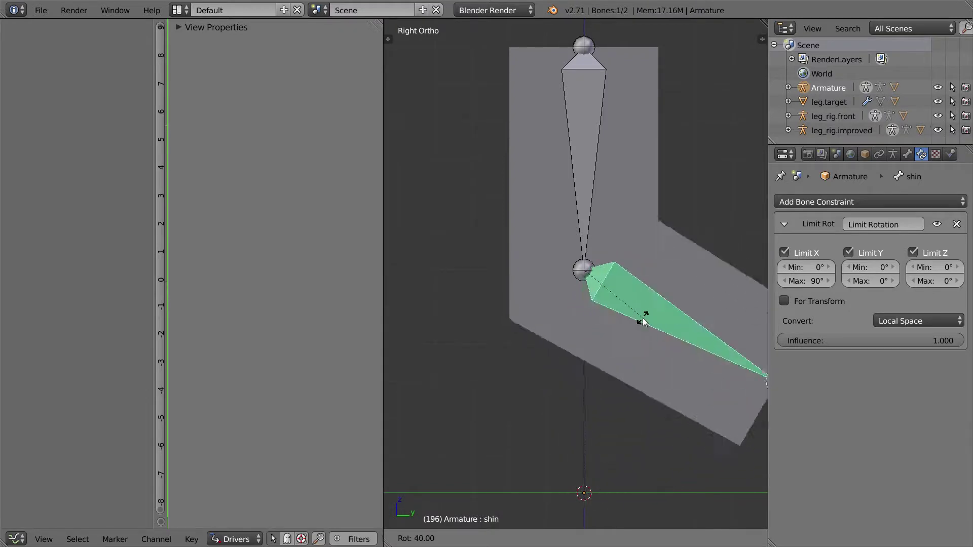
Confirm the shin test rotation and replace the expression with tan(rotation/2).
left_click(623, 336)
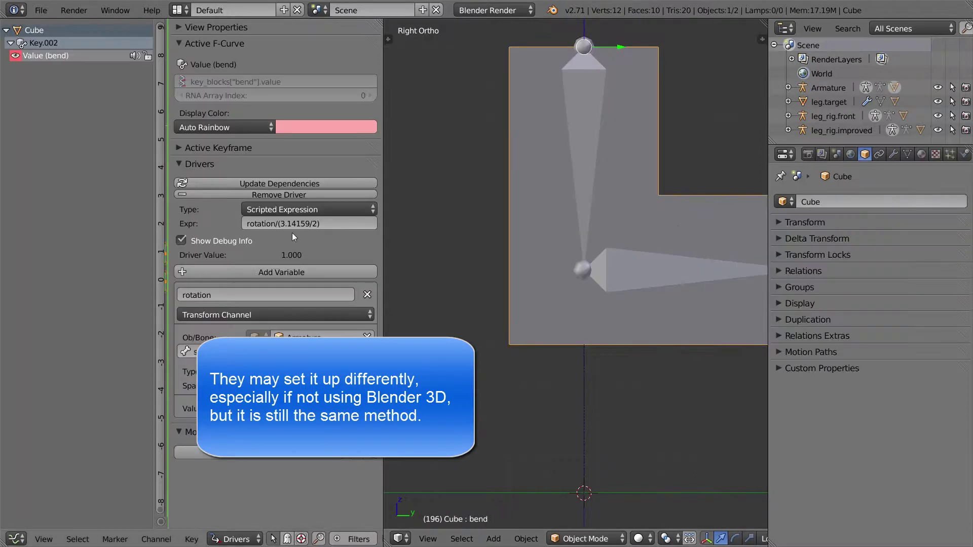
left_click(326, 226)
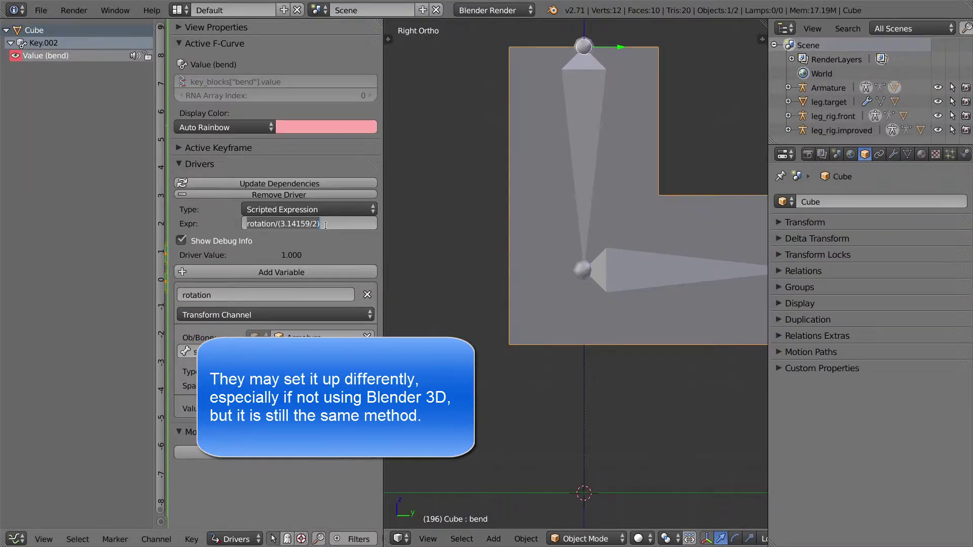
left_click_drag(326, 223, 235, 224)
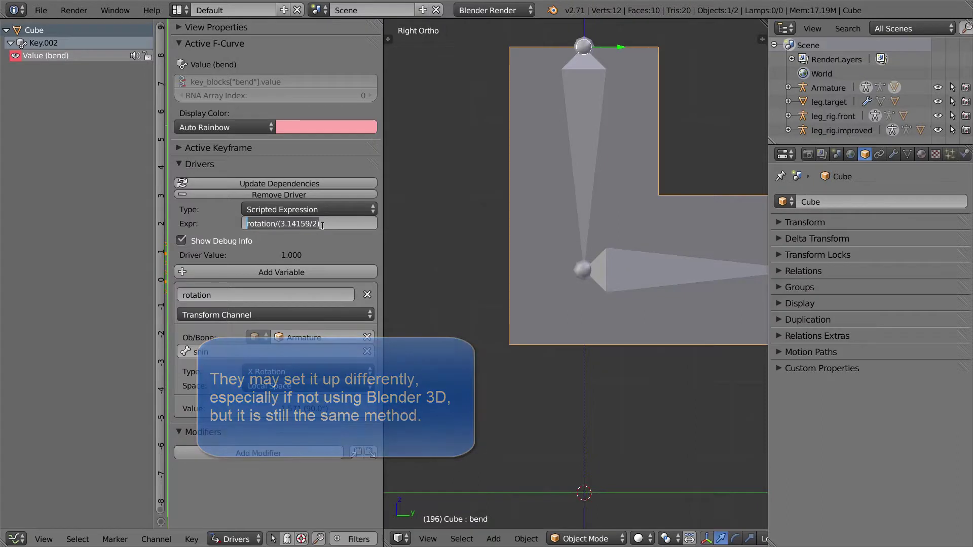
type("tan(")
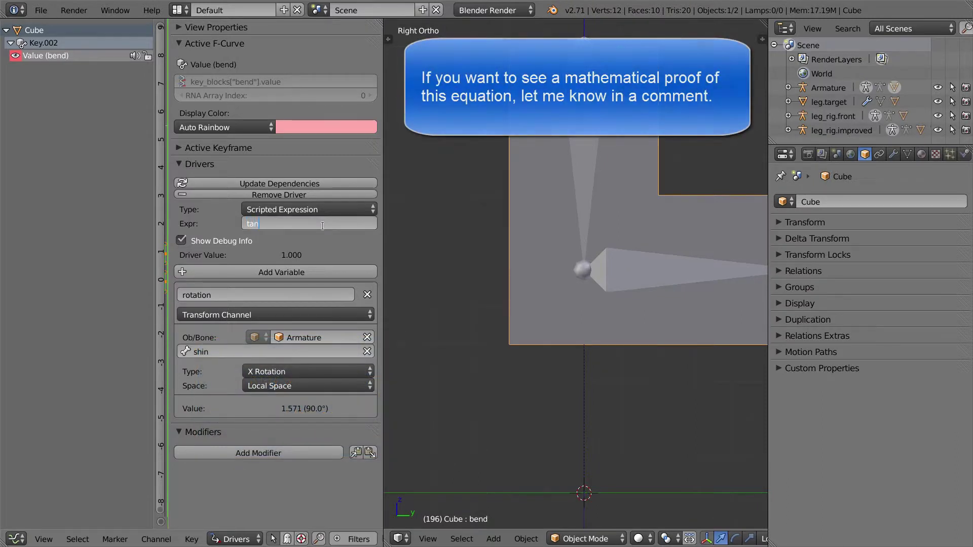
type("rotation")
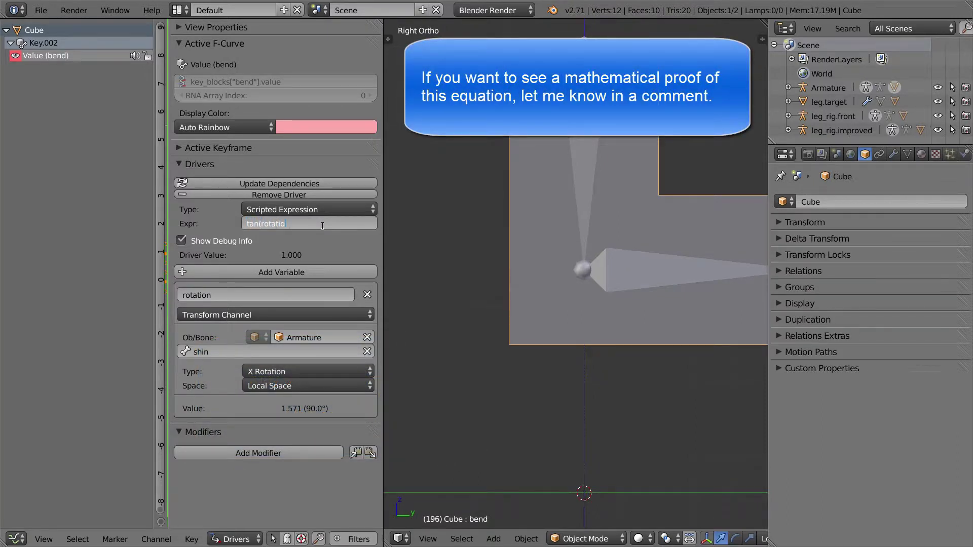
type("/2")
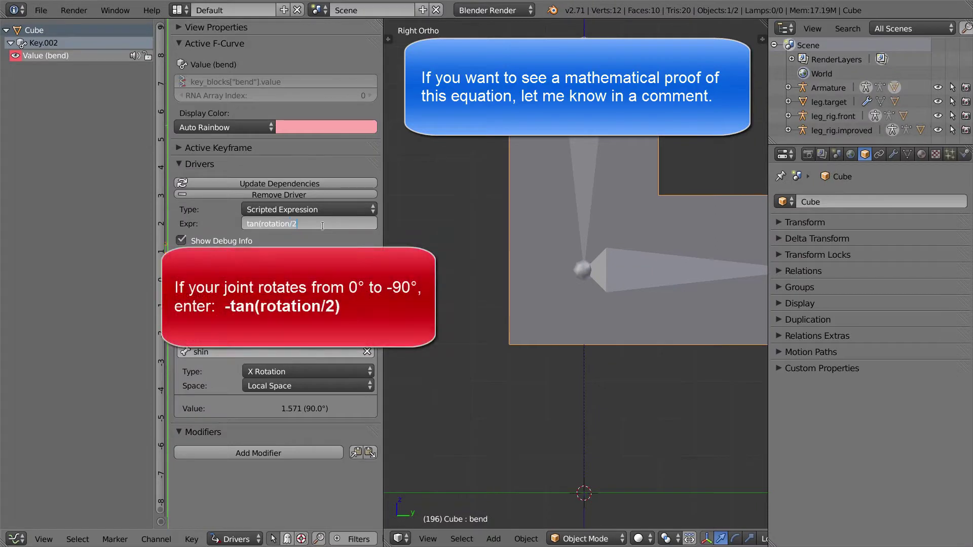
key("Return")
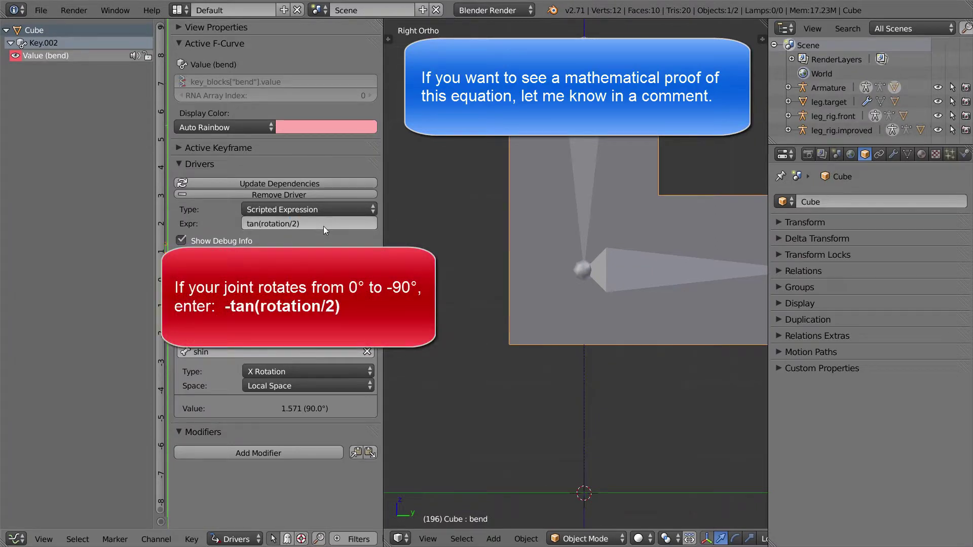
Review the tan(rotation/2) expression unchanged, then test-rotate the shin bone again.
left_click(260, 223)
left_click_drag(260, 223, 242, 223)
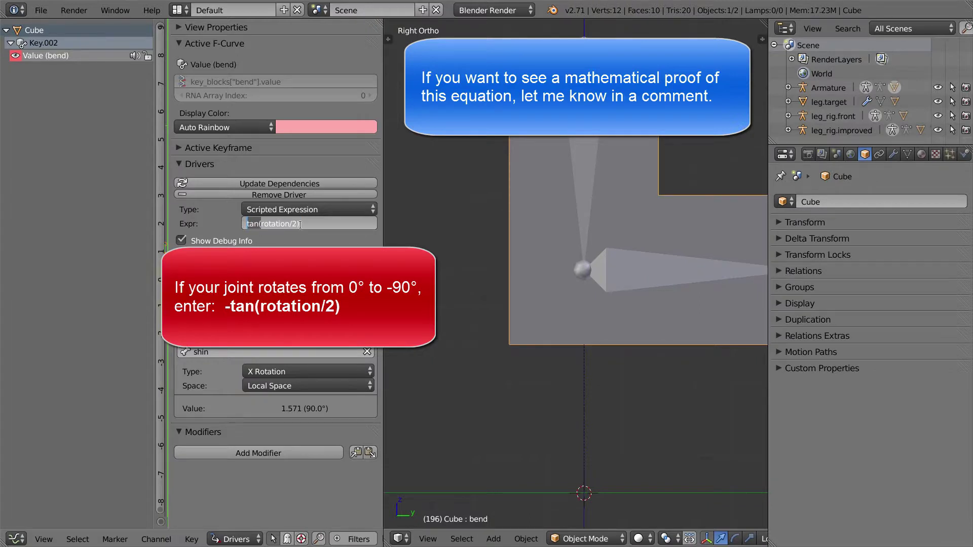
left_click_drag(297, 223, 262, 223)
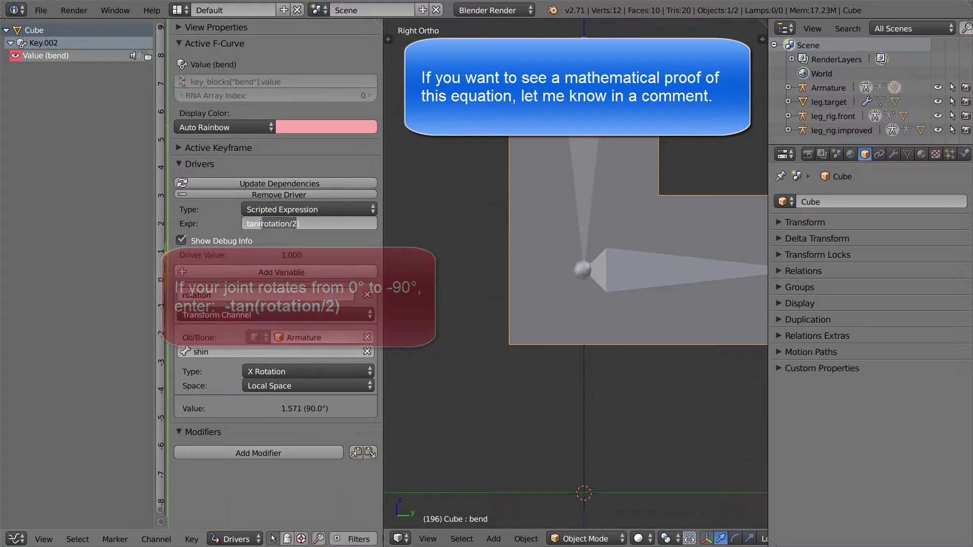
left_click(297, 224)
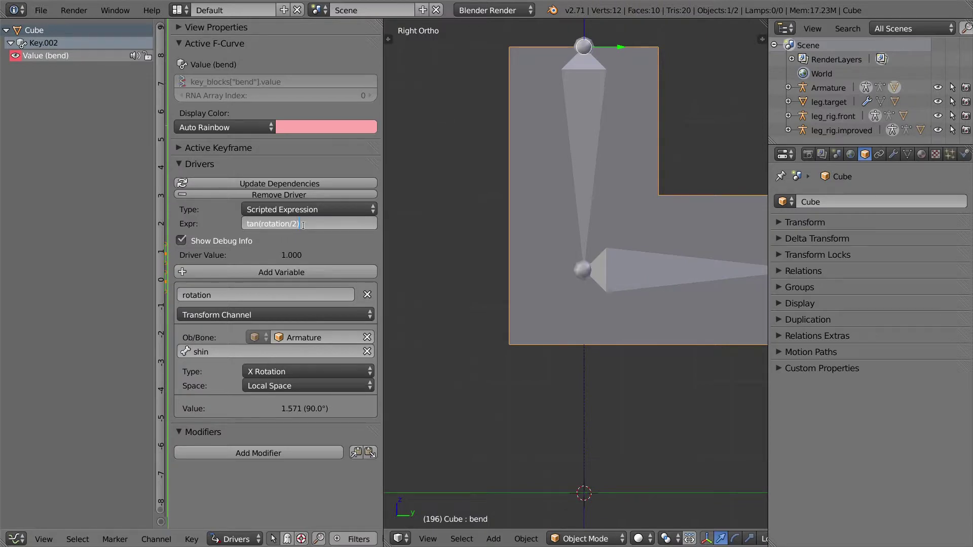
key("Return")
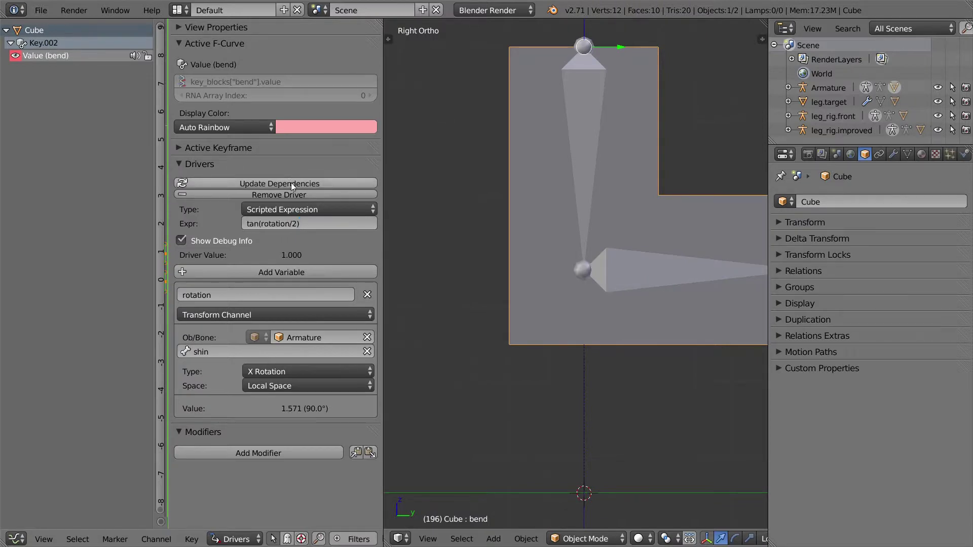
right_click(623, 260)
key("r")
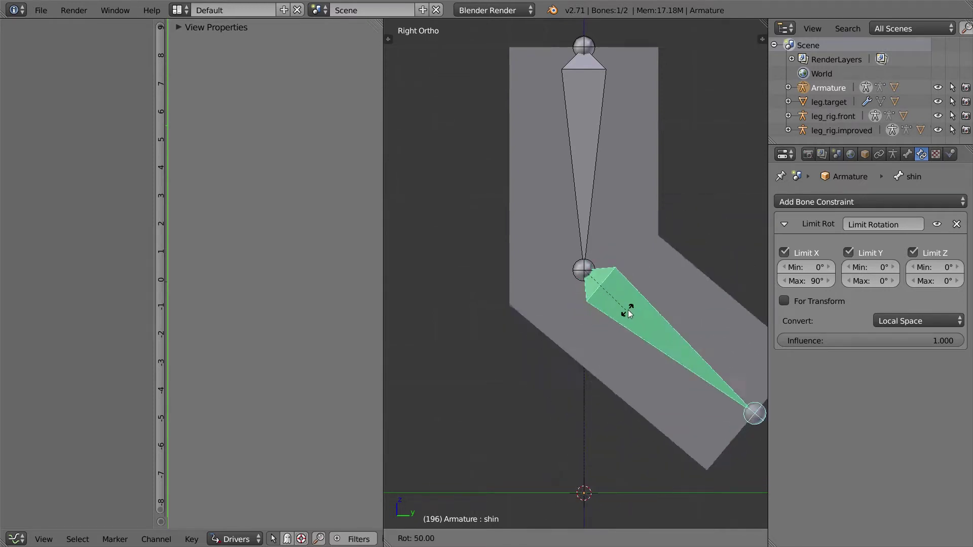
Cancel the shin rotation and merge the Drivers editor back into the 3D view.
right_click(585, 351)
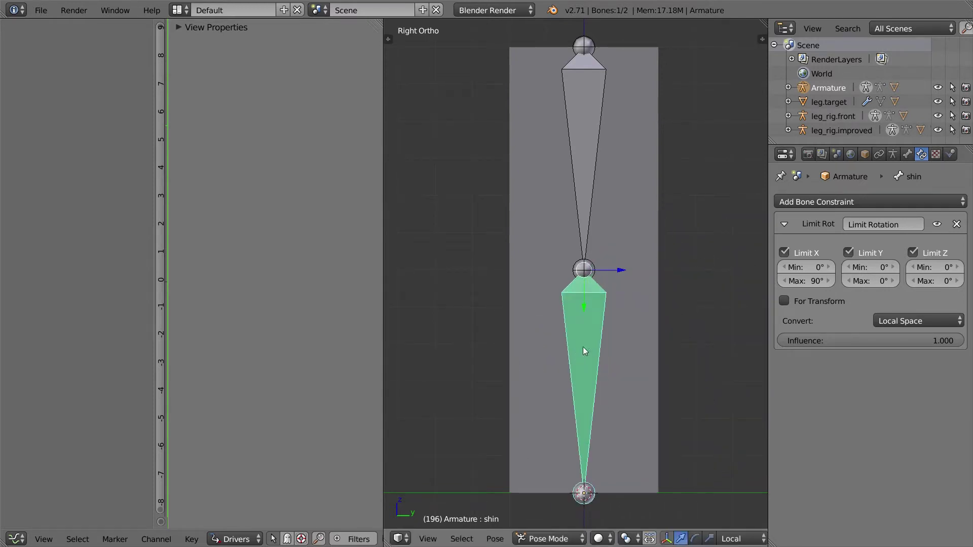
middle_click_drag(659, 303, 639, 287, "shift")
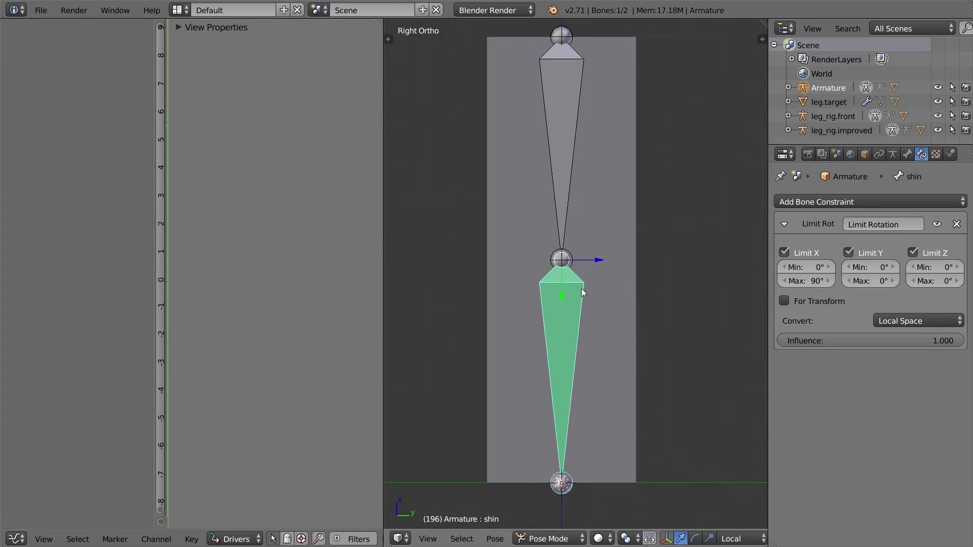
left_click_drag(387, 542, 274, 451)
scroll(364, 261, "down", 4)
middle_click_drag(374, 265, 393, 275, "shift")
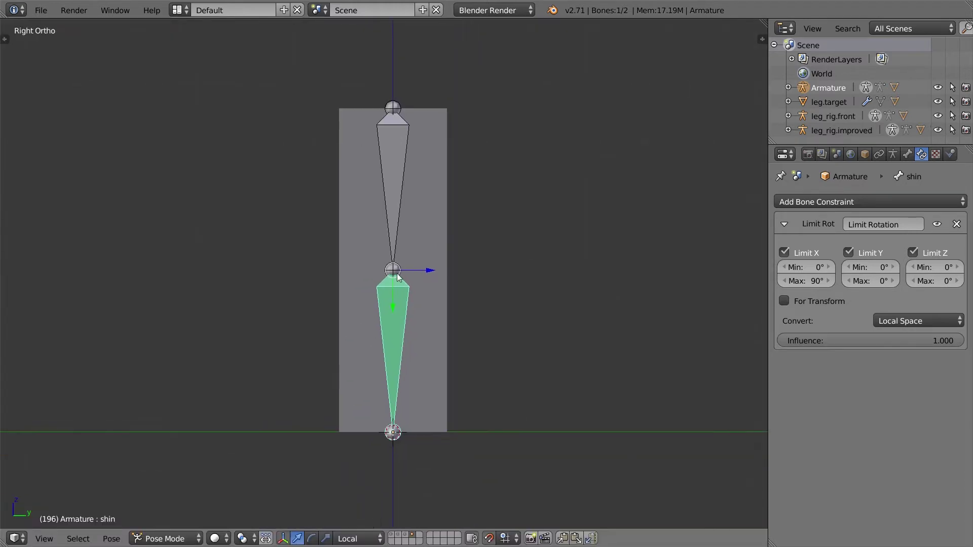
In armature Edit Mode, move the knee joint slightly forward along Y.
right_click(393, 275)
key("Tab")
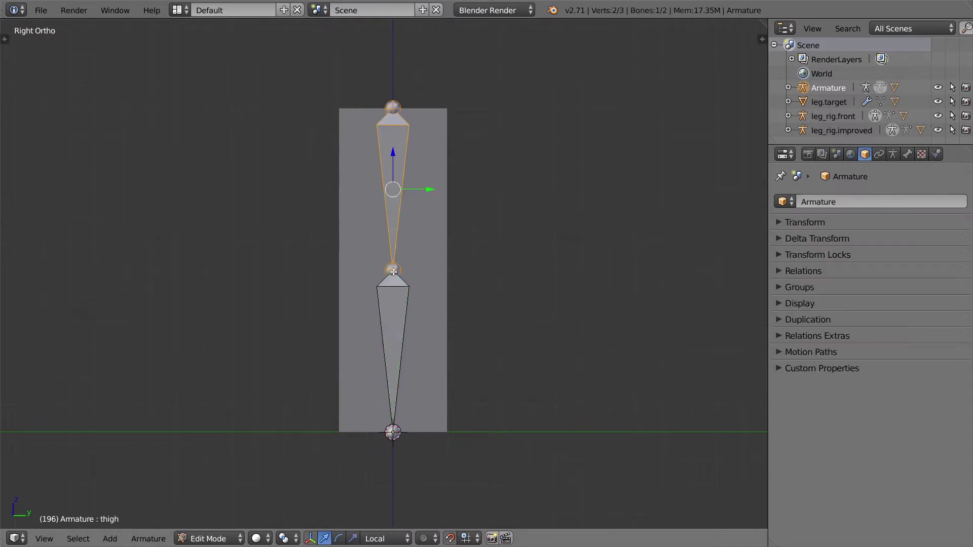
right_click(395, 284)
right_click(391, 270)
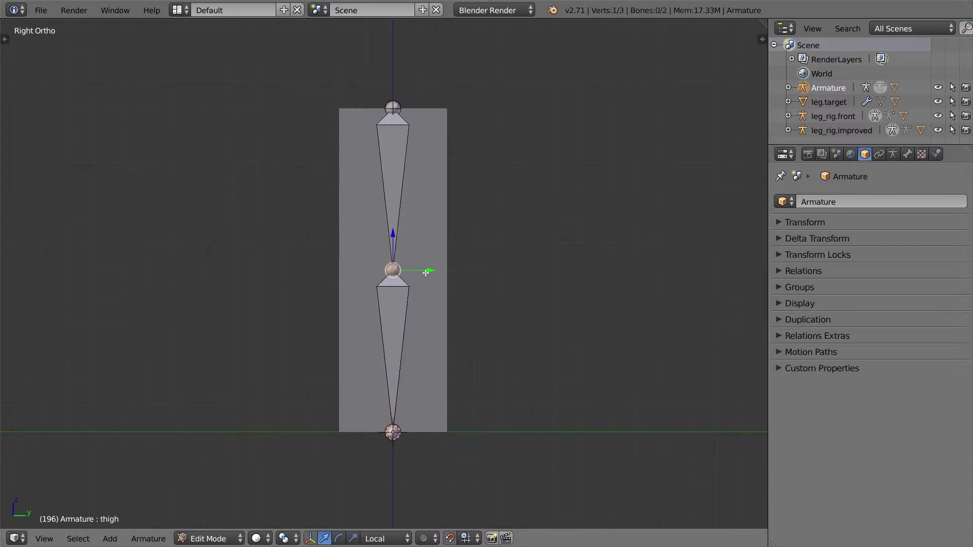
key("g")
key("y")
left_click(402, 271)
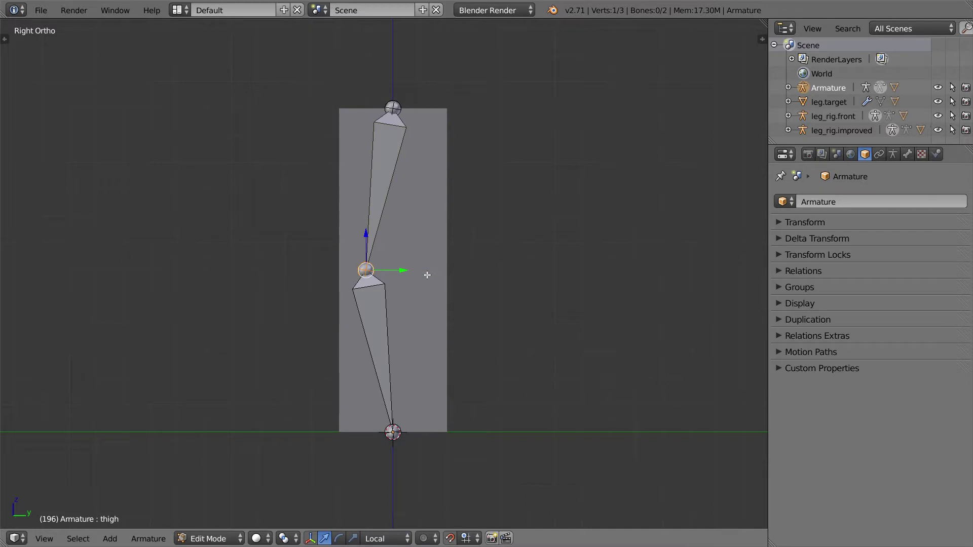
key("Tab")
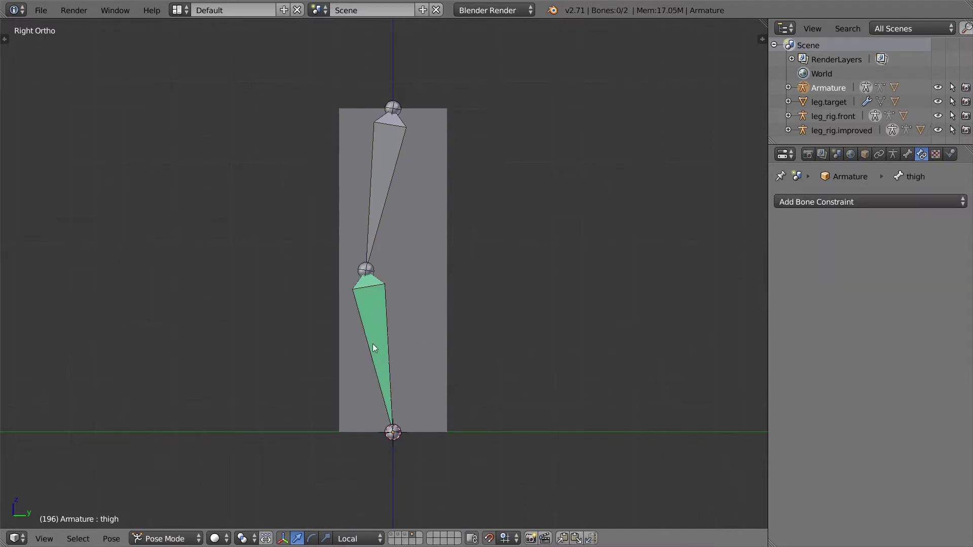
Test-rotate the shin bone, cancel, and select the leg's Cube mesh.
right_click(385, 328)
key("r")
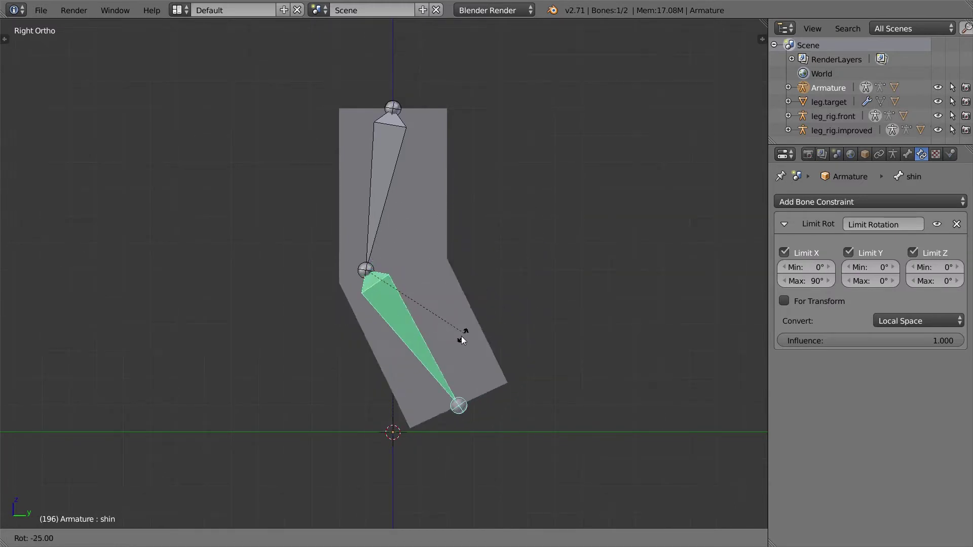
right_click(423, 315)
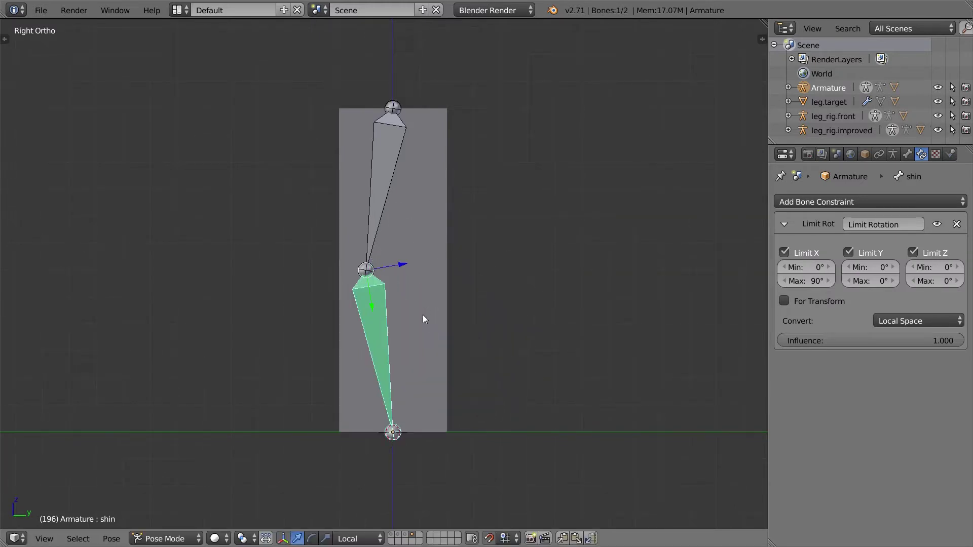
right_click(438, 297)
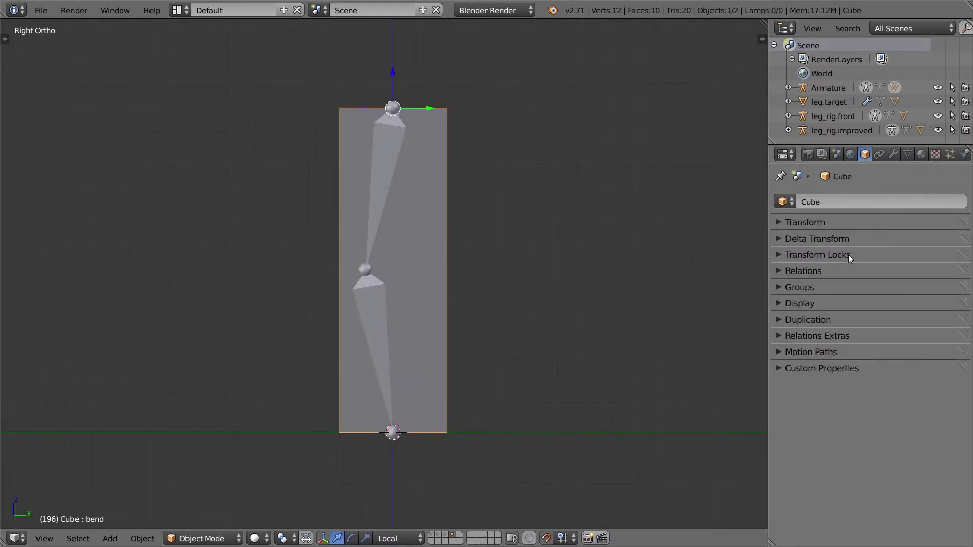
In the Cube's Edit Mode, move the middle edge's left vertex up to knee height.
left_click(907, 154)
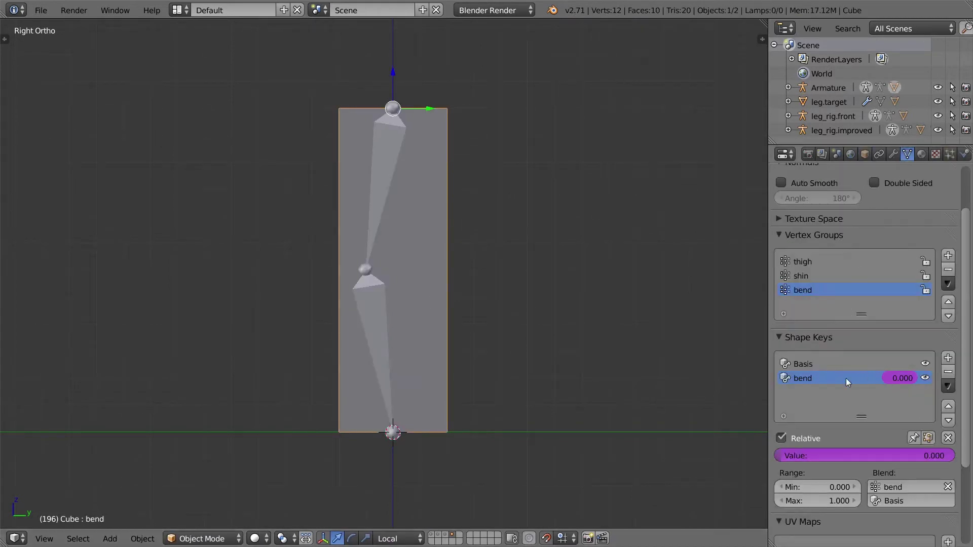
key("Tab")
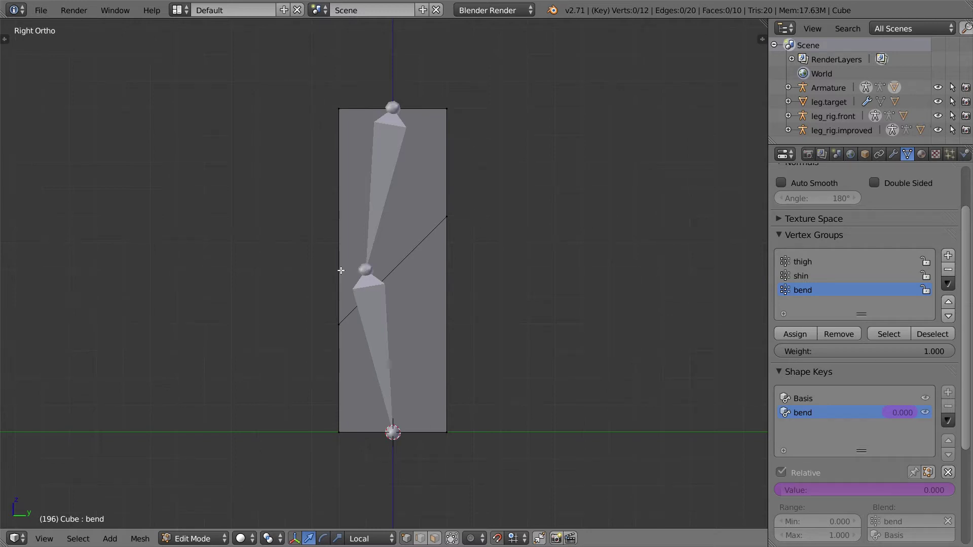
key("b")
left_click_drag(329, 308, 362, 420)
key("g")
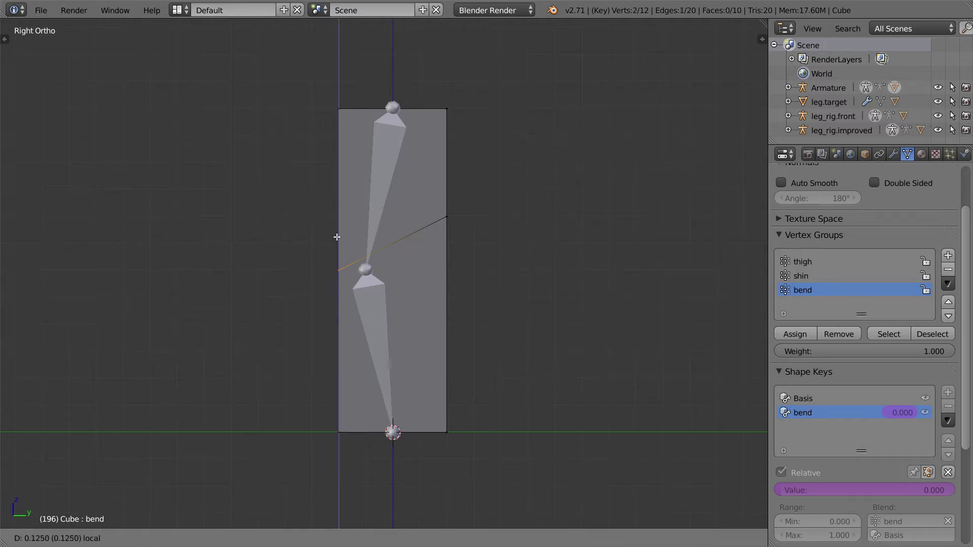
left_click(336, 269)
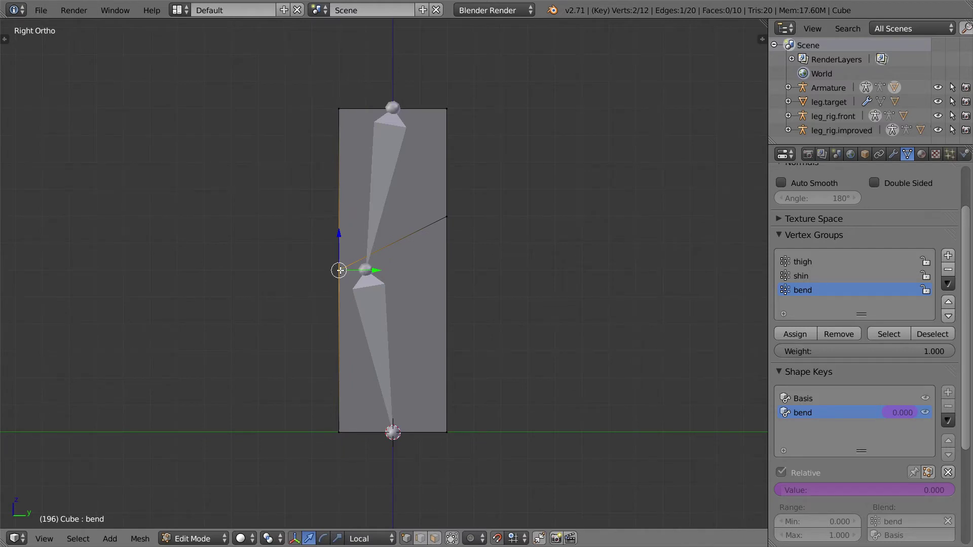
left_click_drag(339, 235, 340, 254)
key("a")
key("b")
left_click_drag(461, 235, 448, 154)
key("Tab")
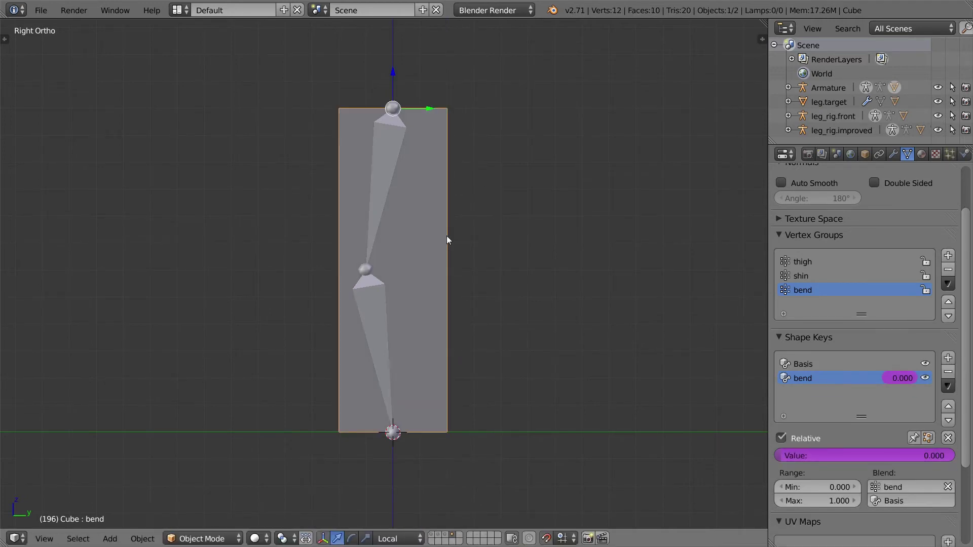
Test-rotate the shin bone in Pose Mode to check the new bend, then cancel and deselect.
right_click(378, 336)
key("ctrl+Tab")
key("r")
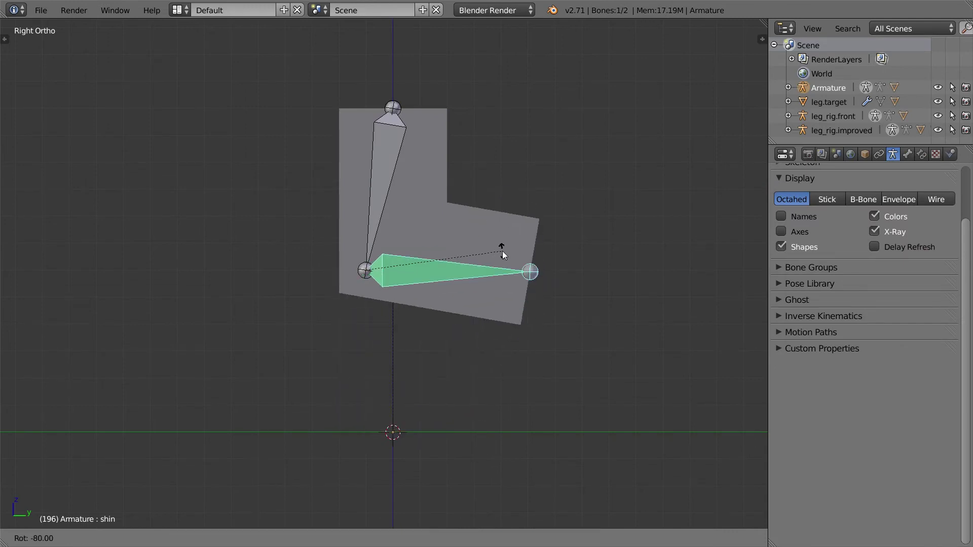
key("Escape")
key("a")
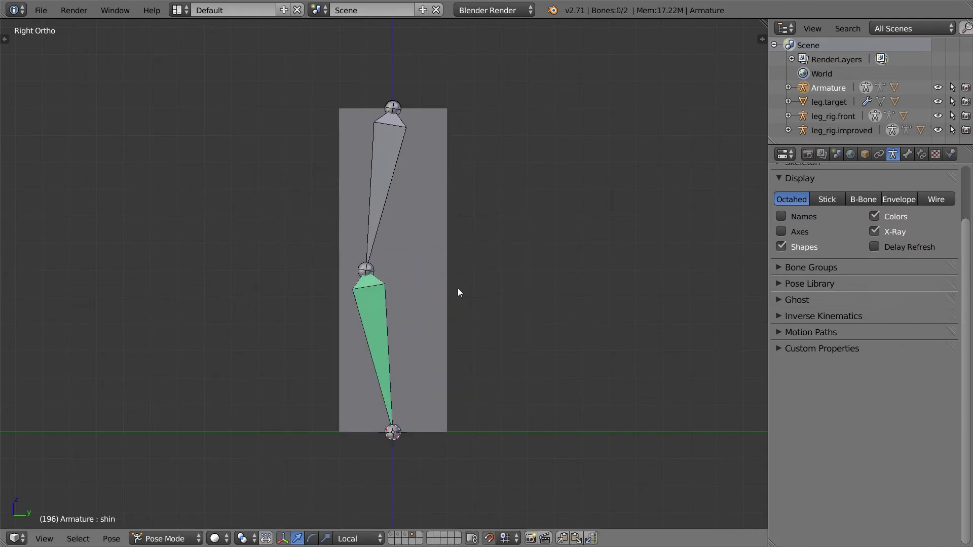